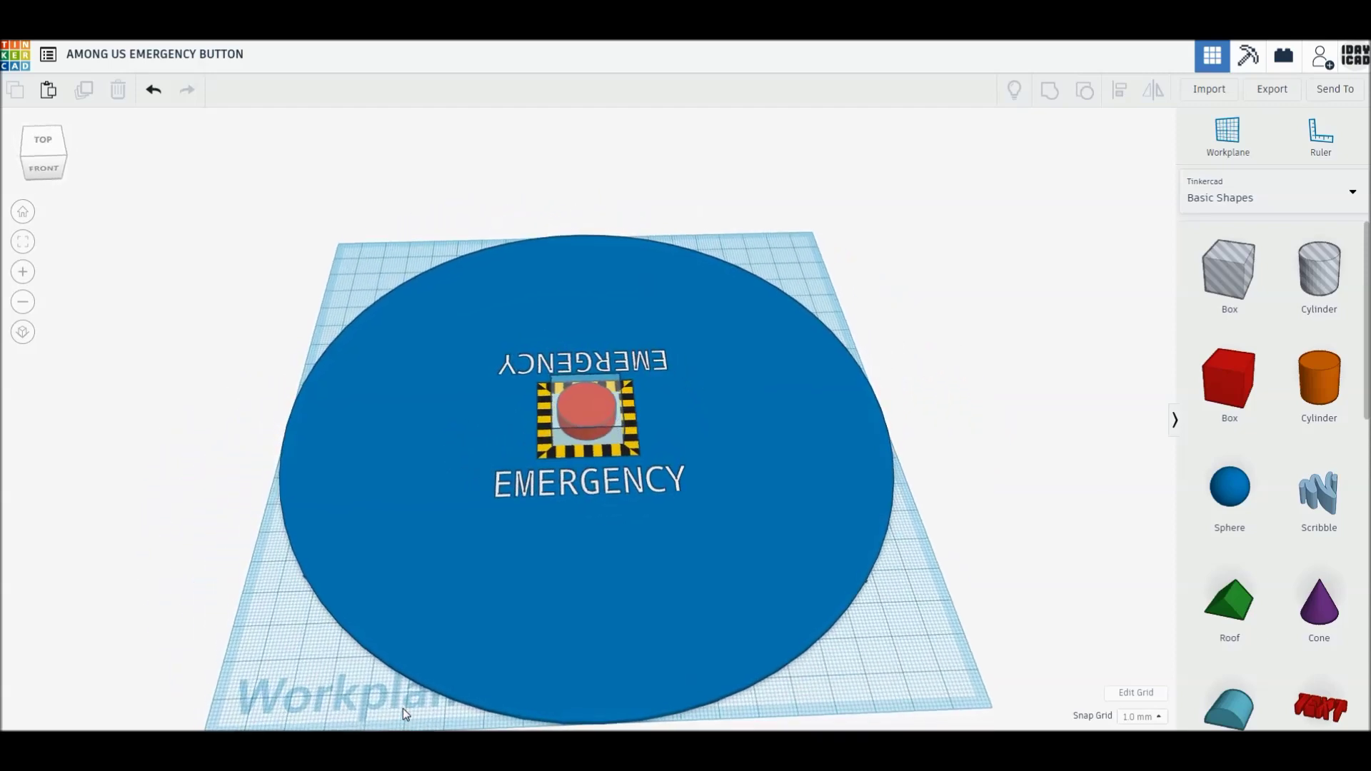
Step: Tilt the view and place a red box on the empty workplane
scroll(544, 560, "up", 2)
scroll(545, 563, "up", 1)
scroll(584, 625, "up", 1)
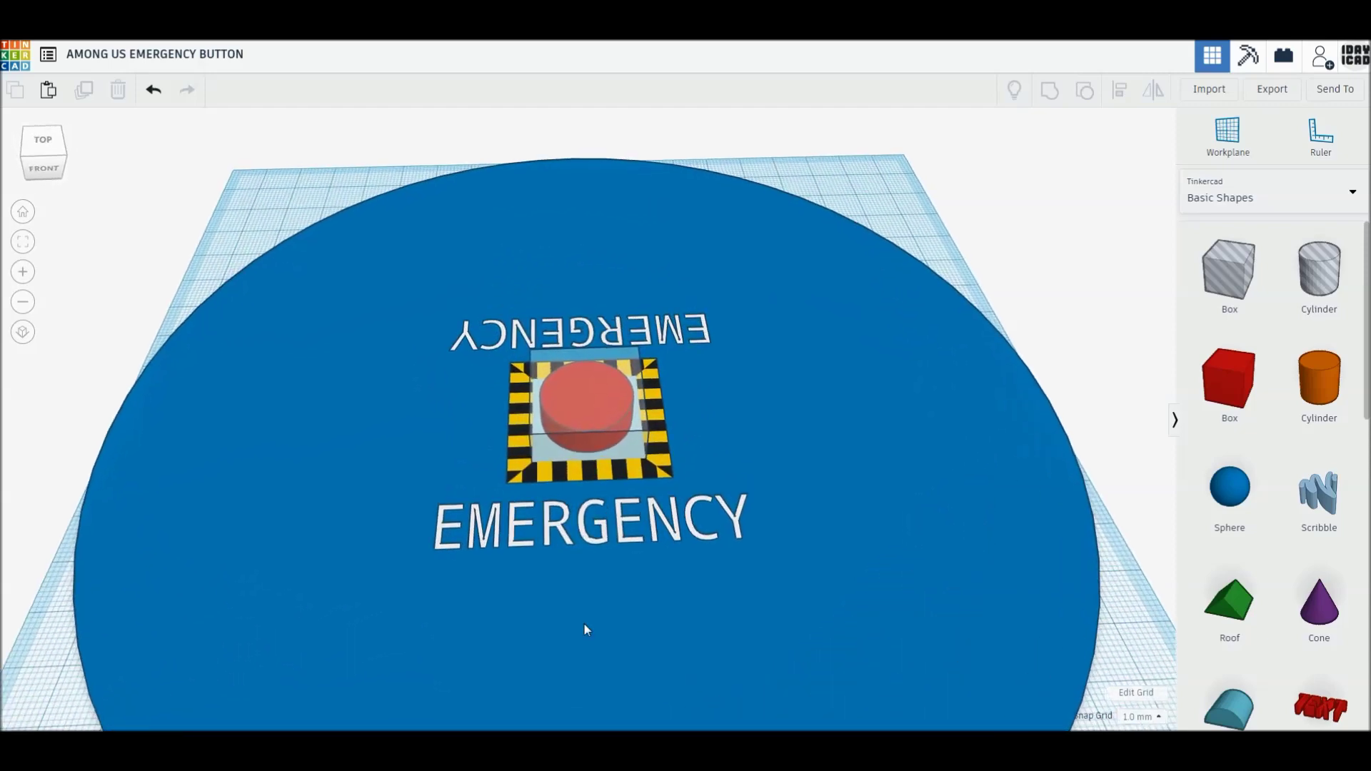
scroll(587, 627, "up", 1)
scroll(587, 627, "up", 1)
scroll(587, 628, "up", 1)
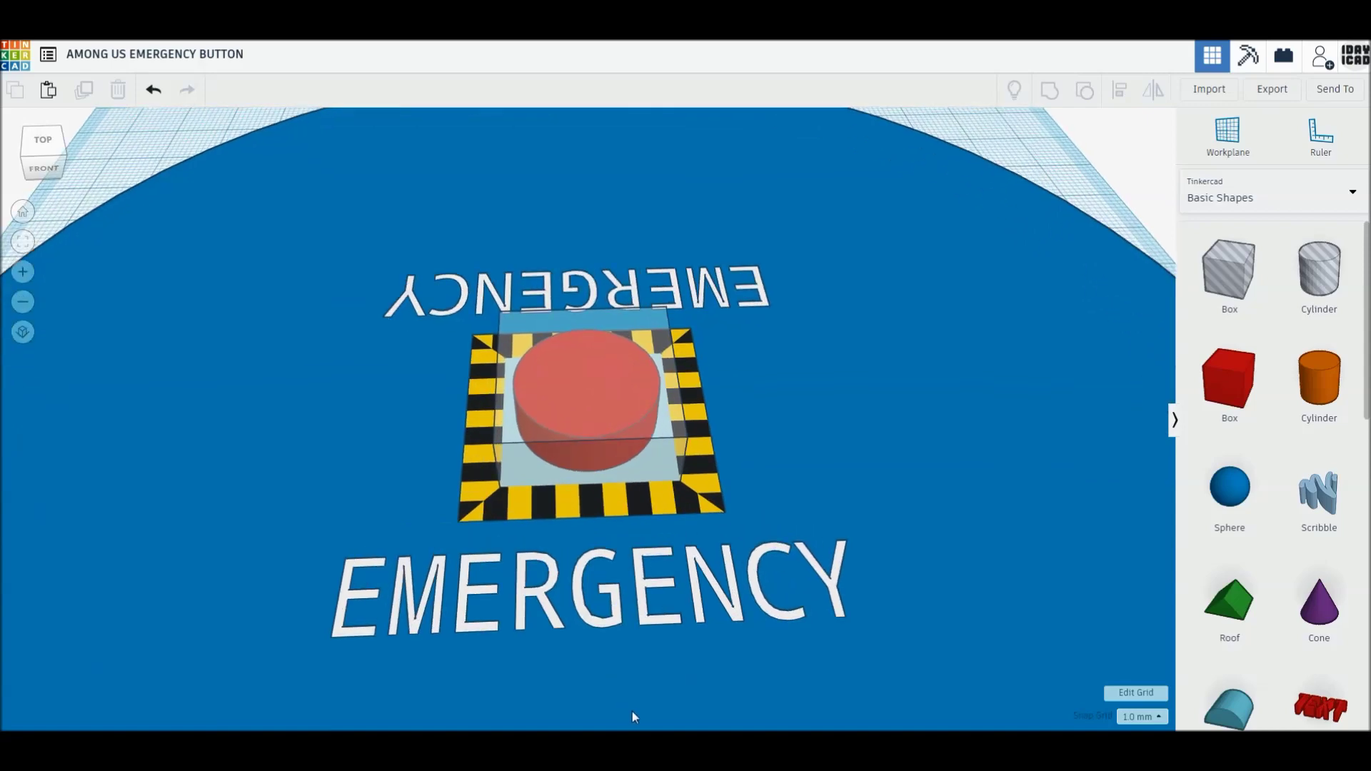
right_click_drag(632, 711, 618, 687)
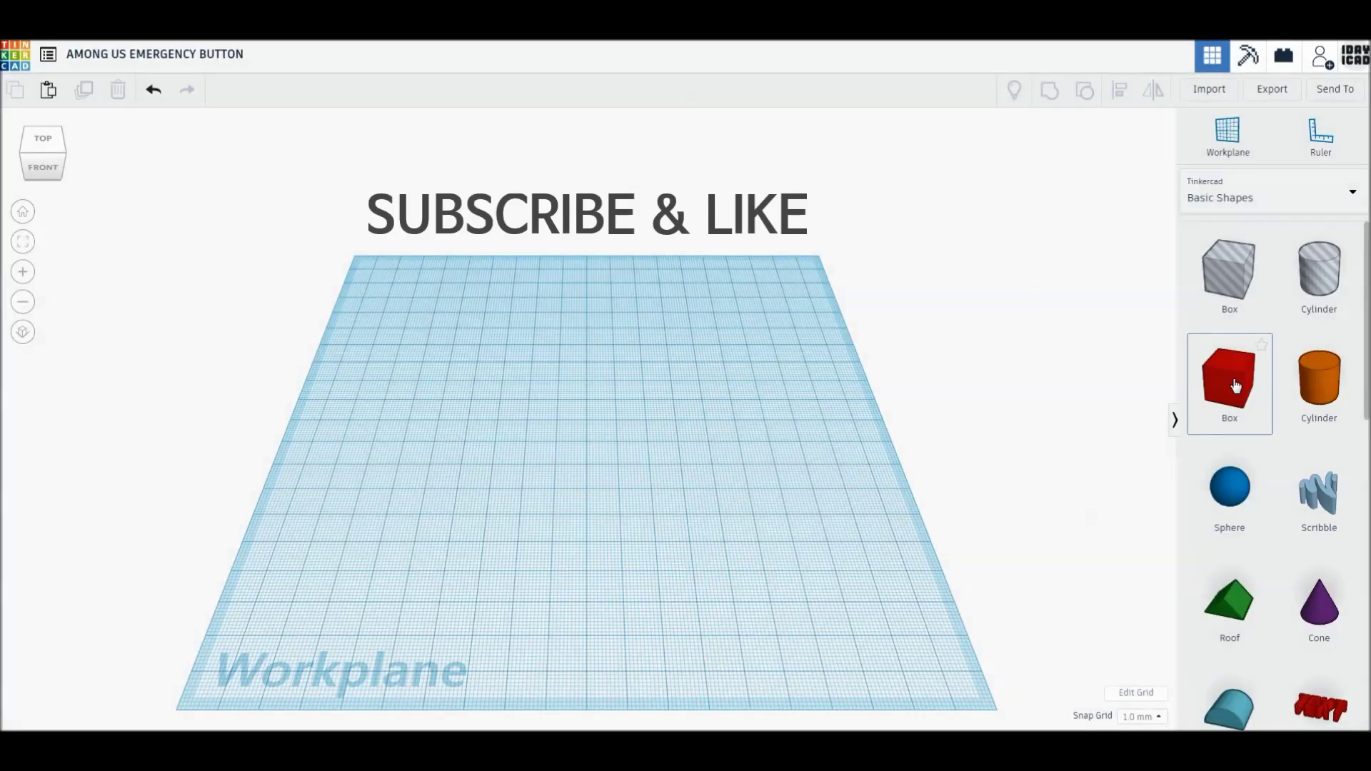
left_click_drag(1235, 385, 551, 463)
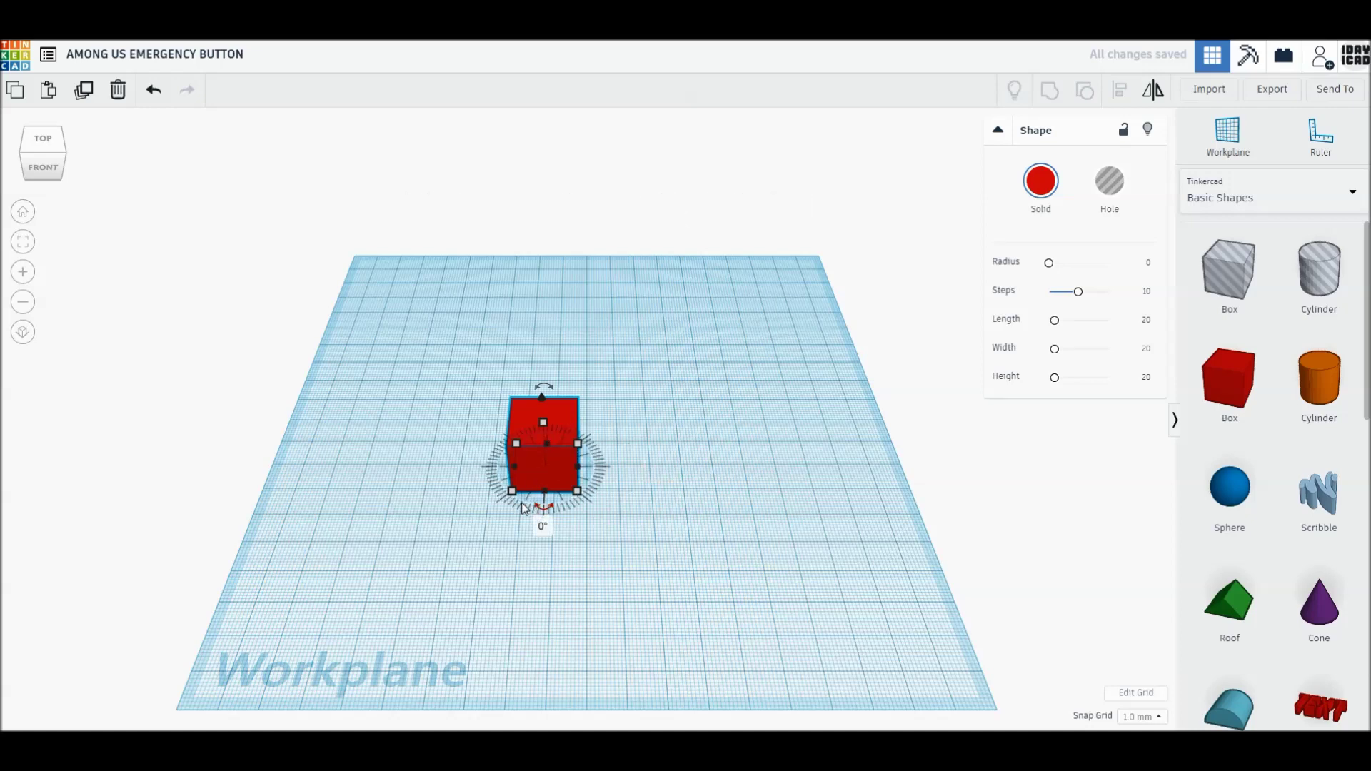
Step: Add a wedge beside the box, make it a hole and rotate it upright
scroll(1261, 626, "down", 1)
scroll(1261, 625, "down", 1)
scroll(1257, 621, "down", 1)
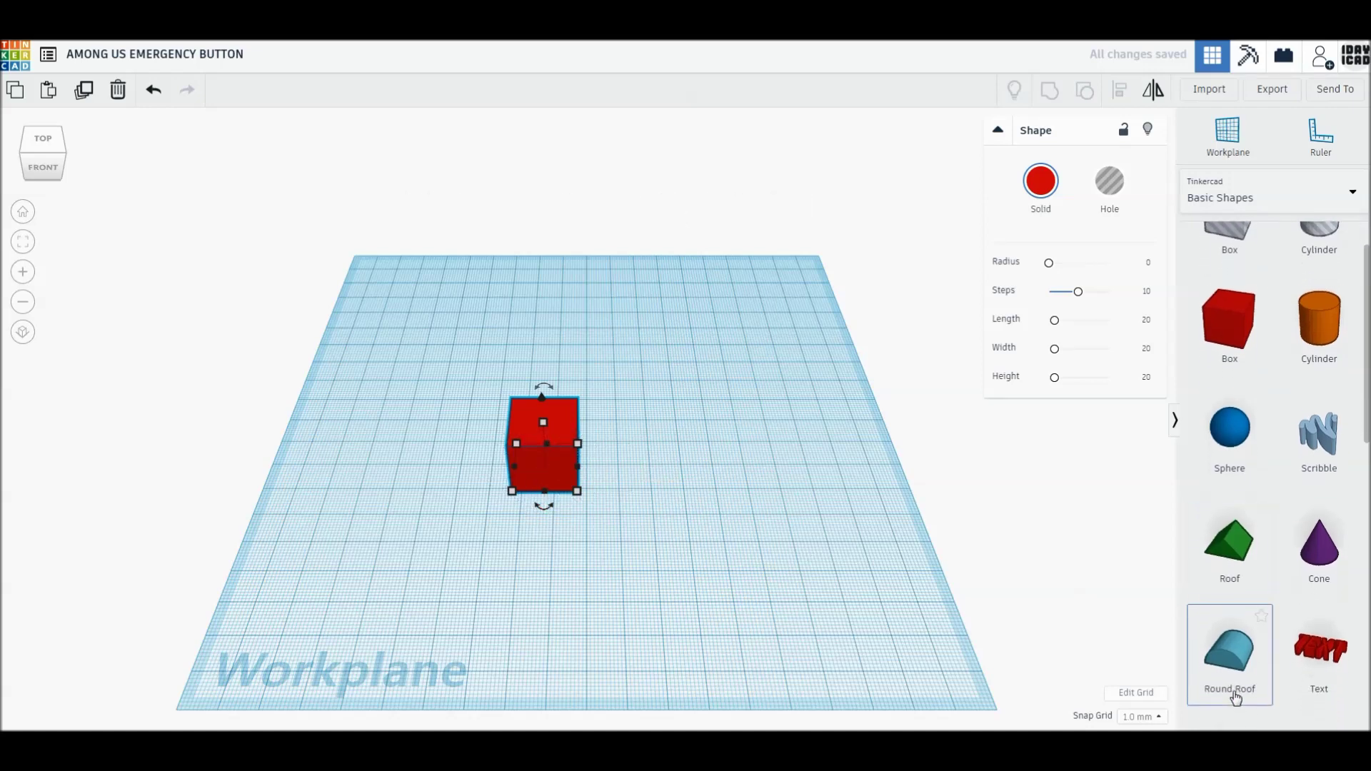
scroll(1236, 697, "down", 1)
left_click_drag(1228, 692, 755, 419)
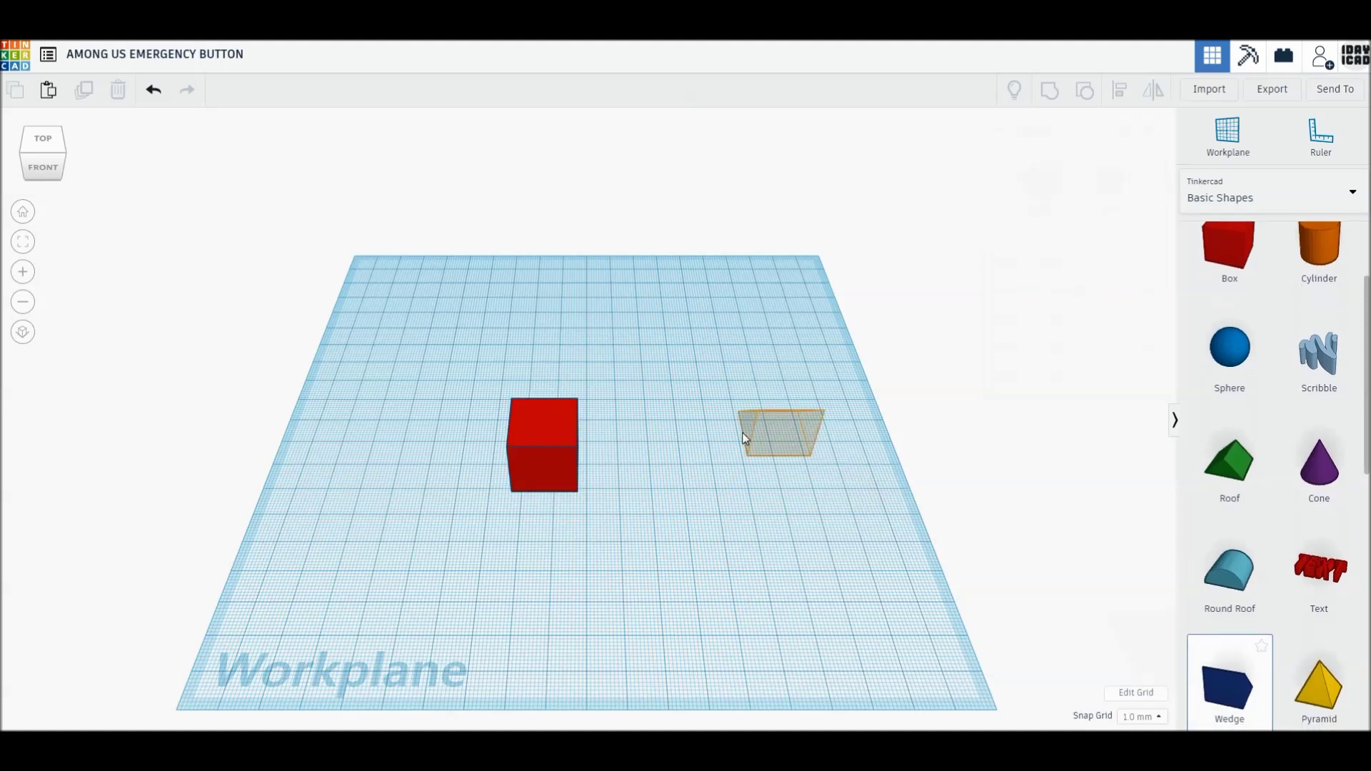
left_click_drag(783, 354, 813, 395)
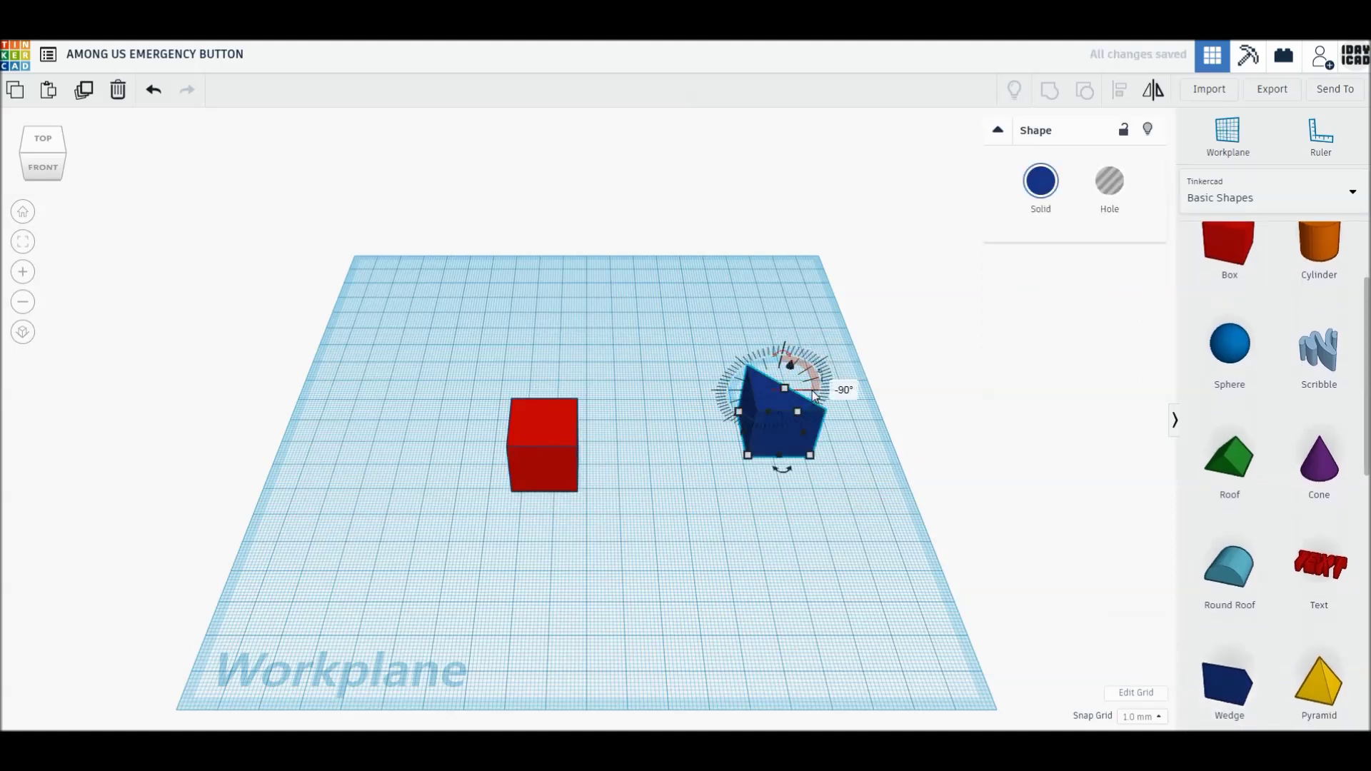
left_click(1109, 187)
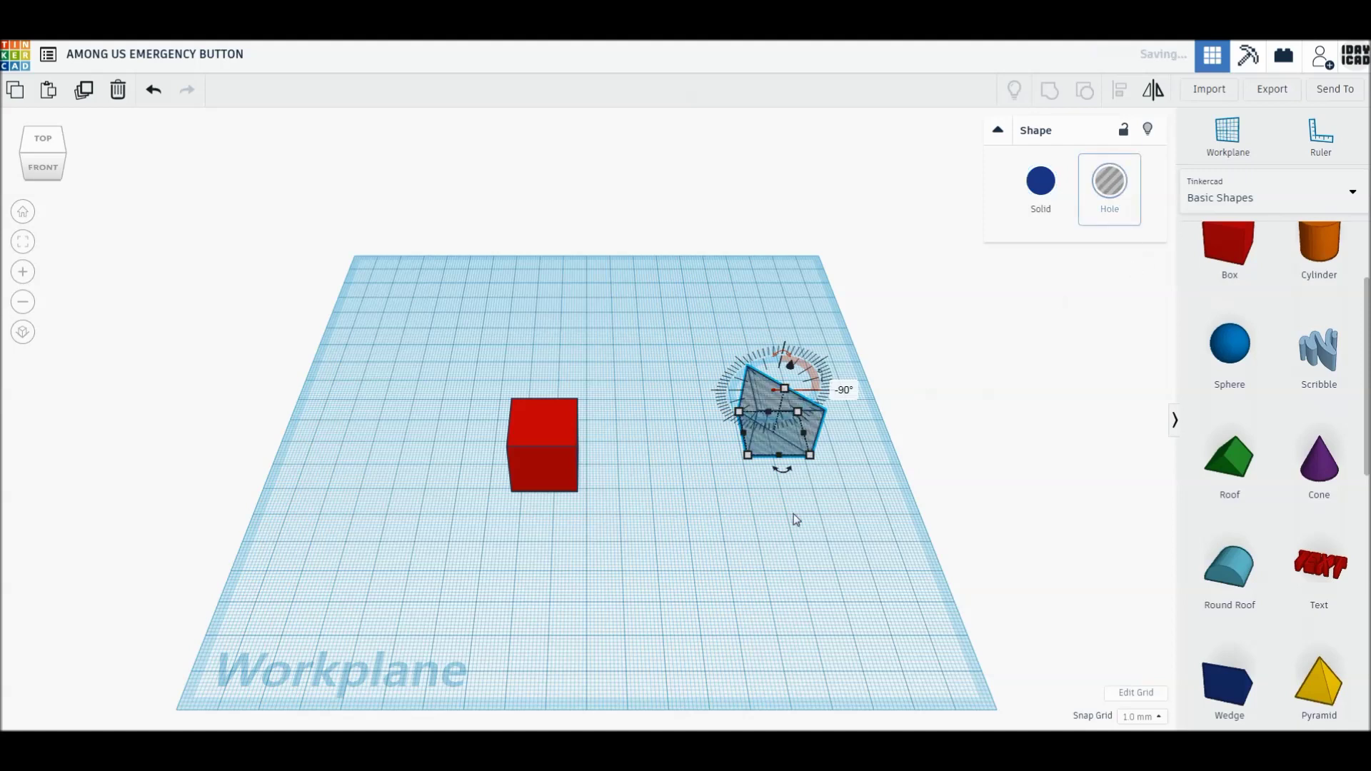
left_click_drag(782, 469, 749, 442)
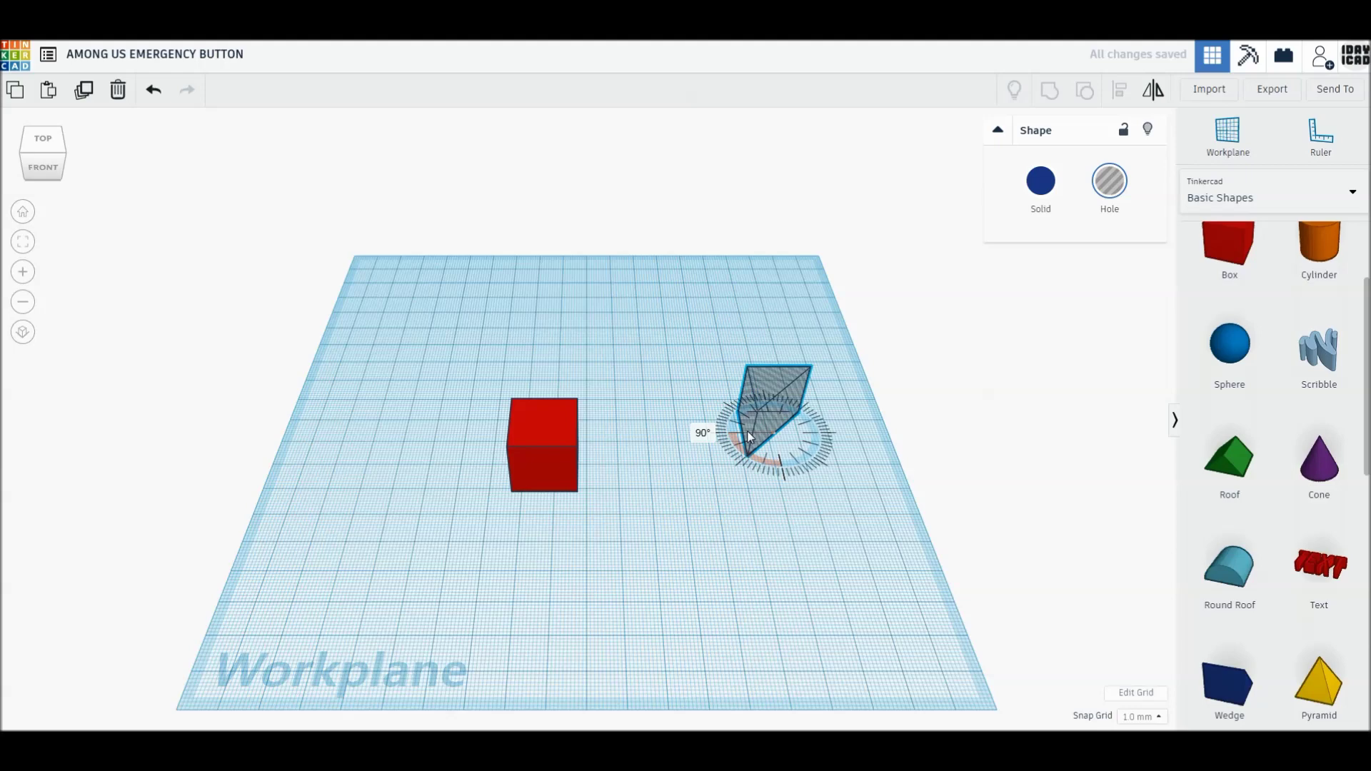
left_click(701, 564)
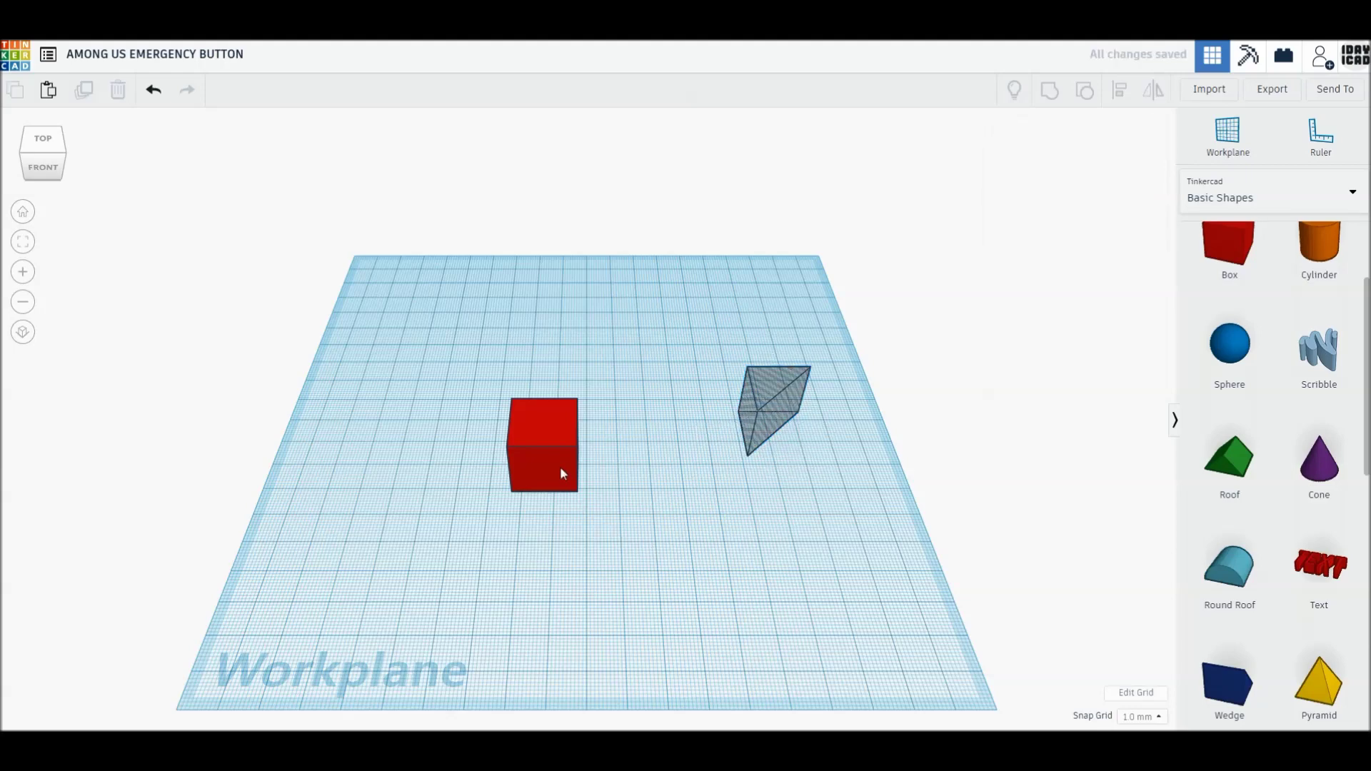
left_click_drag(567, 461, 573, 462)
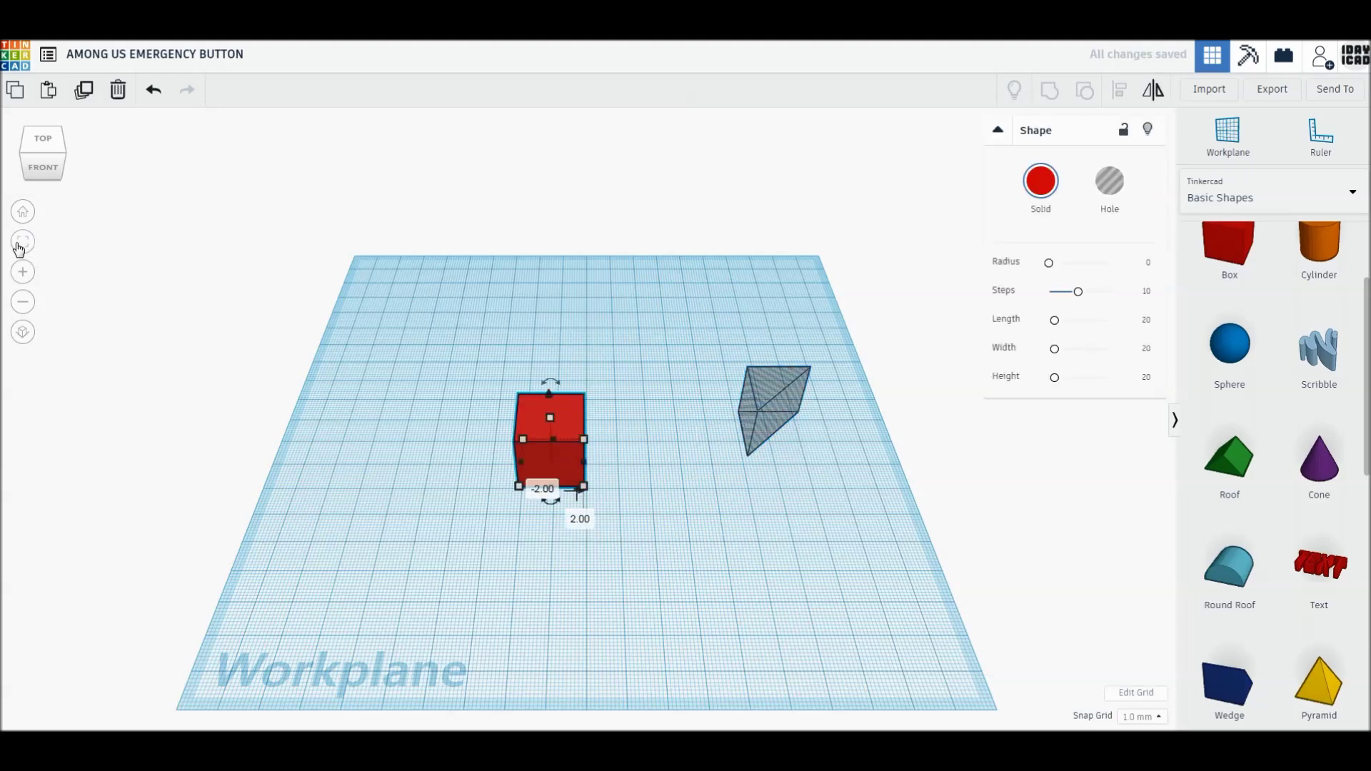
Step: Resize the red box to 3 mm wide, 5 mm long and 1 mm tall
left_click(20, 246)
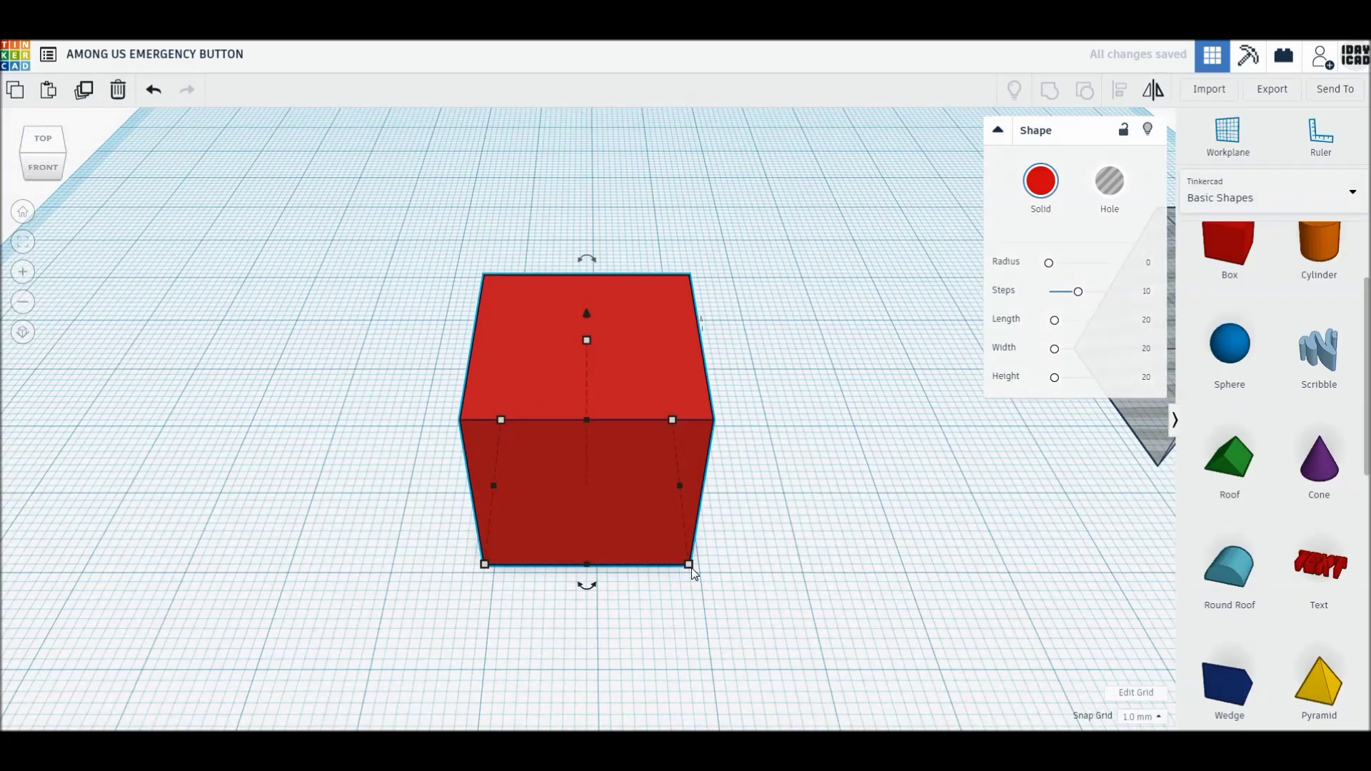
left_click(589, 629)
type("3")
key("Return")
left_click(596, 488)
type("5")
key("Return")
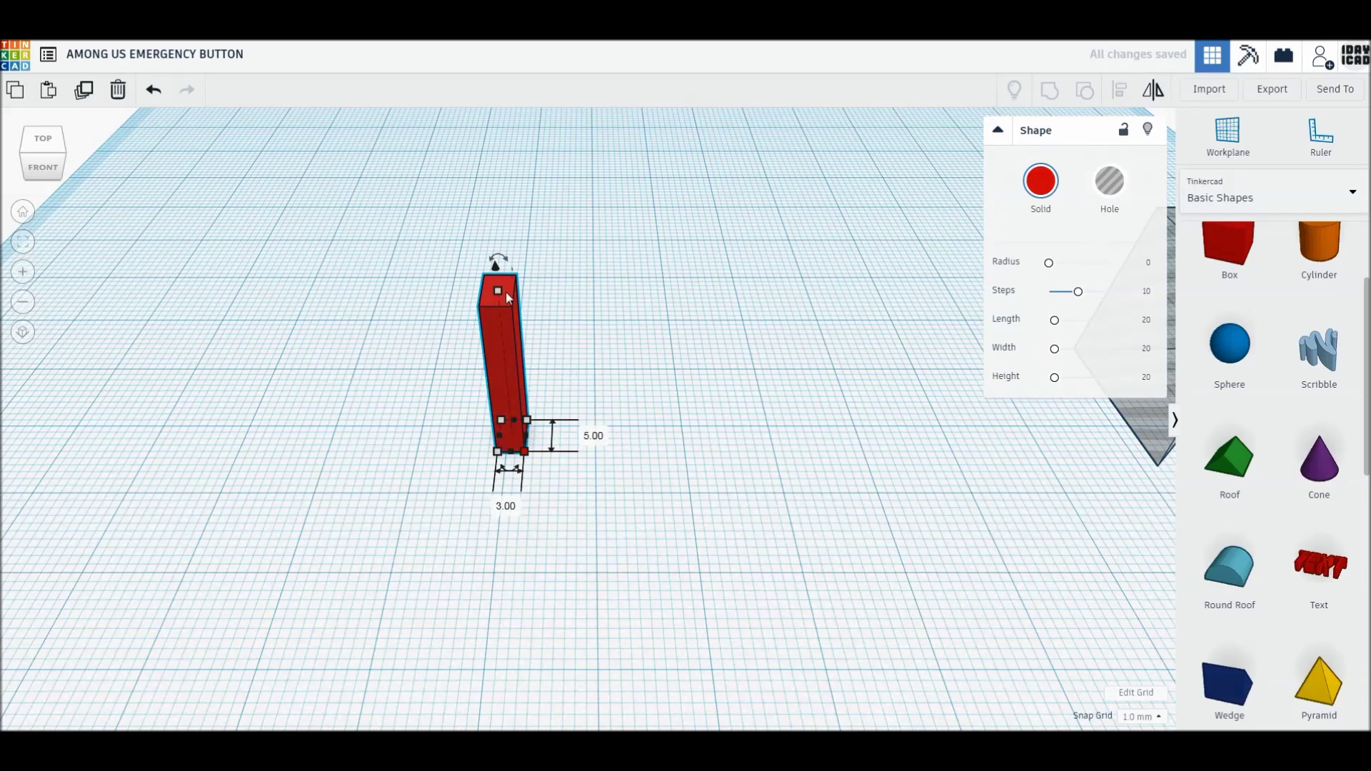
left_click(587, 367)
type("1")
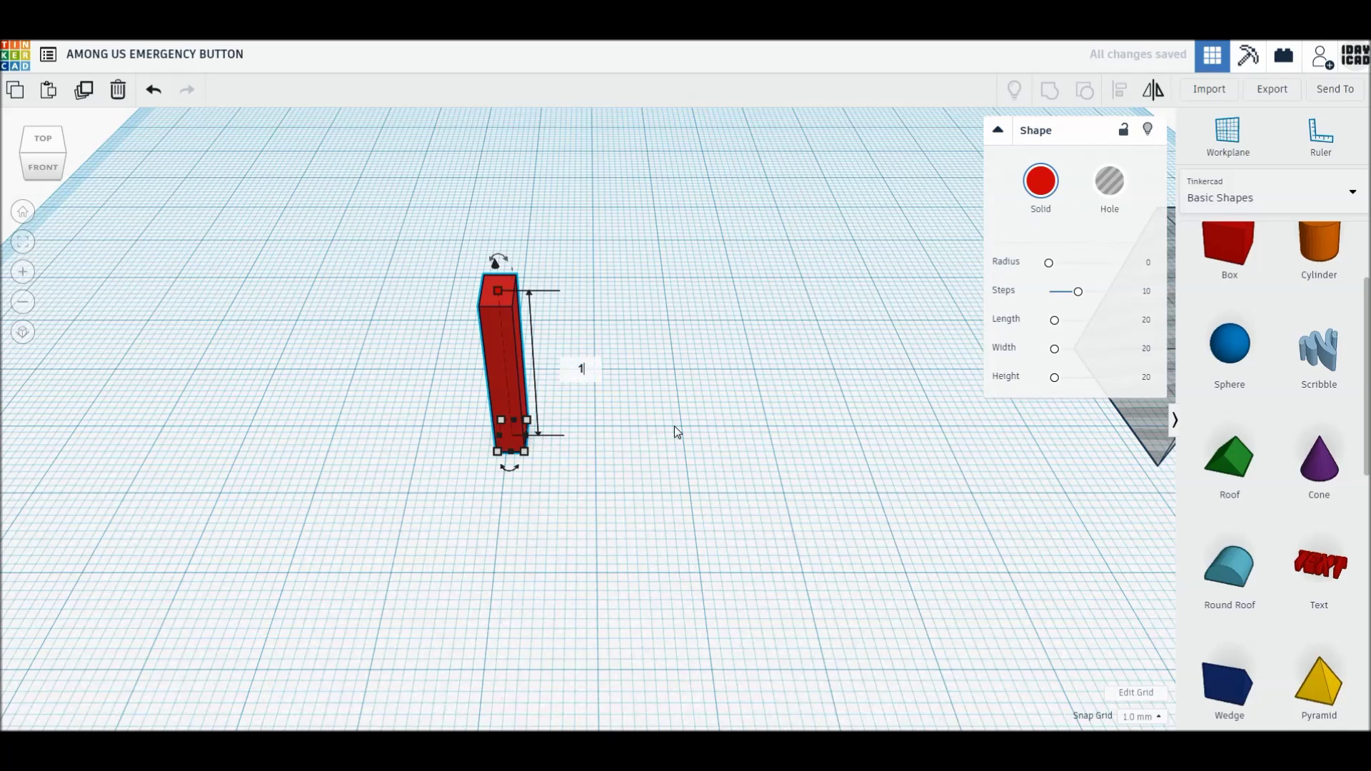
key("Return")
Step: Move the flat tile toward the front of the workplane and reselect it
left_click(539, 459)
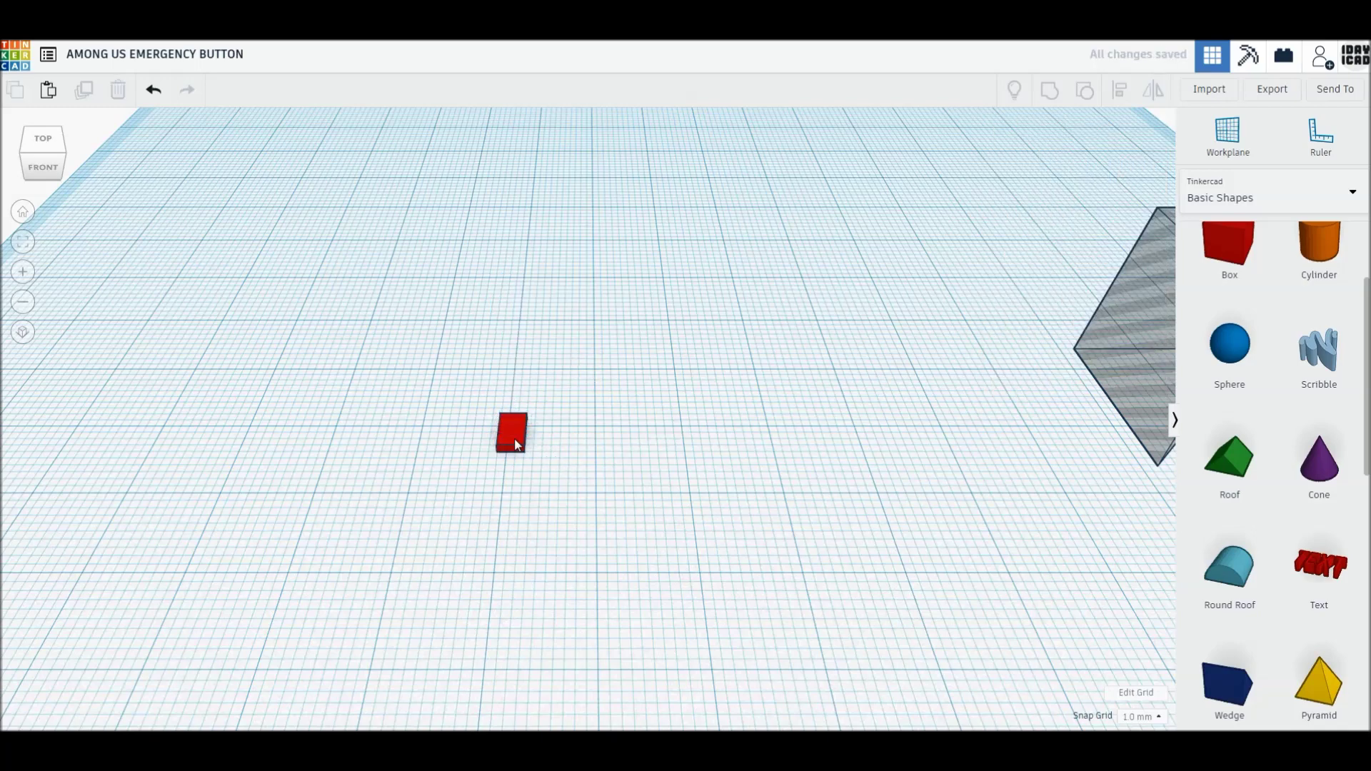
left_click_drag(516, 444, 518, 566)
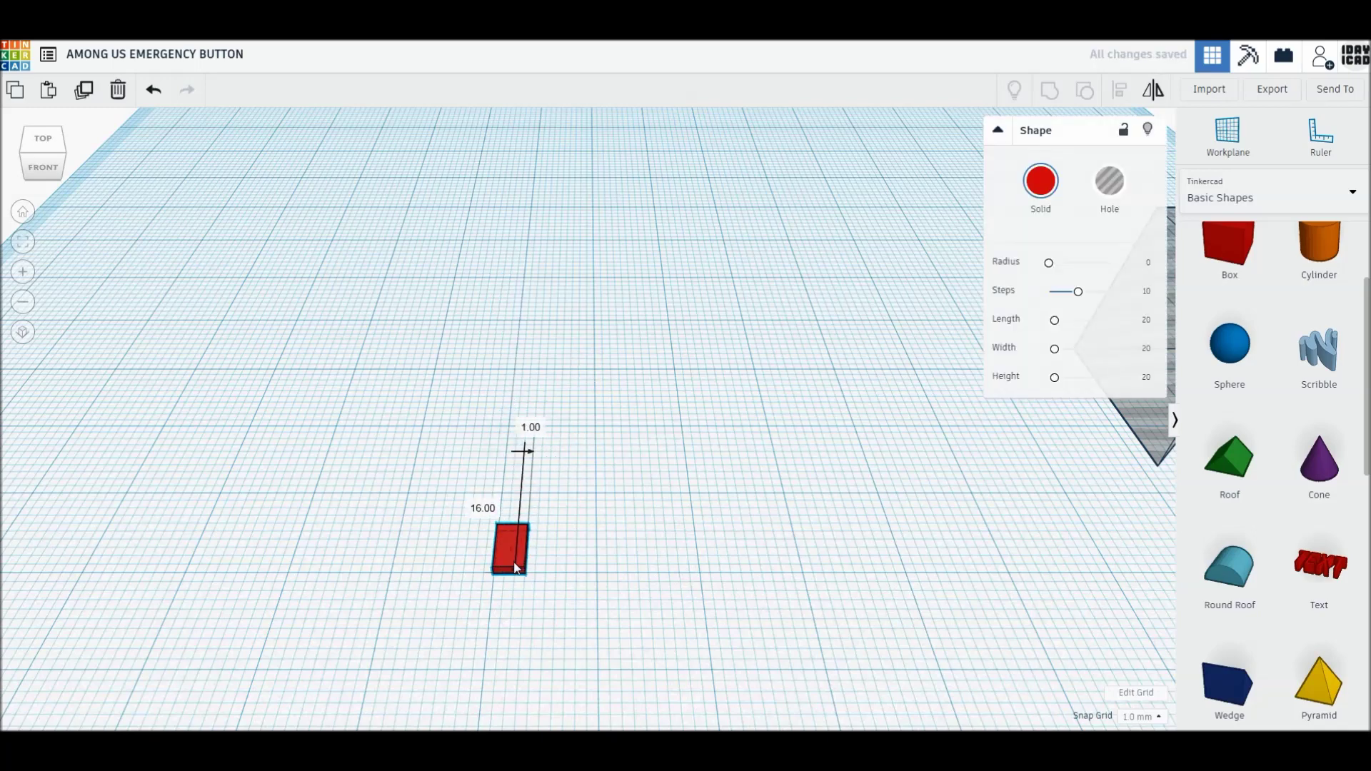
mouse_move(502, 464)
right_mouse_down()
mouse_move(479, 396)
mouse_move(508, 443)
right_mouse_up()
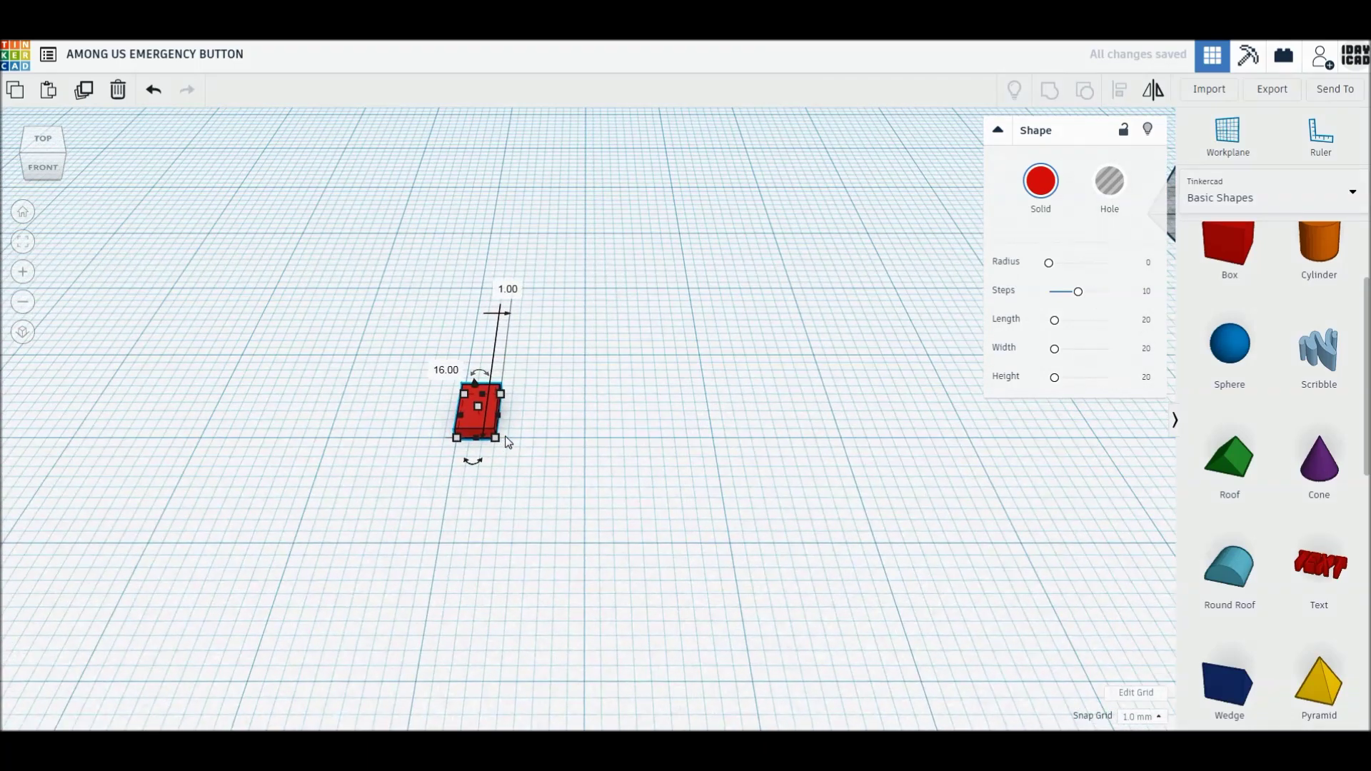
scroll(508, 442, "up", 2)
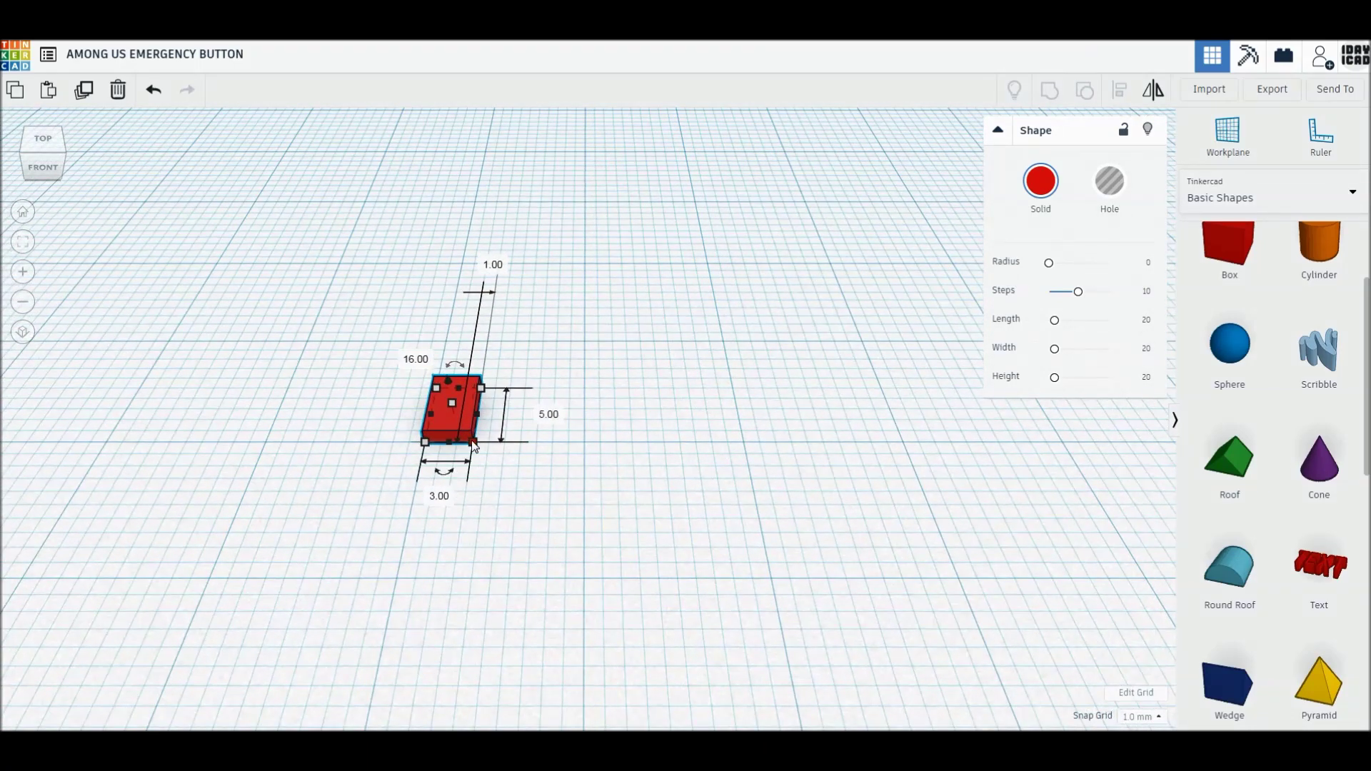
left_click(470, 446)
left_click(460, 444)
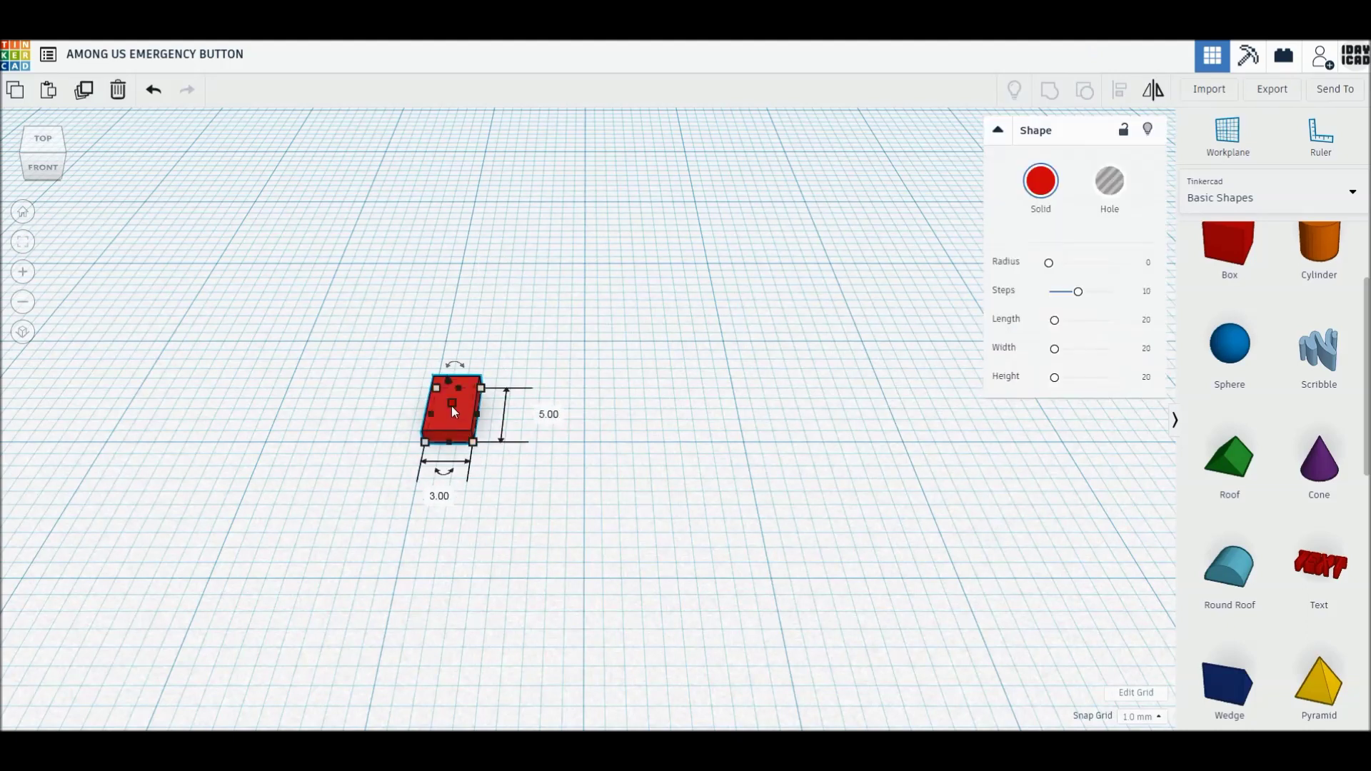
Step: Colour the tile yellow and place a duplicate 3 mm to its right
left_click(1031, 179)
left_click(1076, 312)
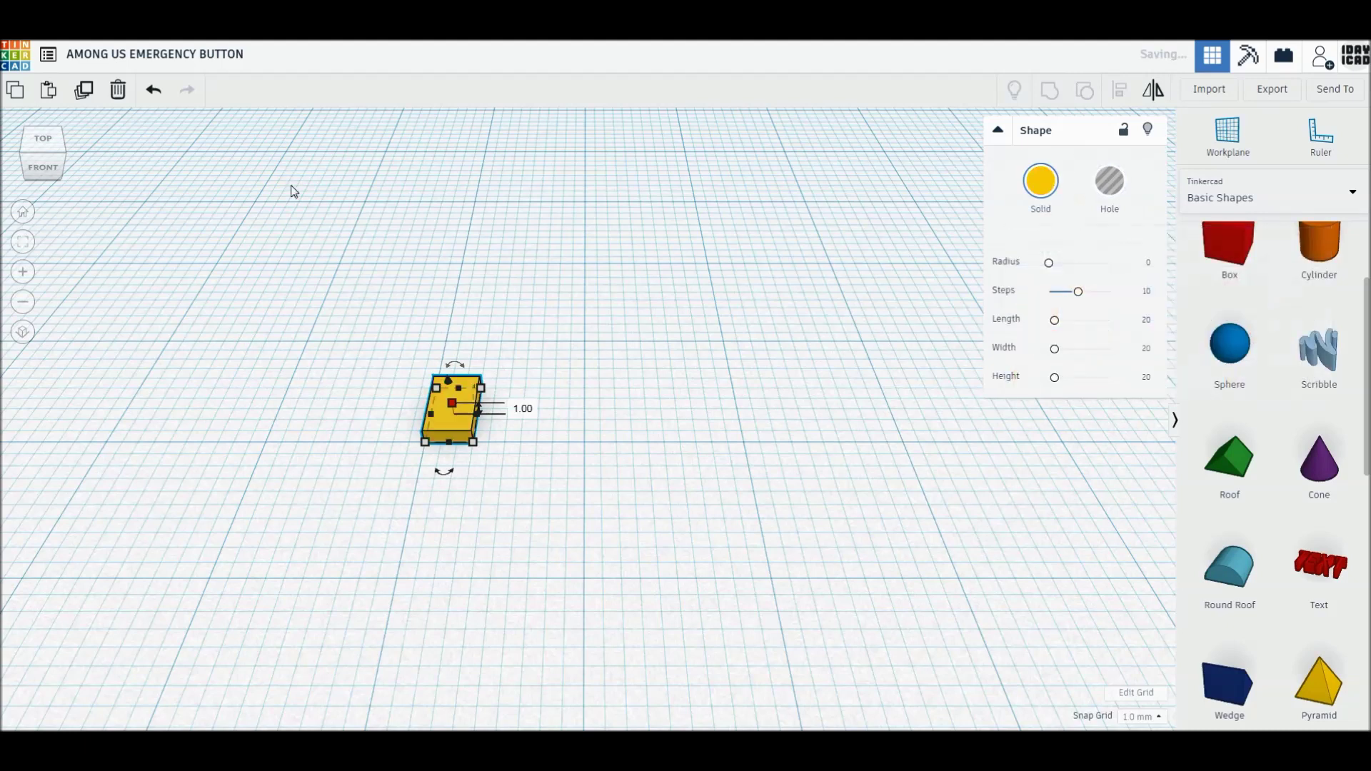
left_click(86, 92)
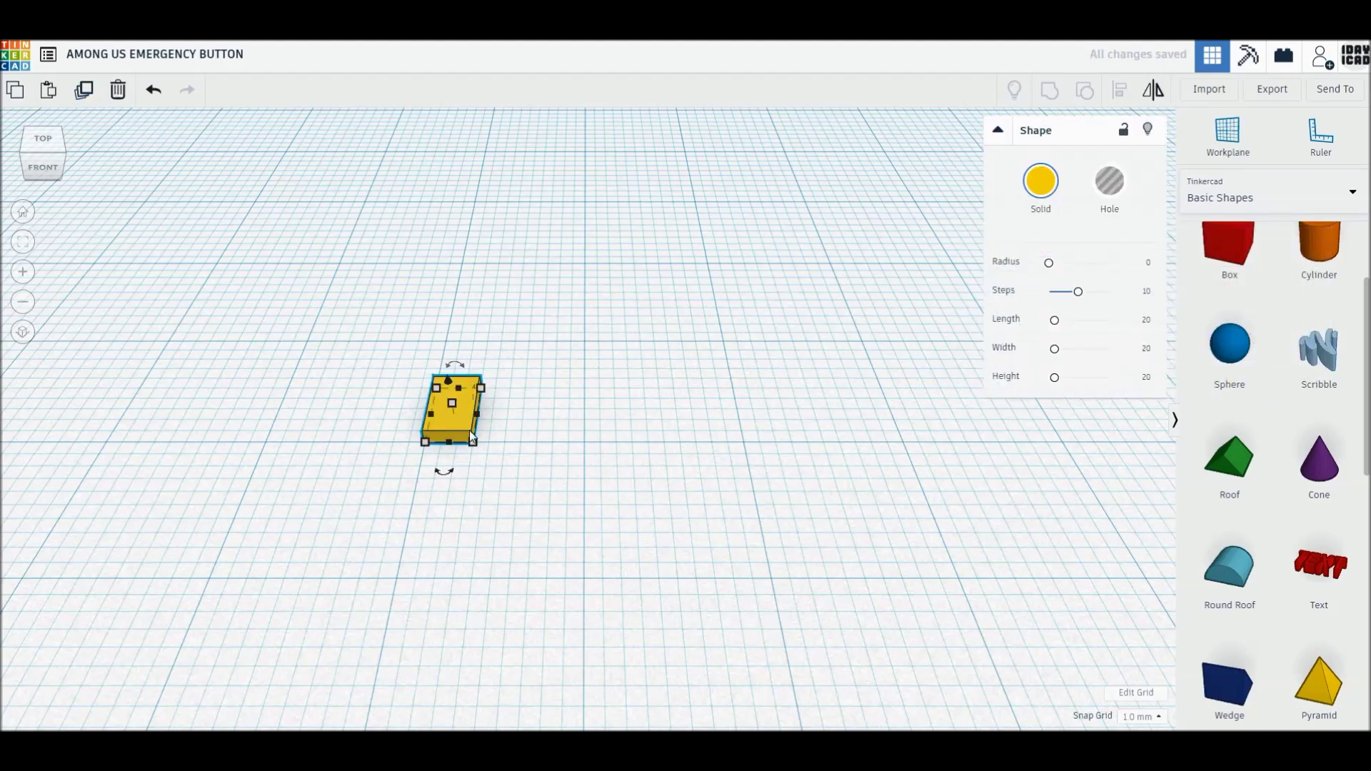
left_click_drag(455, 424, 501, 424)
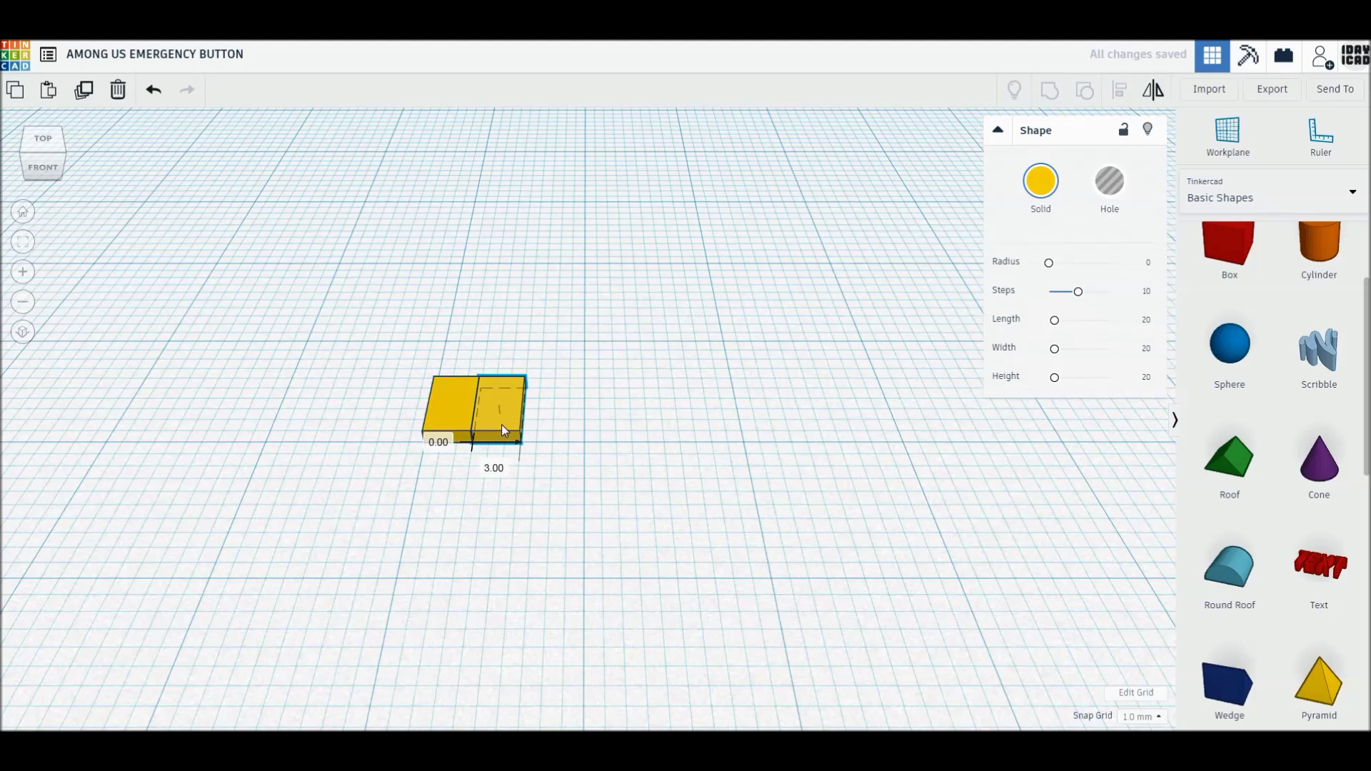
Step: Repeat the duplicate to extend the row to 11 tiles, then select them all
left_click(86, 91)
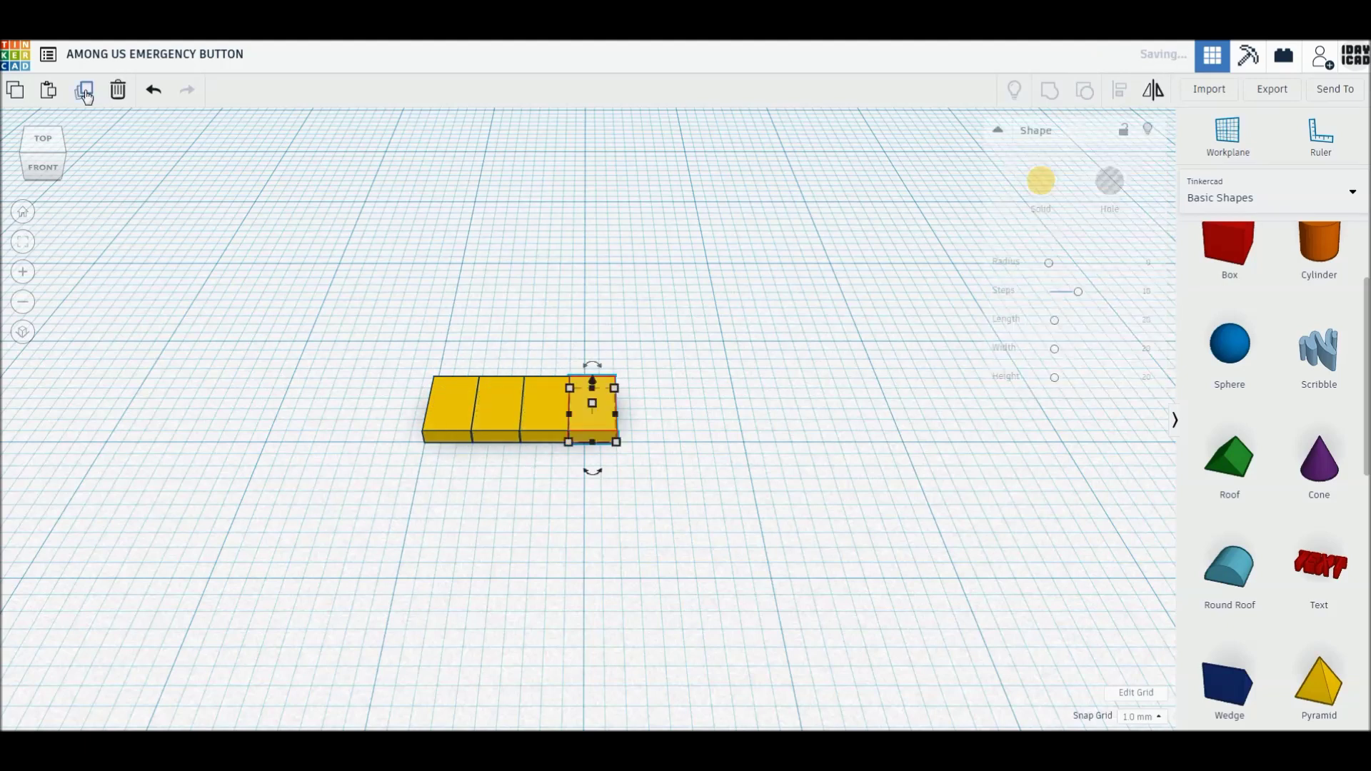
left_click(86, 91)
left_click(85, 91)
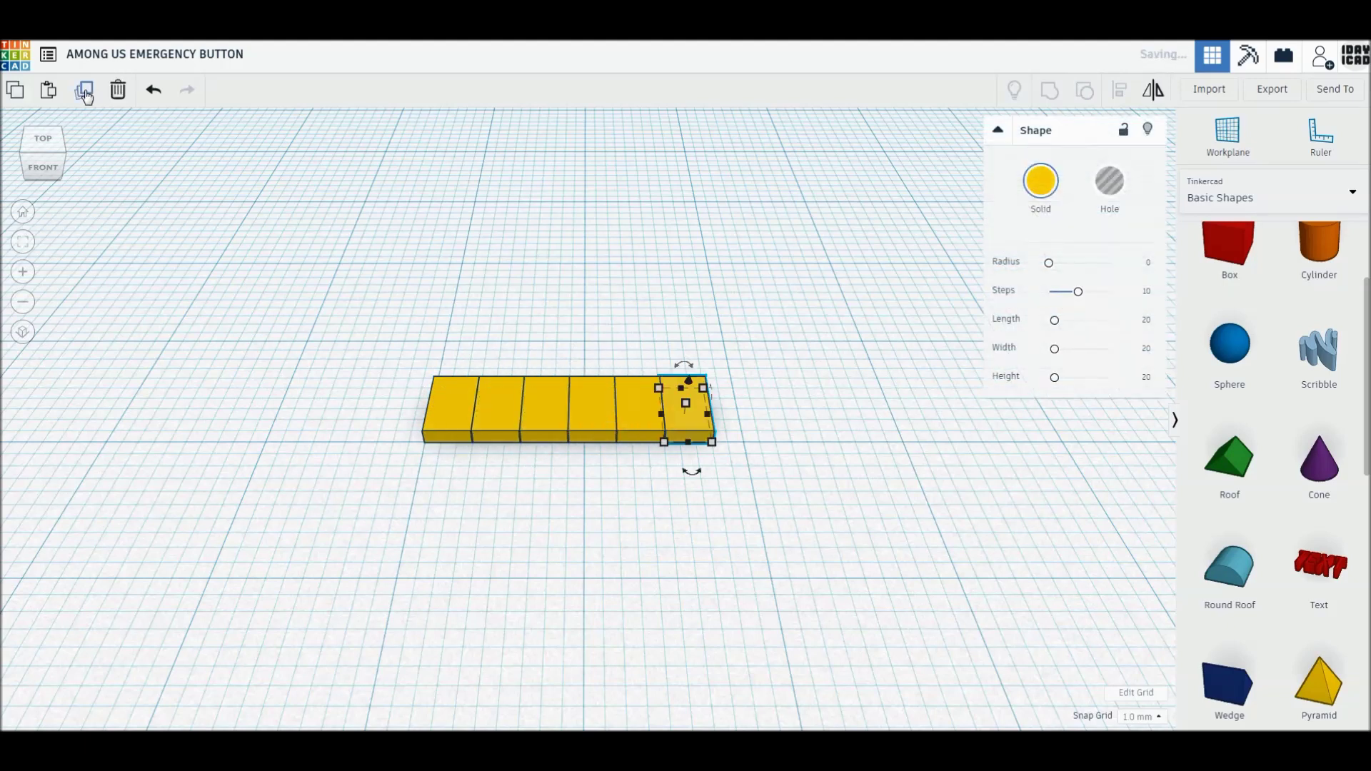
left_click(85, 91)
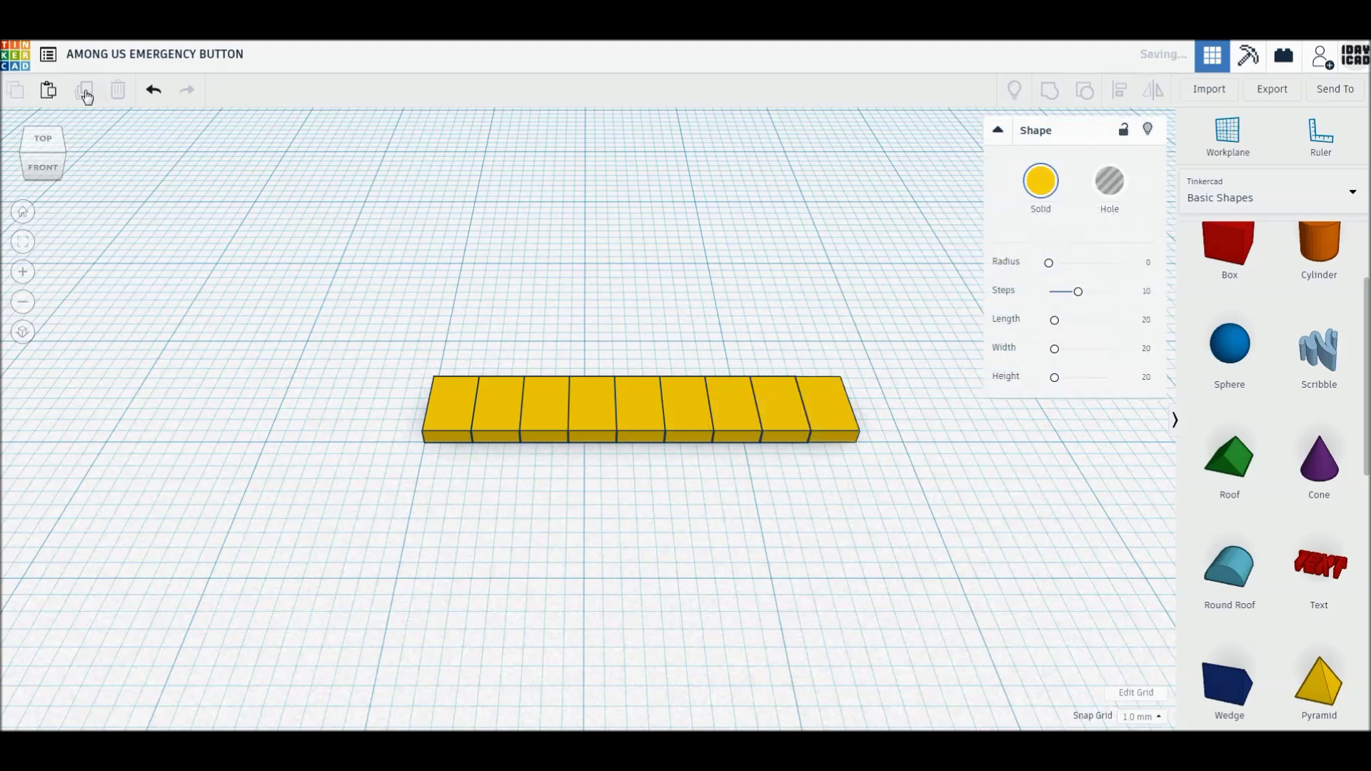
left_click(85, 92)
left_click(86, 91)
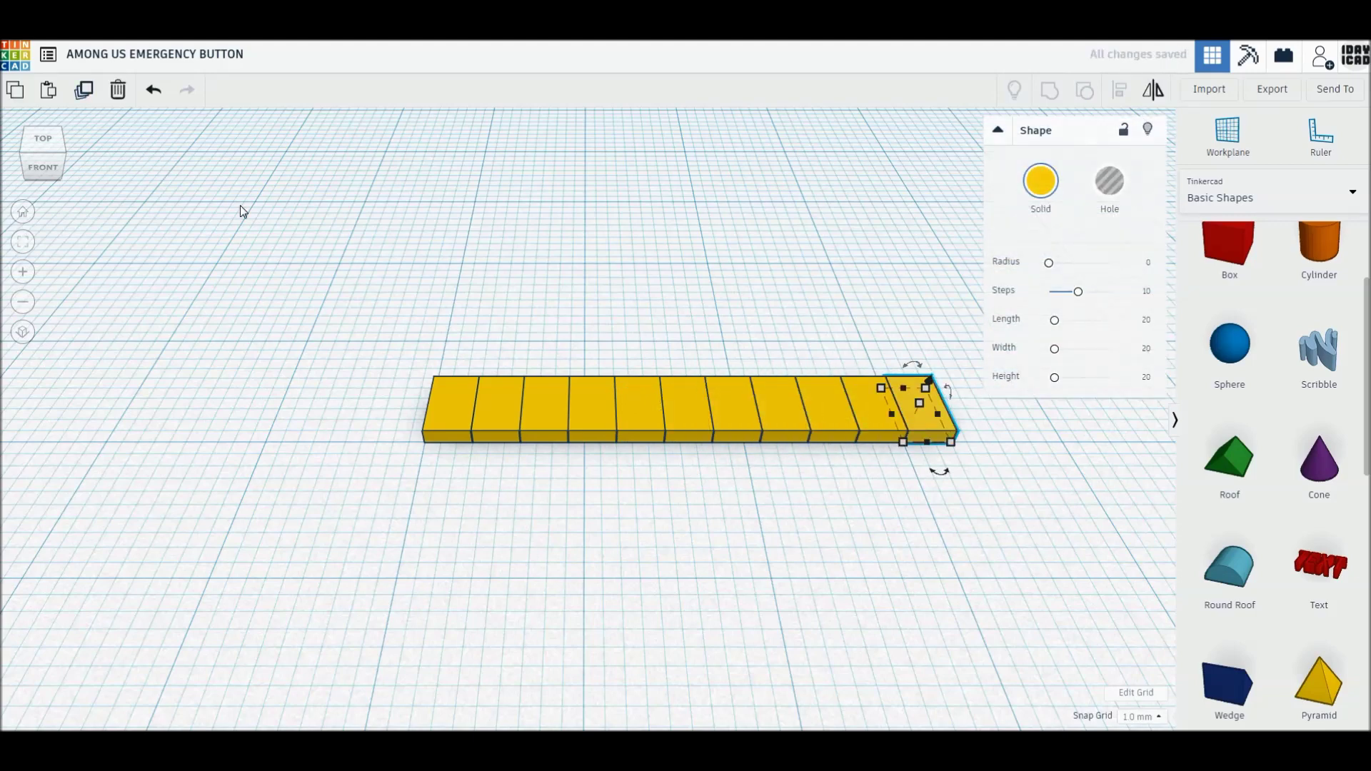
middle_click_drag(421, 235, 223, 238)
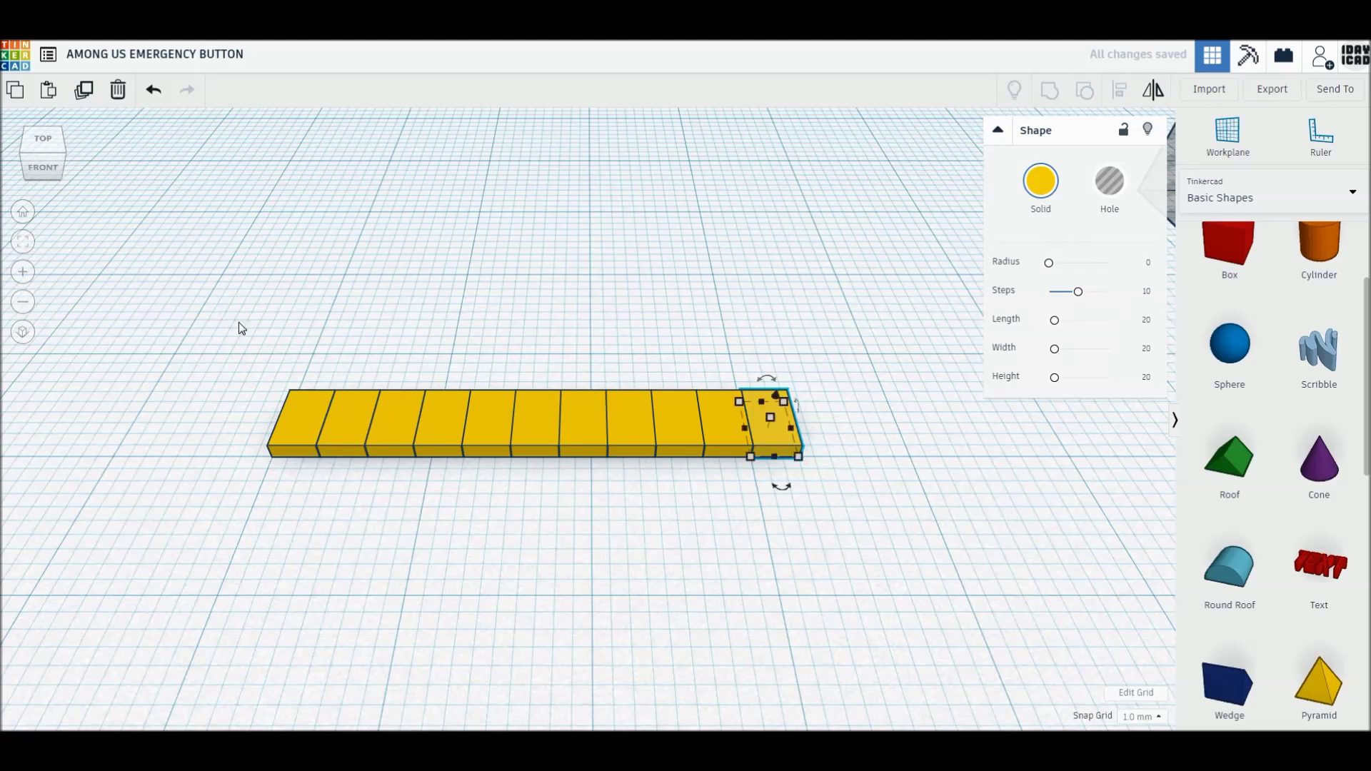
left_click_drag(239, 322, 825, 533)
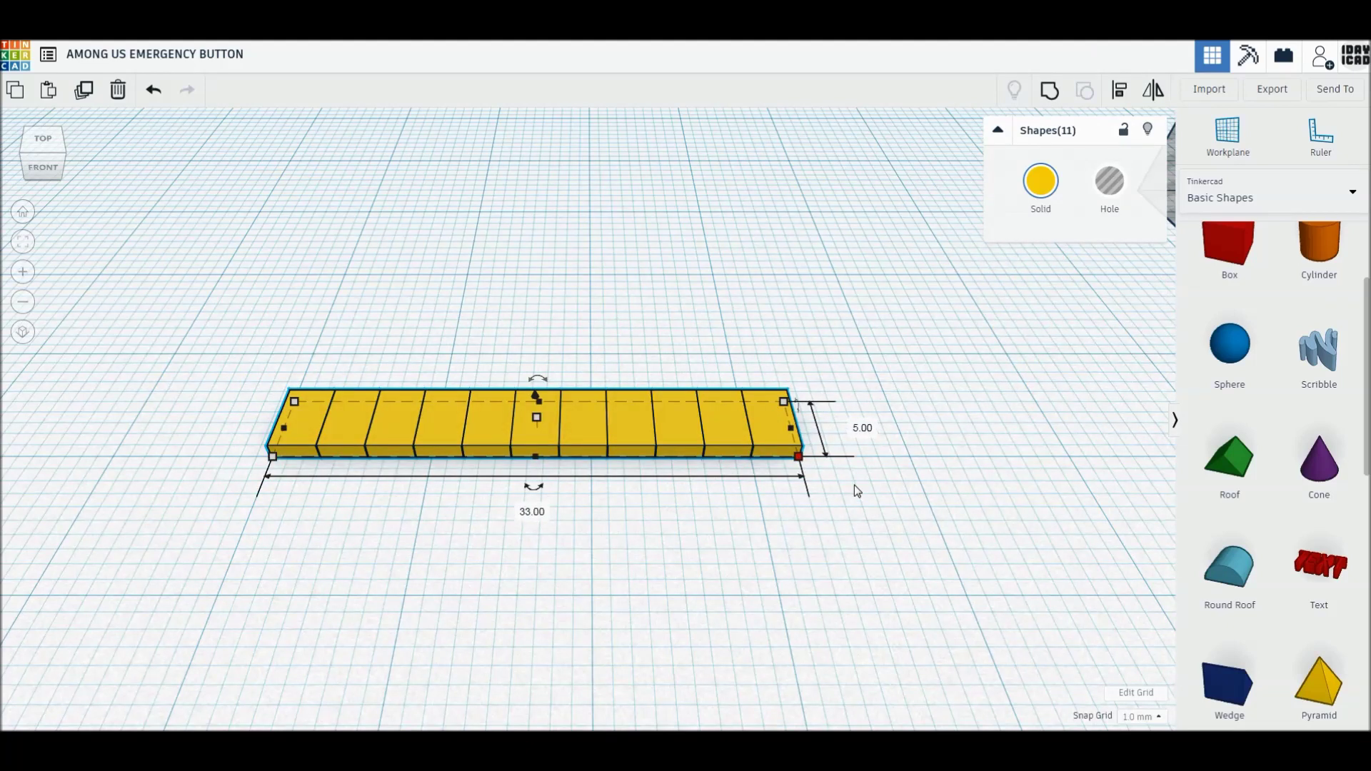
Step: Colour tiles 2, 4, 6, 8 and 10 black, then select the whole striped bar
left_click(517, 487)
left_click(357, 439)
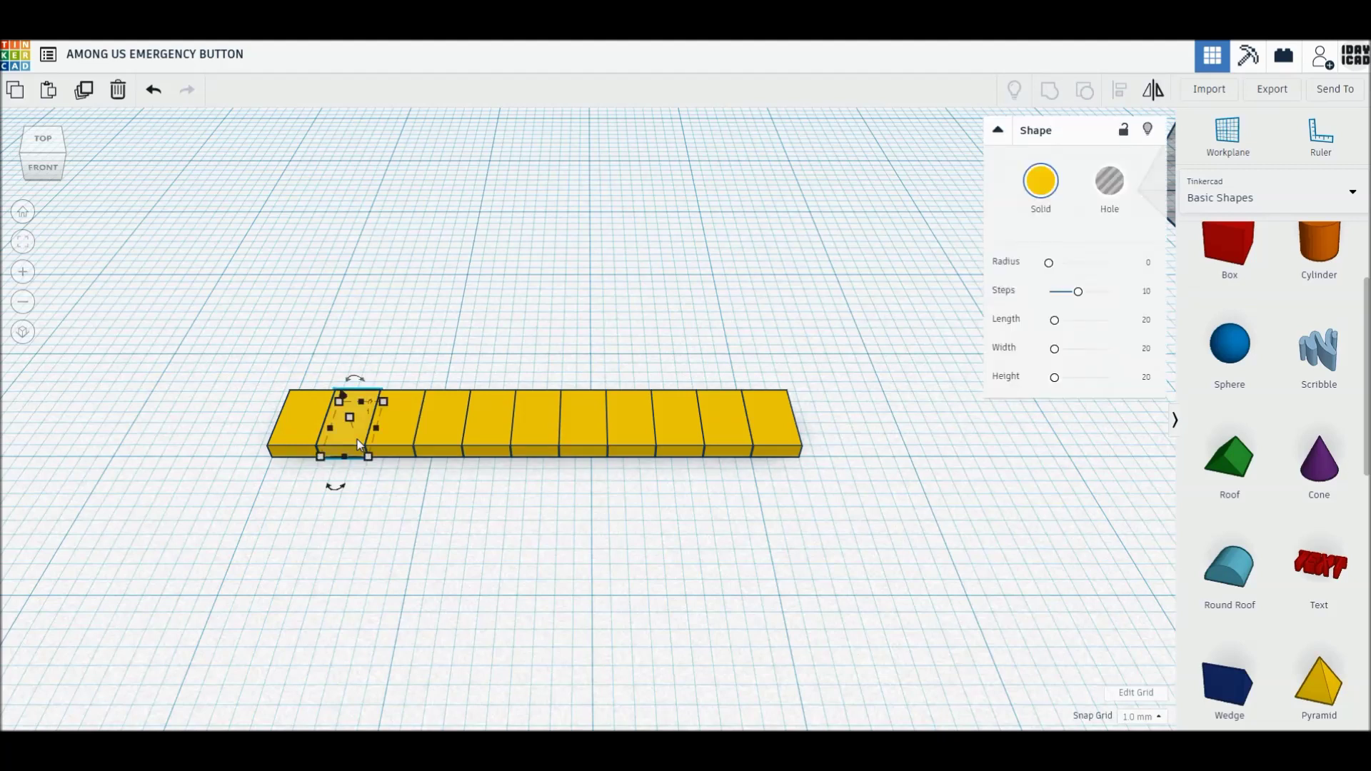
left_click(442, 441, "shift")
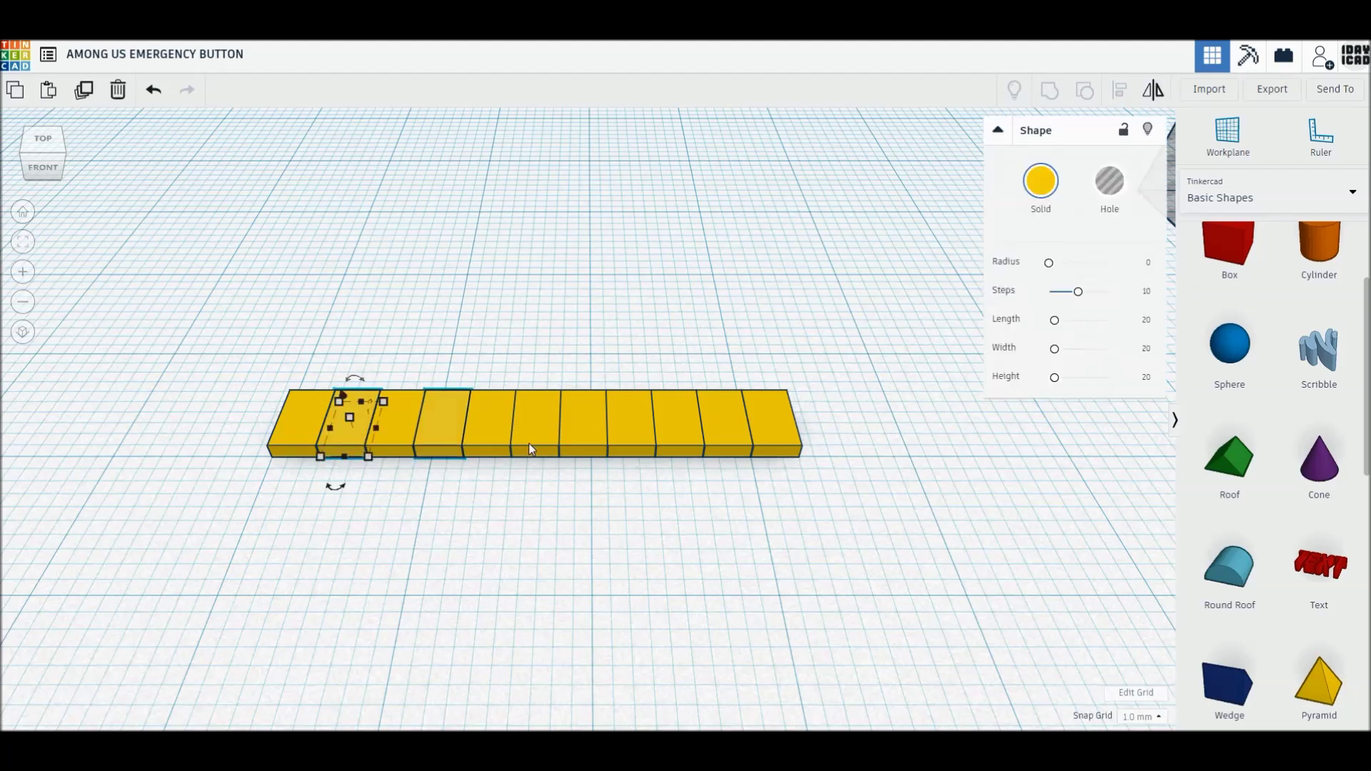
left_click(632, 438, "shift")
left_click(728, 440, "shift")
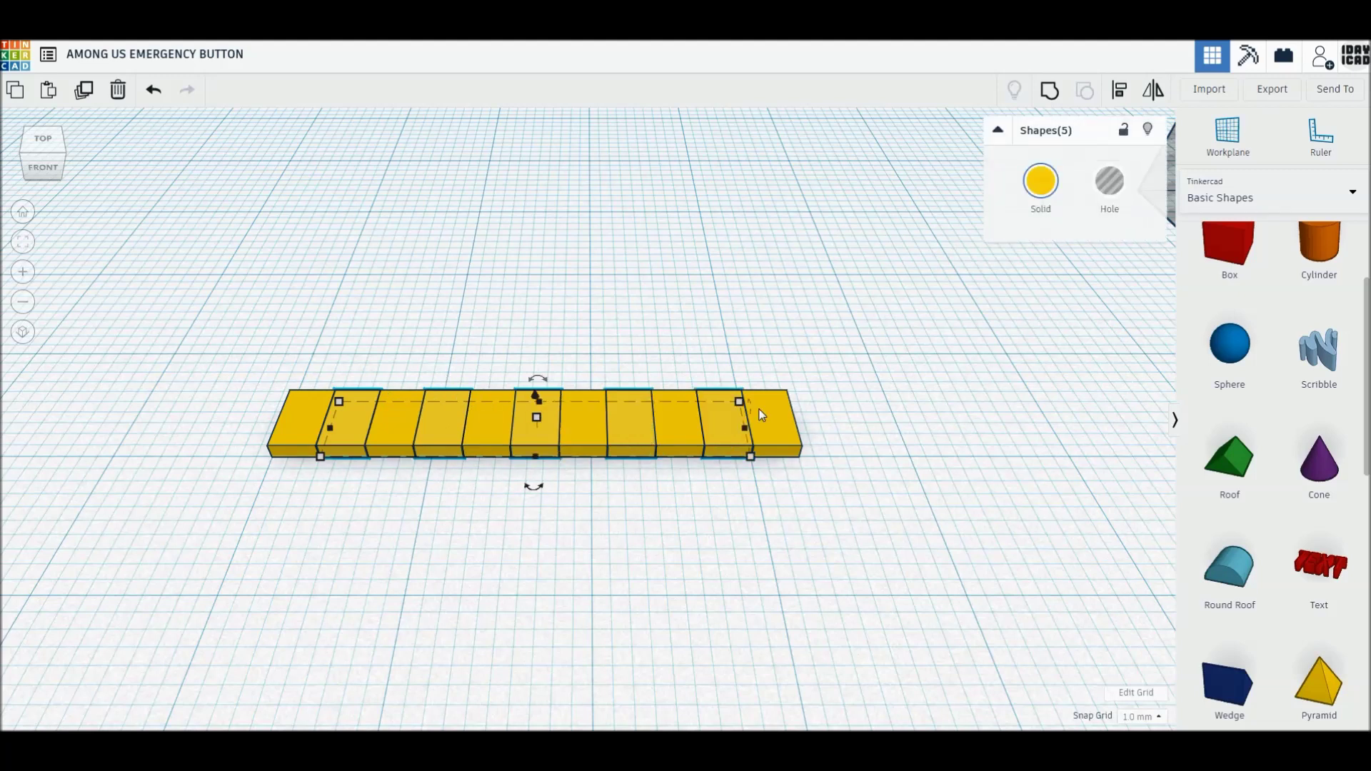
left_click(1039, 182)
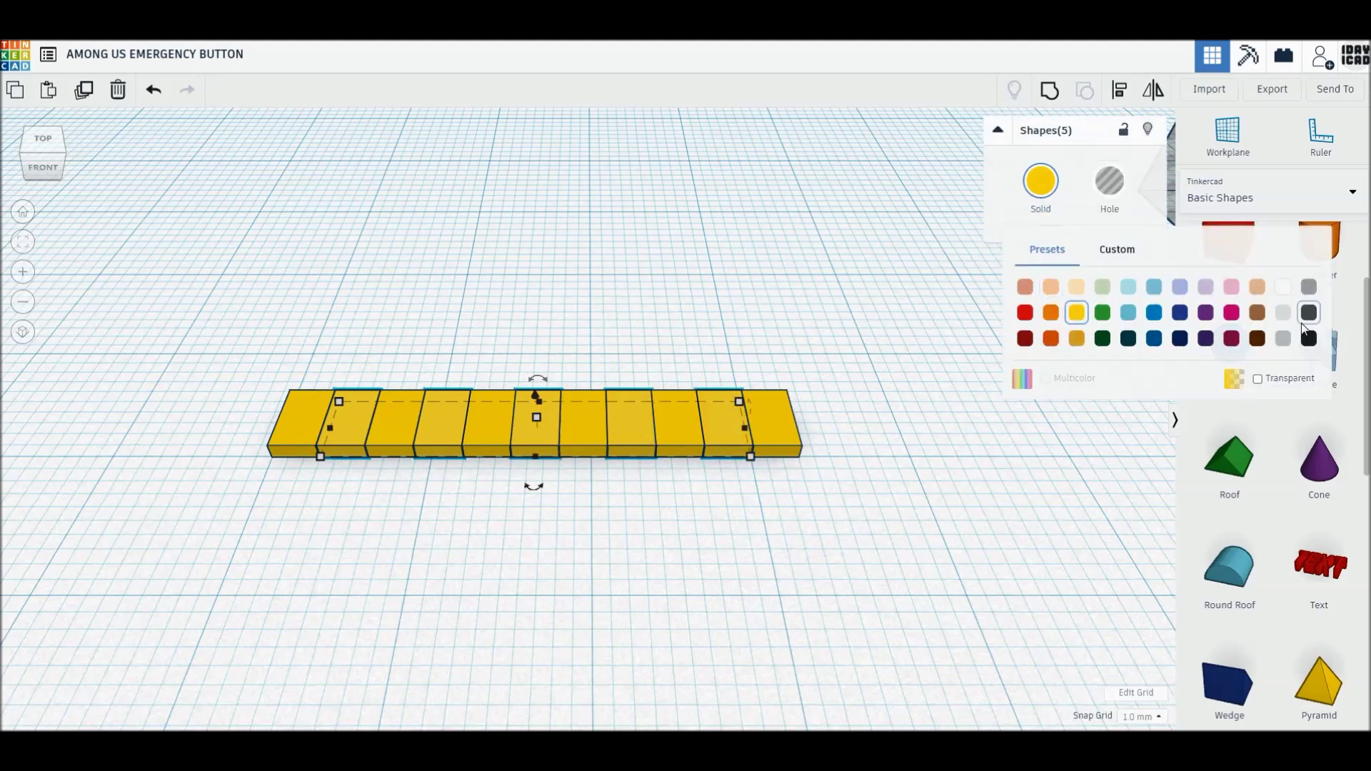
left_click(1310, 340)
left_click(826, 331)
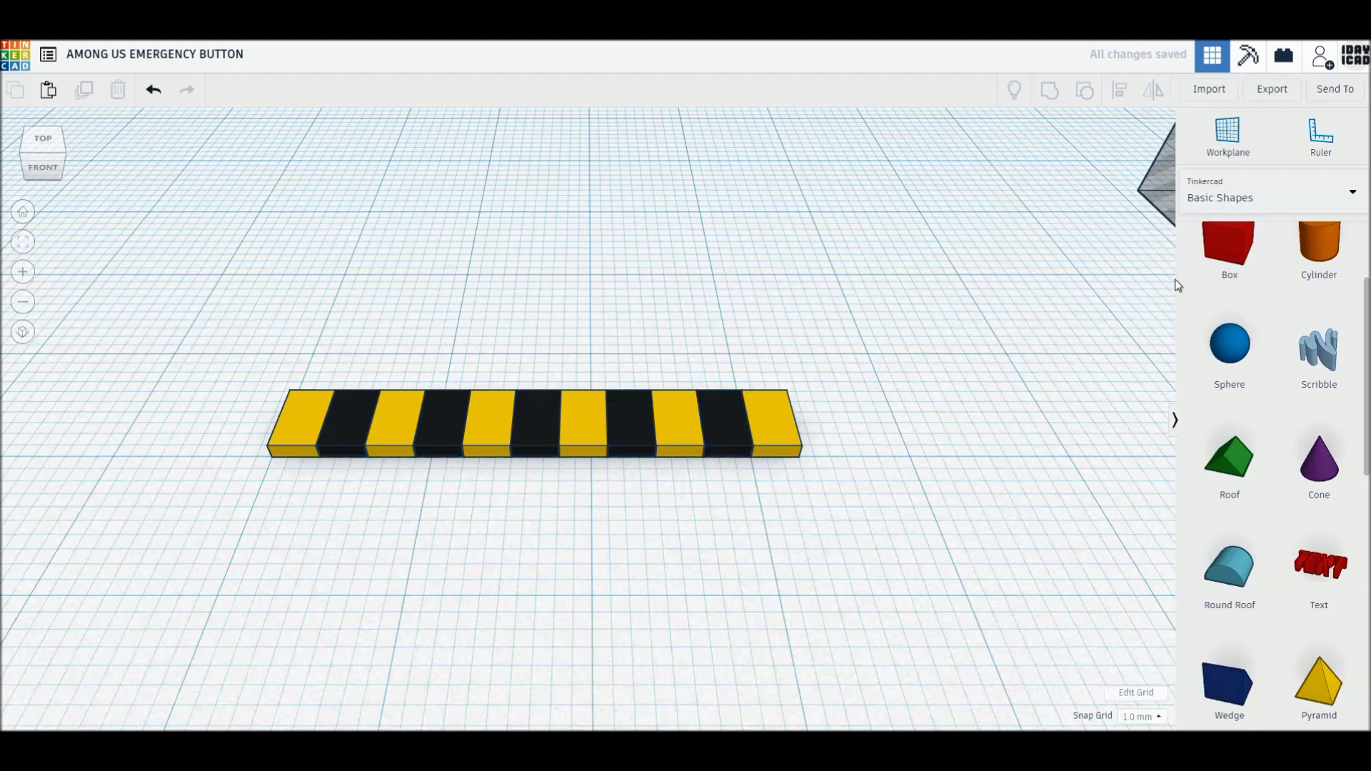
middle_click_drag(1073, 291, 1053, 310)
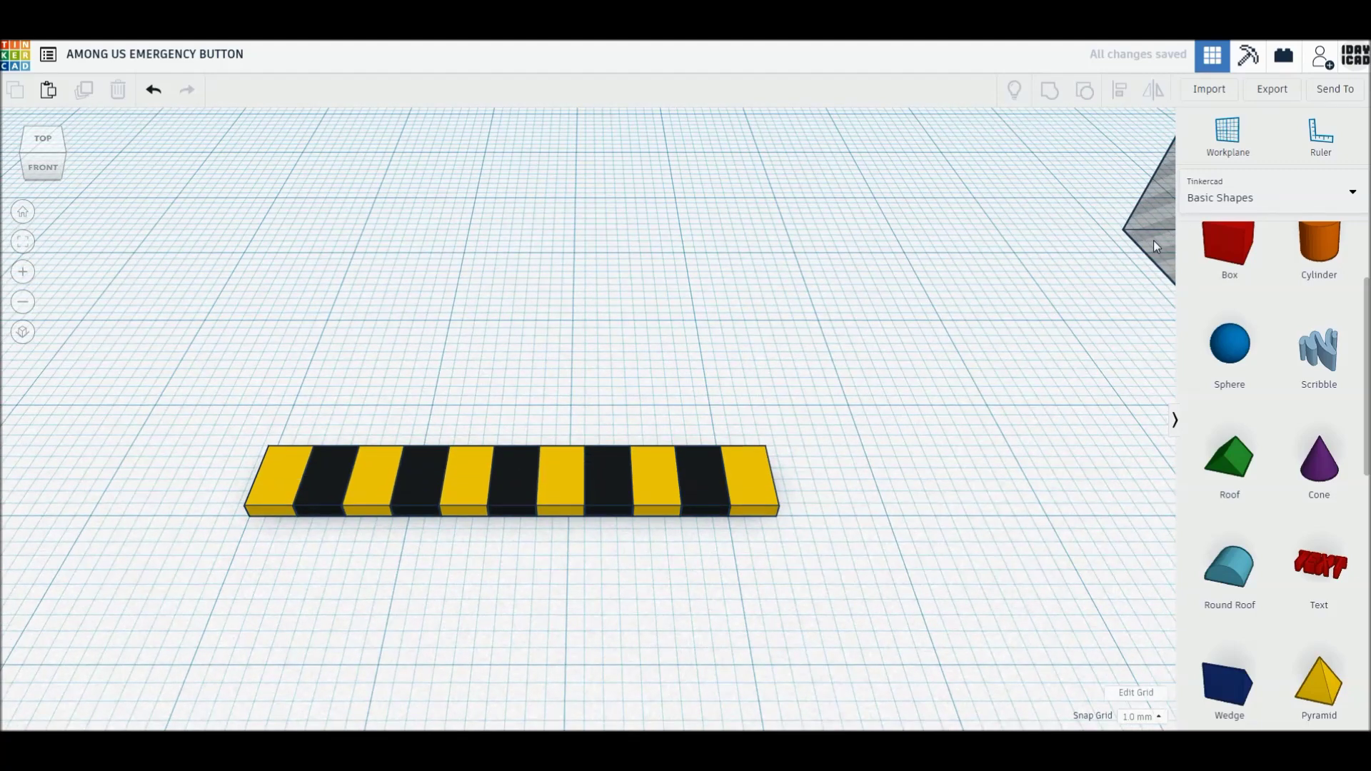
left_click_drag(205, 379, 889, 598)
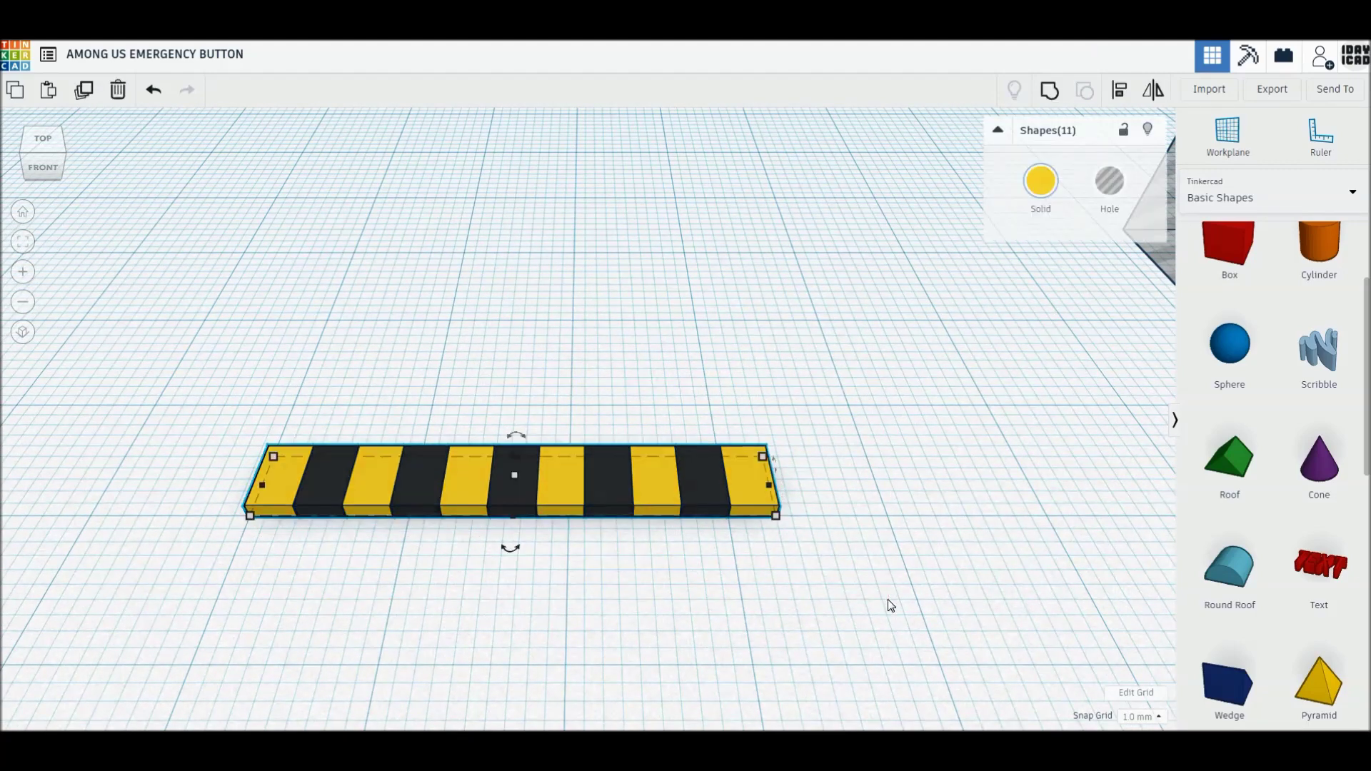
Step: Duplicate the striped bar and move the copy 30 mm behind the original
left_click(84, 92)
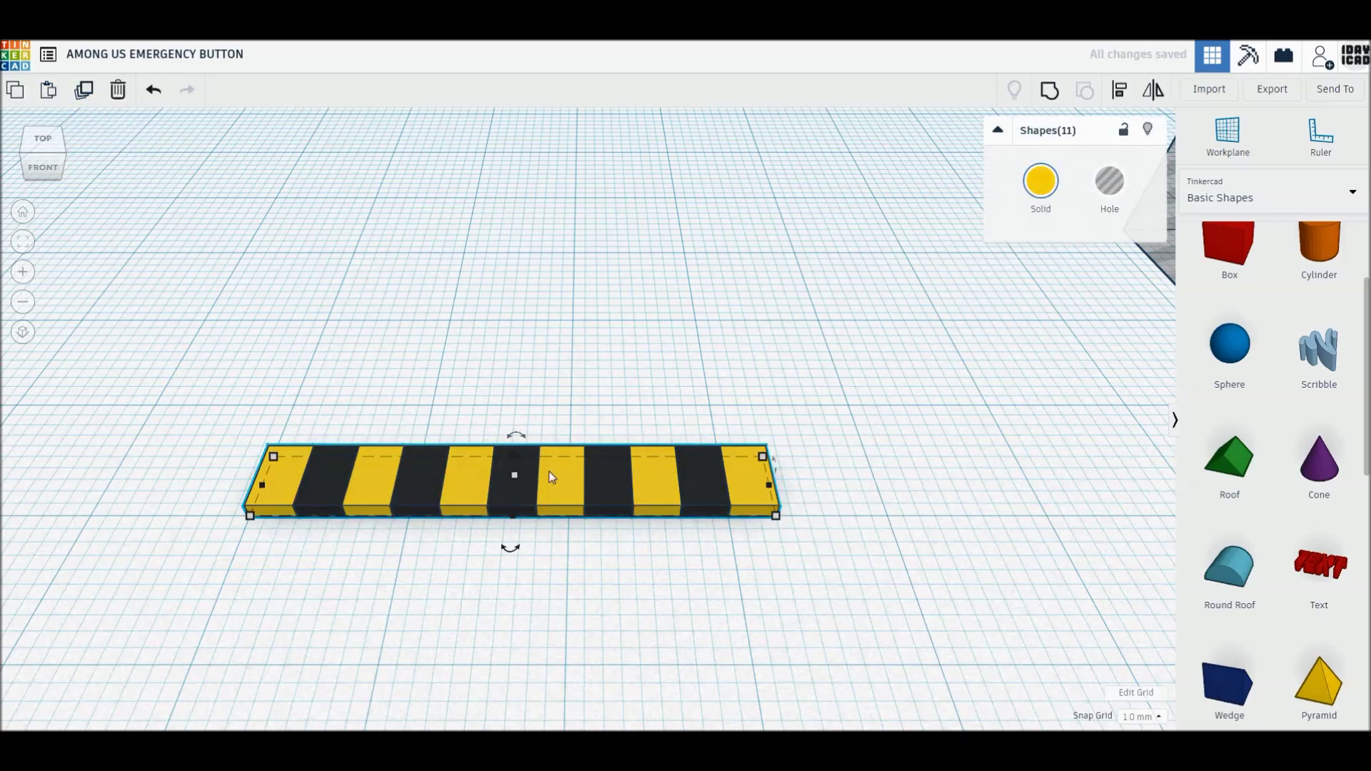
mouse_move(569, 415)
left_mouse_down()
mouse_move(564, 230)
mouse_move(531, 237)
left_mouse_up()
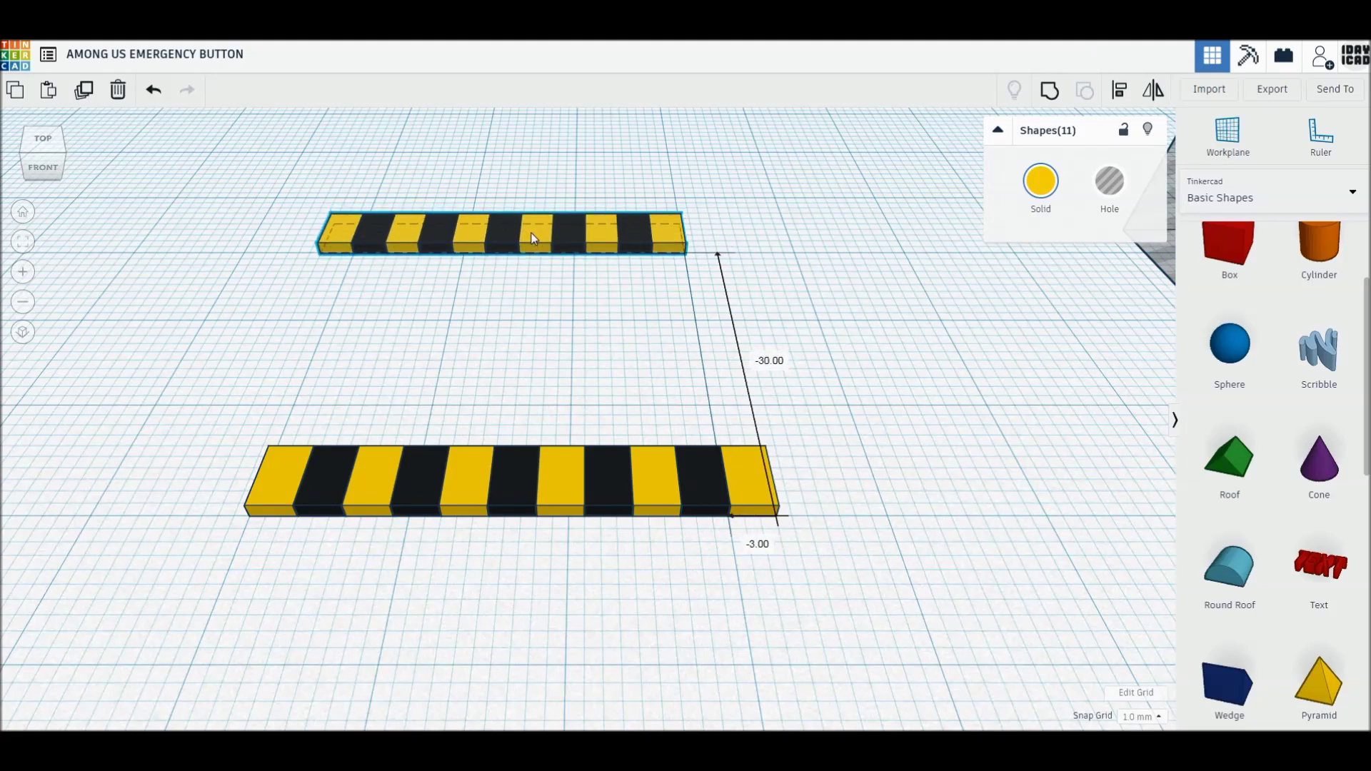
left_click(548, 291)
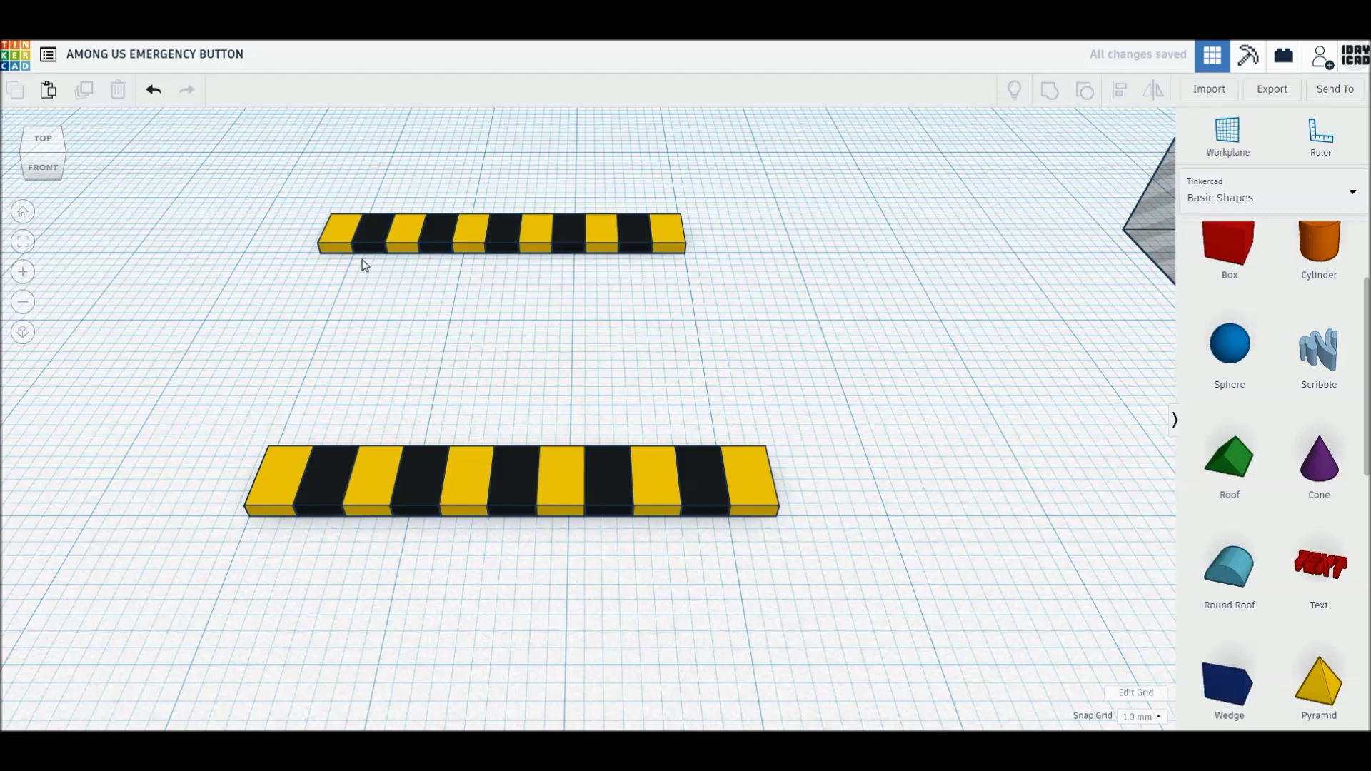
Step: Move the copy's left yellow tile to its right end and colour it black
left_click_drag(458, 243, 698, 243)
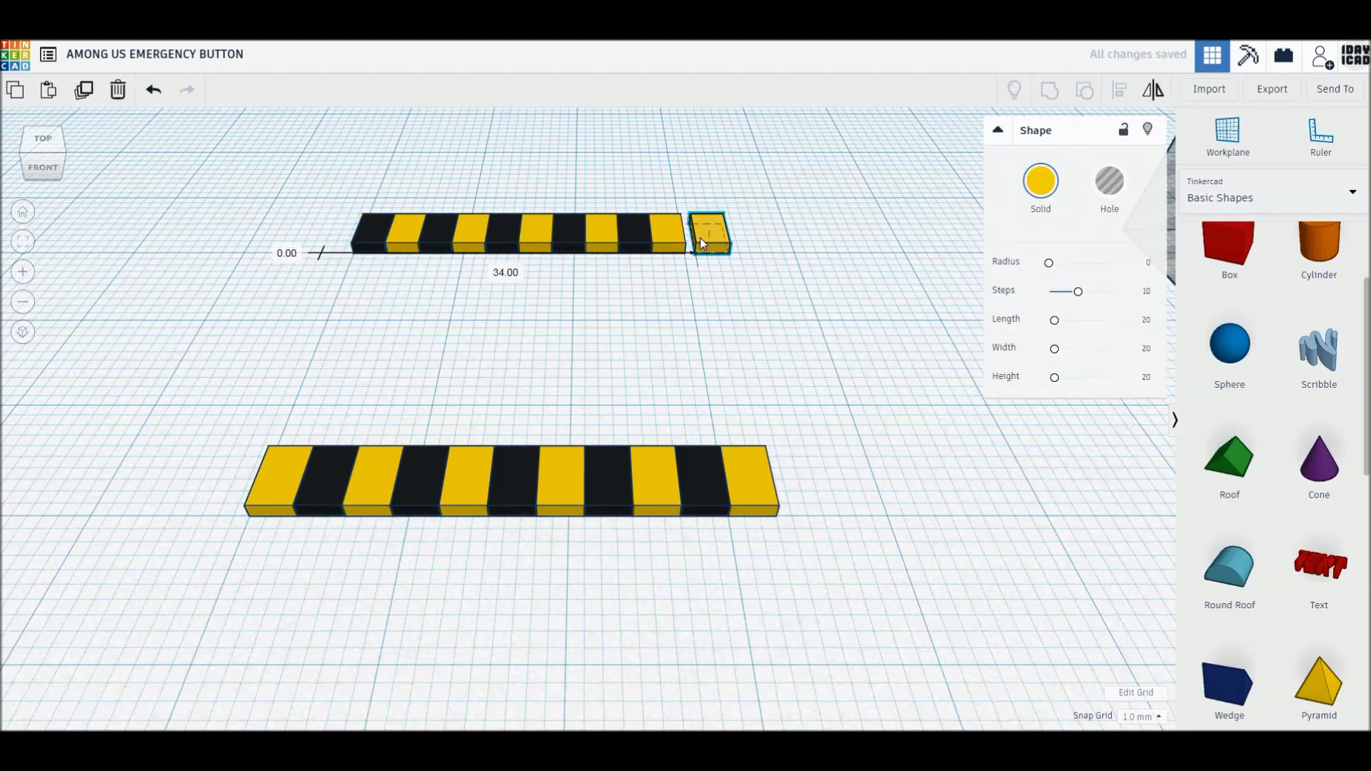
left_click(1040, 180)
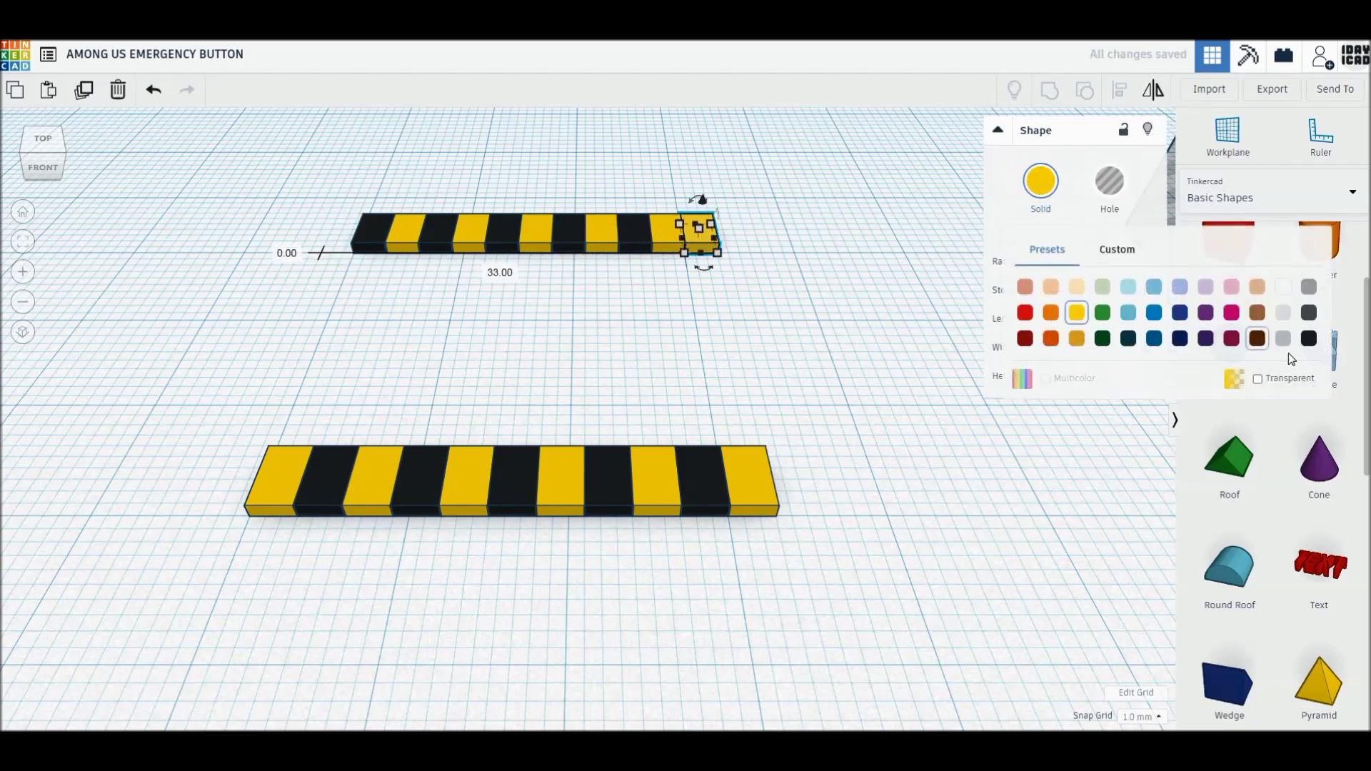
left_click(1309, 340)
left_click(969, 534)
scroll(651, 448, "down", 3)
left_click(43, 140)
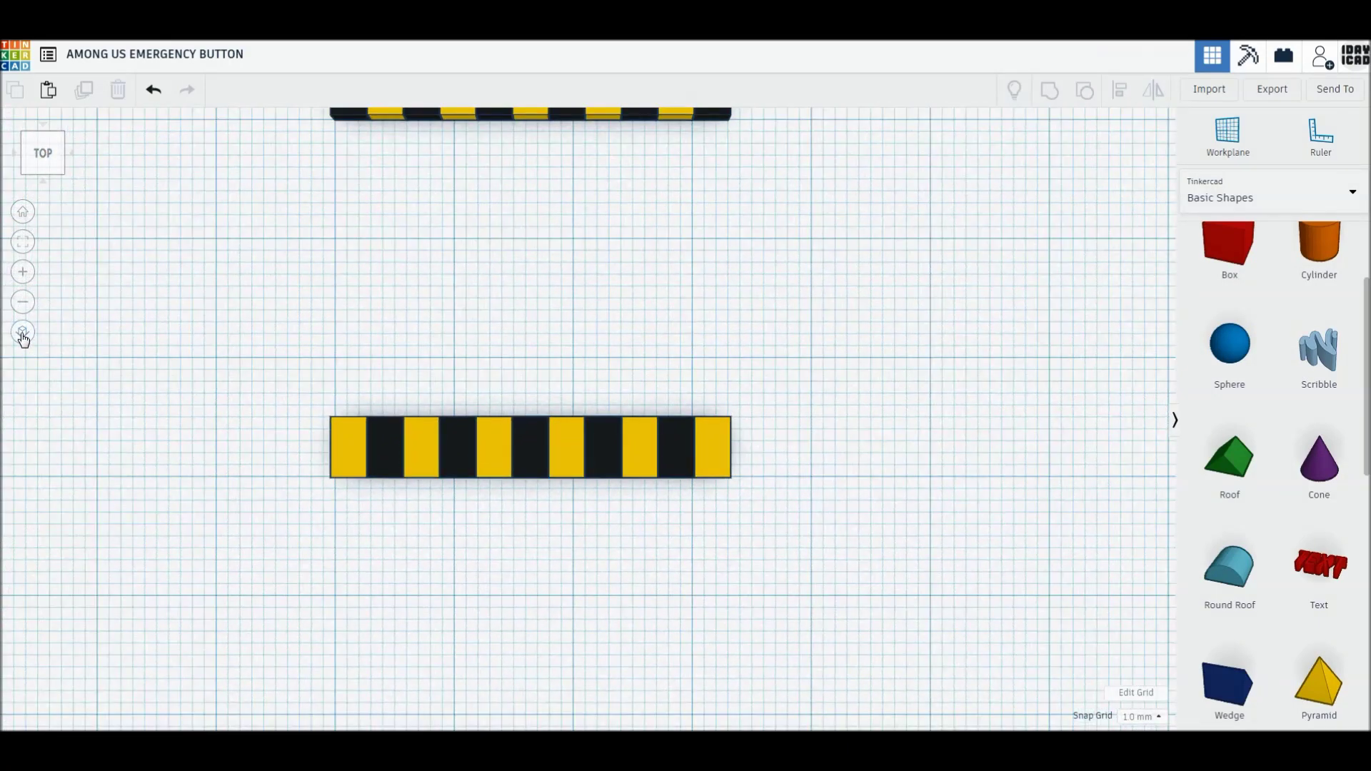
Step: In orthographic view, align the hole wedge with the lower bar's left end
left_click(24, 340)
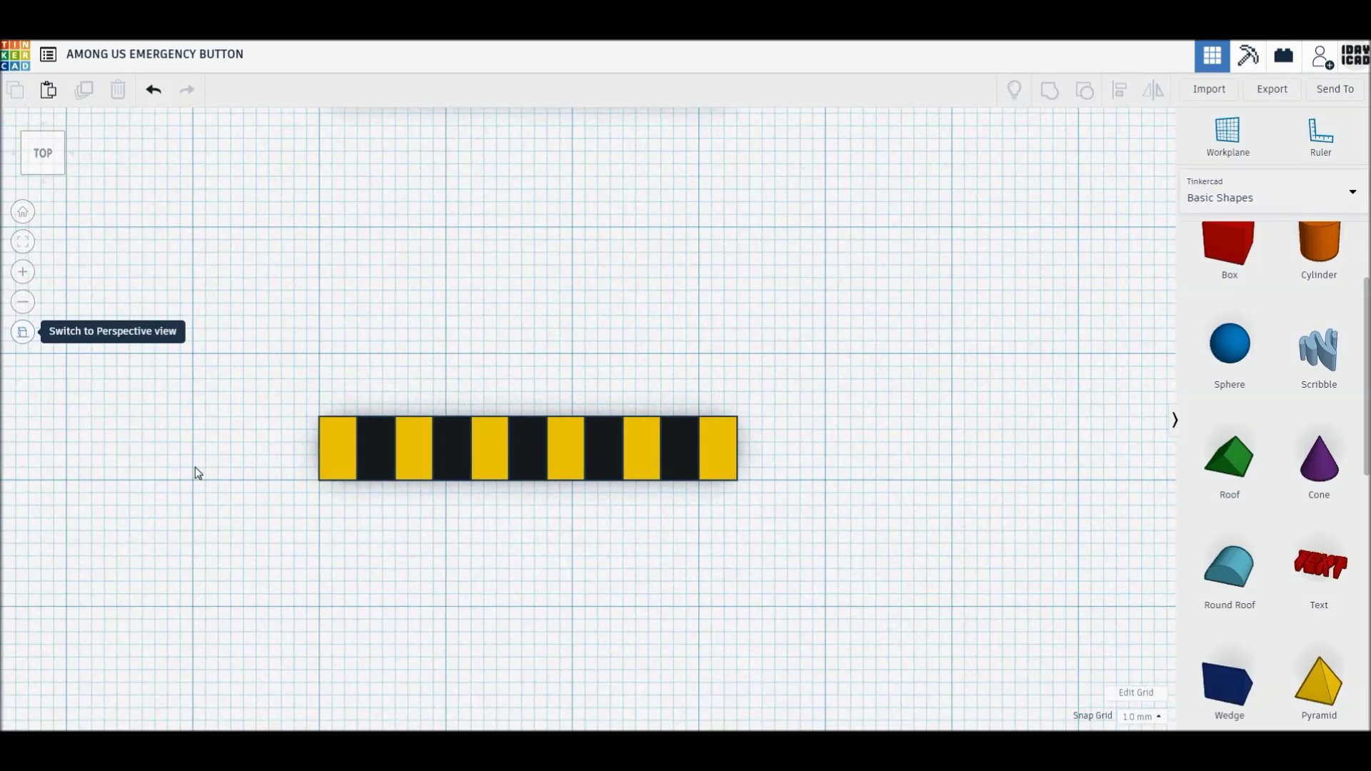
scroll(330, 526, "down", 2)
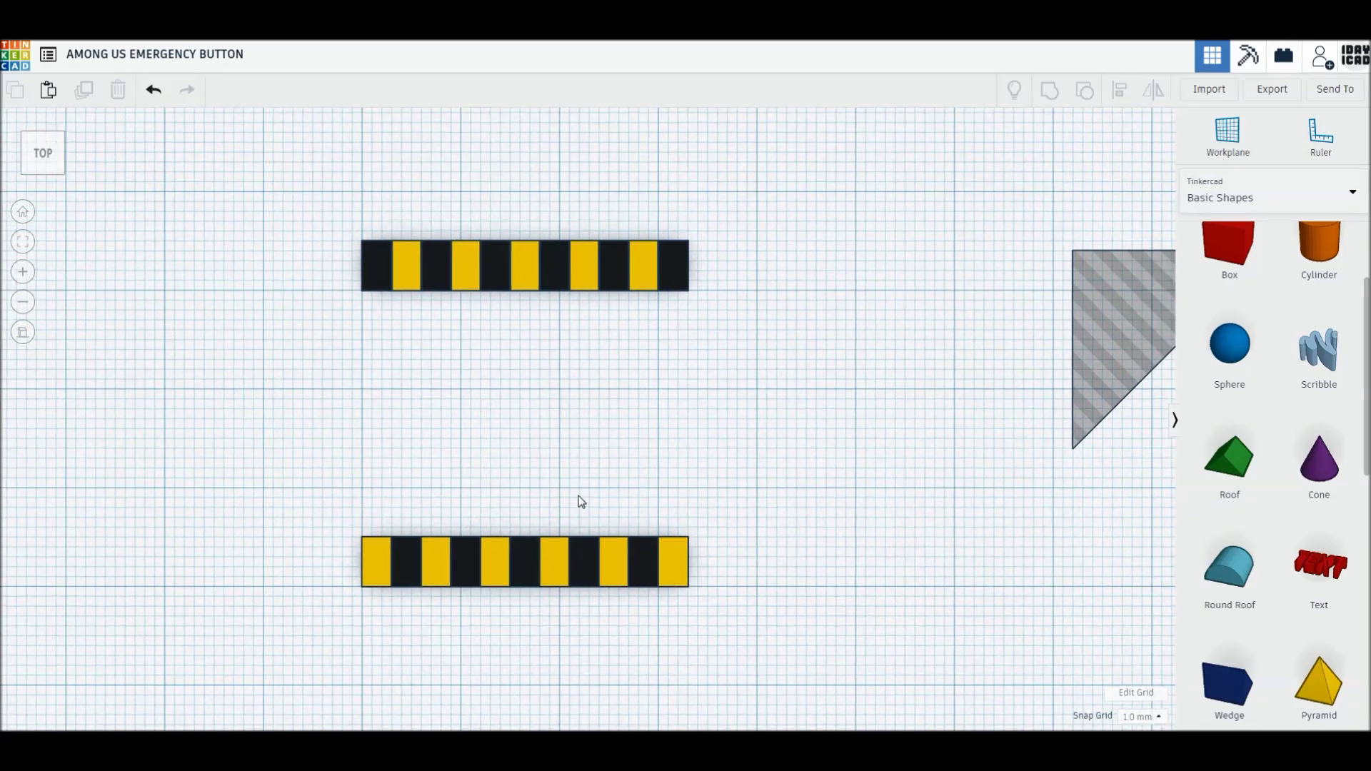
left_click_drag(506, 471, 395, 500)
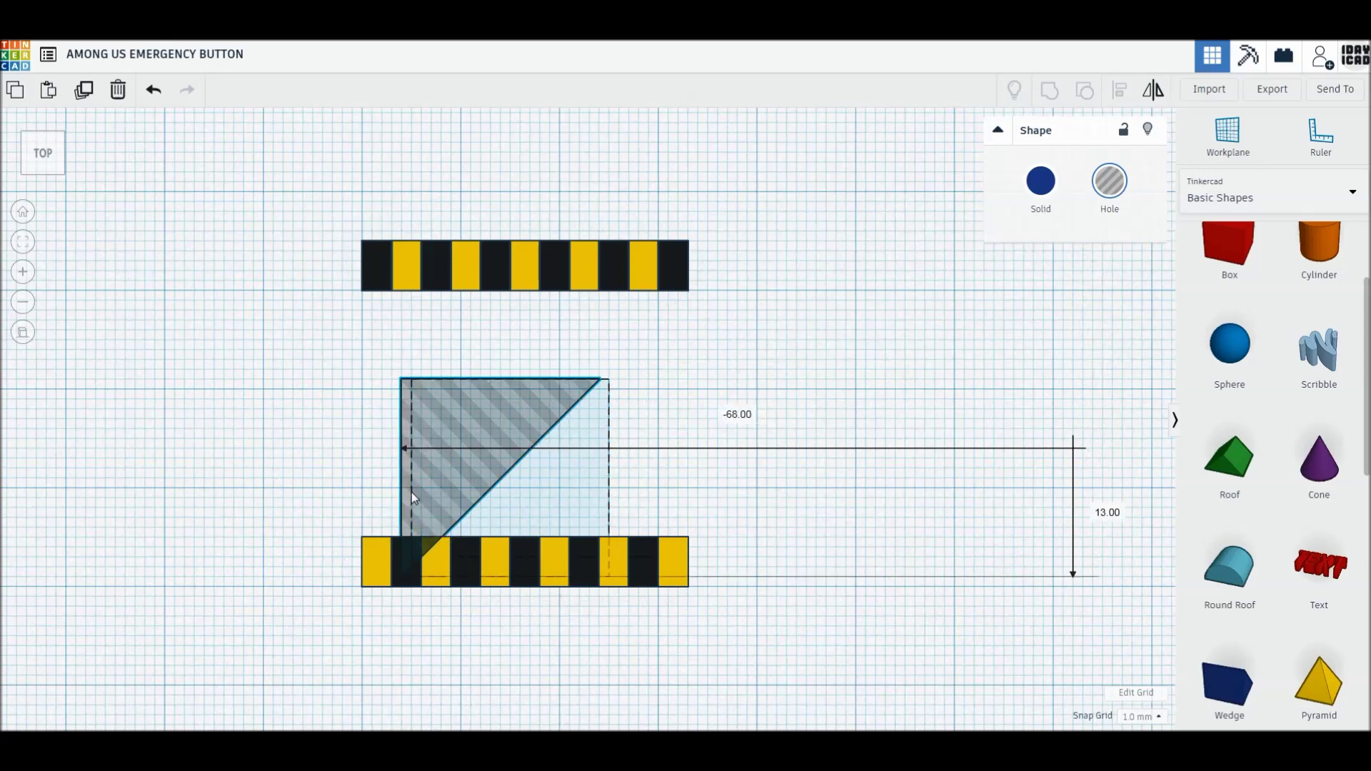
left_click_drag(395, 500, 387, 496)
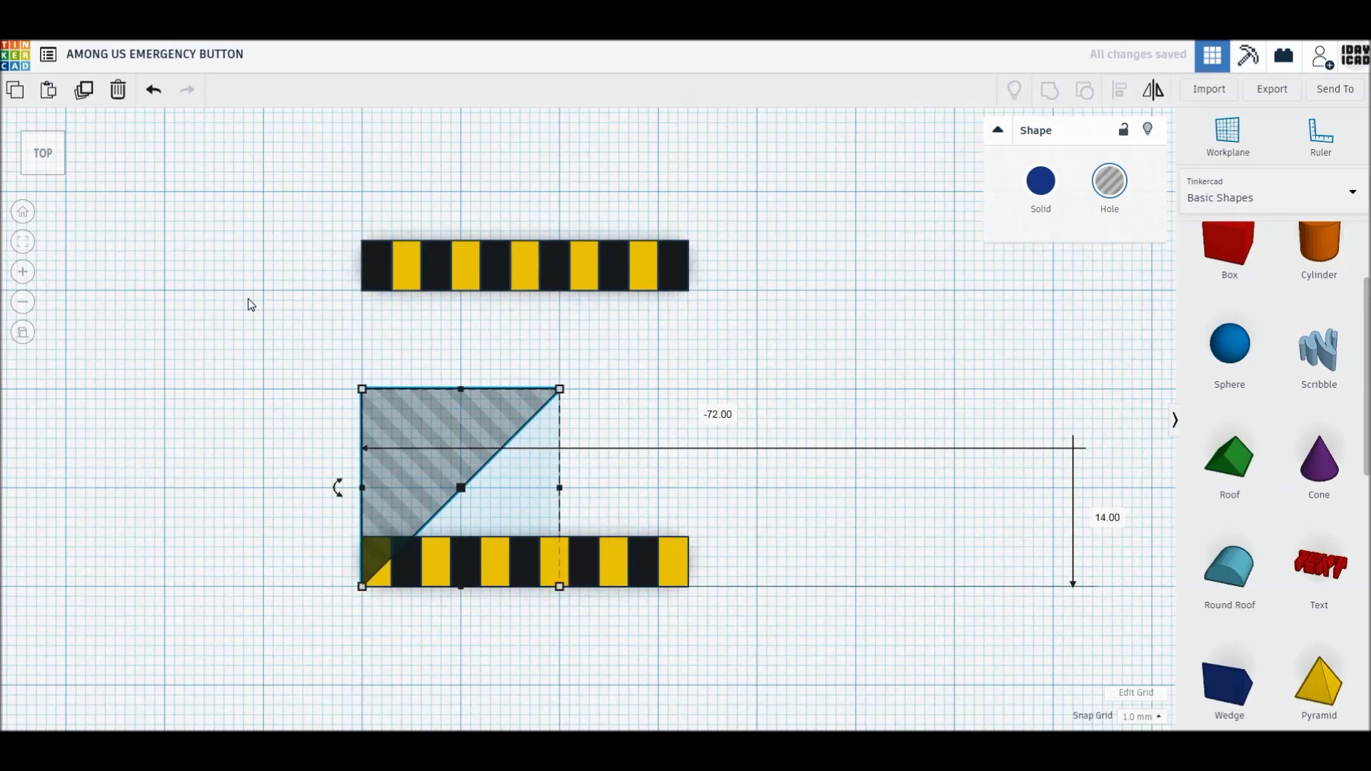
Step: Copy the wedge 13 mm right, mirror it, and duplicate both wedges
left_click(84, 96)
left_click_drag(409, 493, 536, 491)
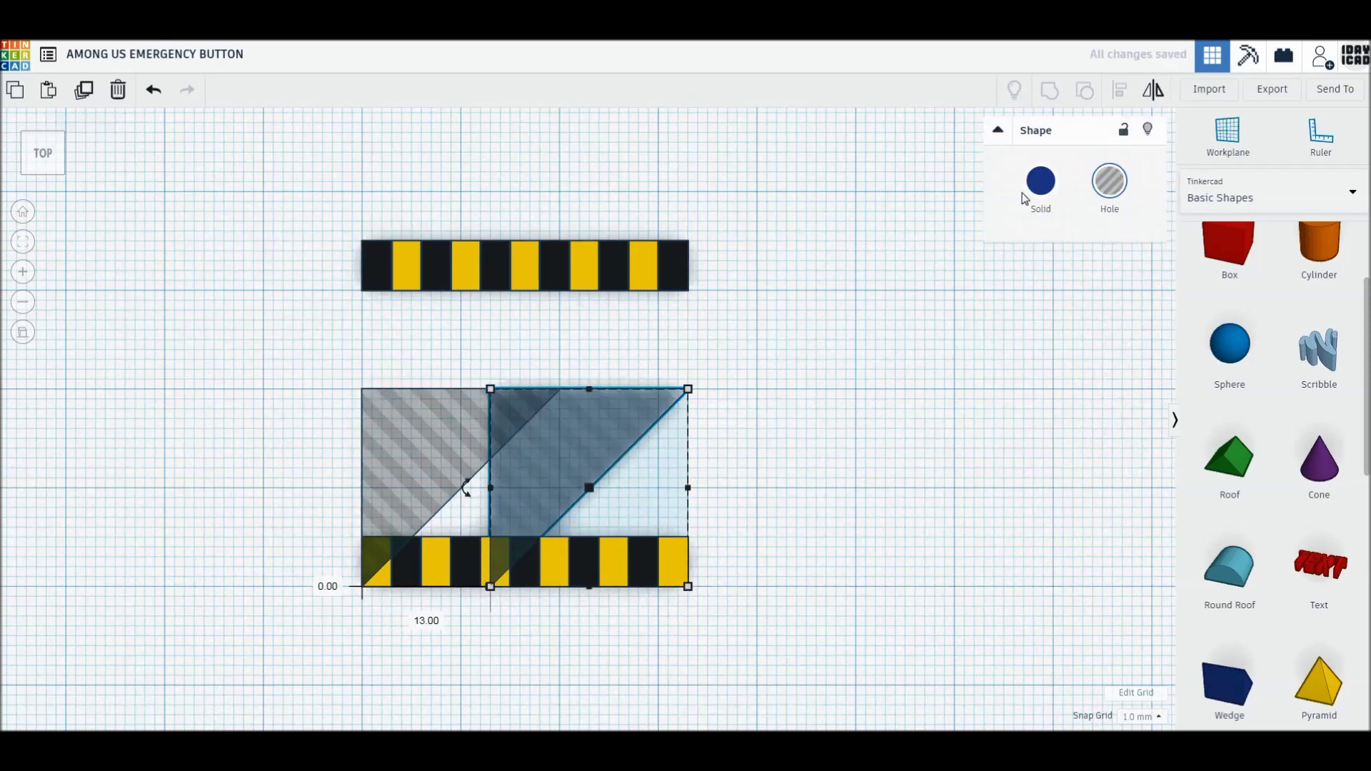
left_click(1151, 91)
left_click(603, 607)
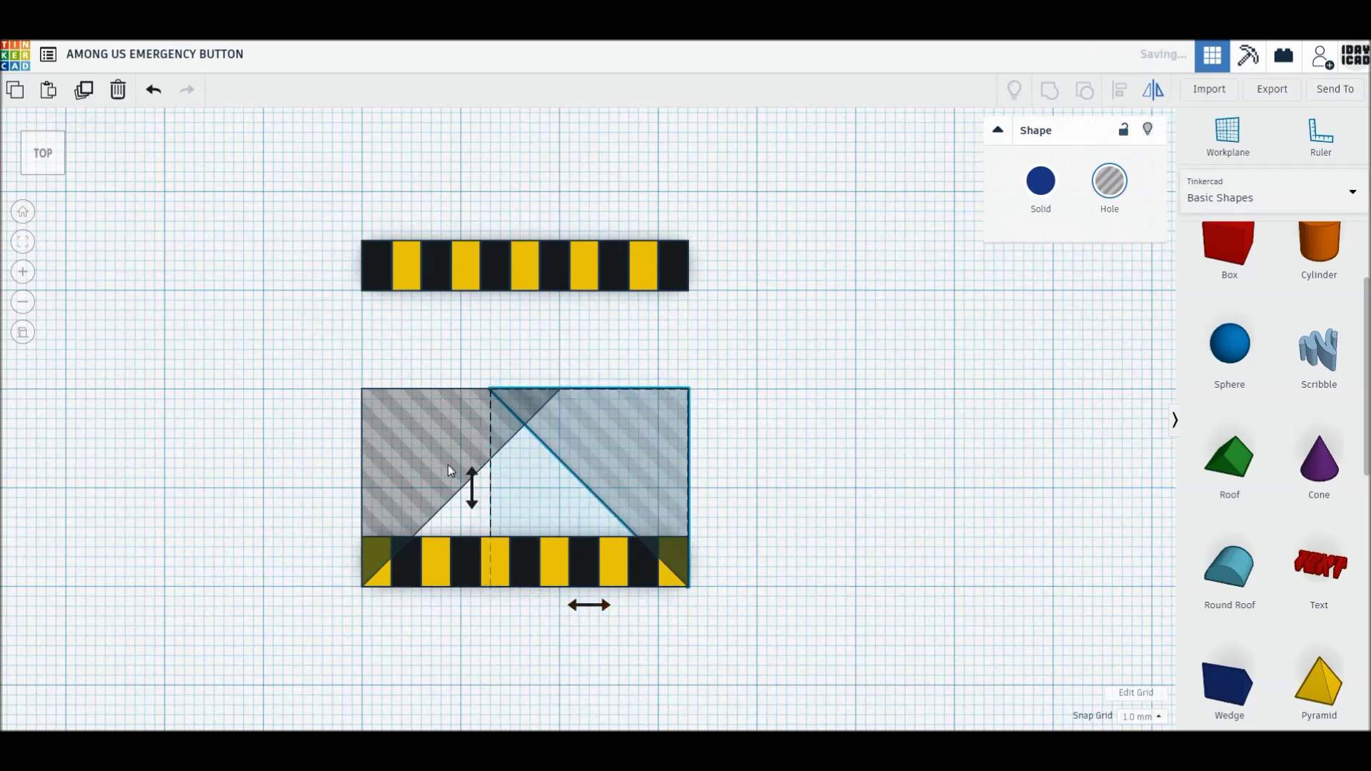
left_click(297, 374)
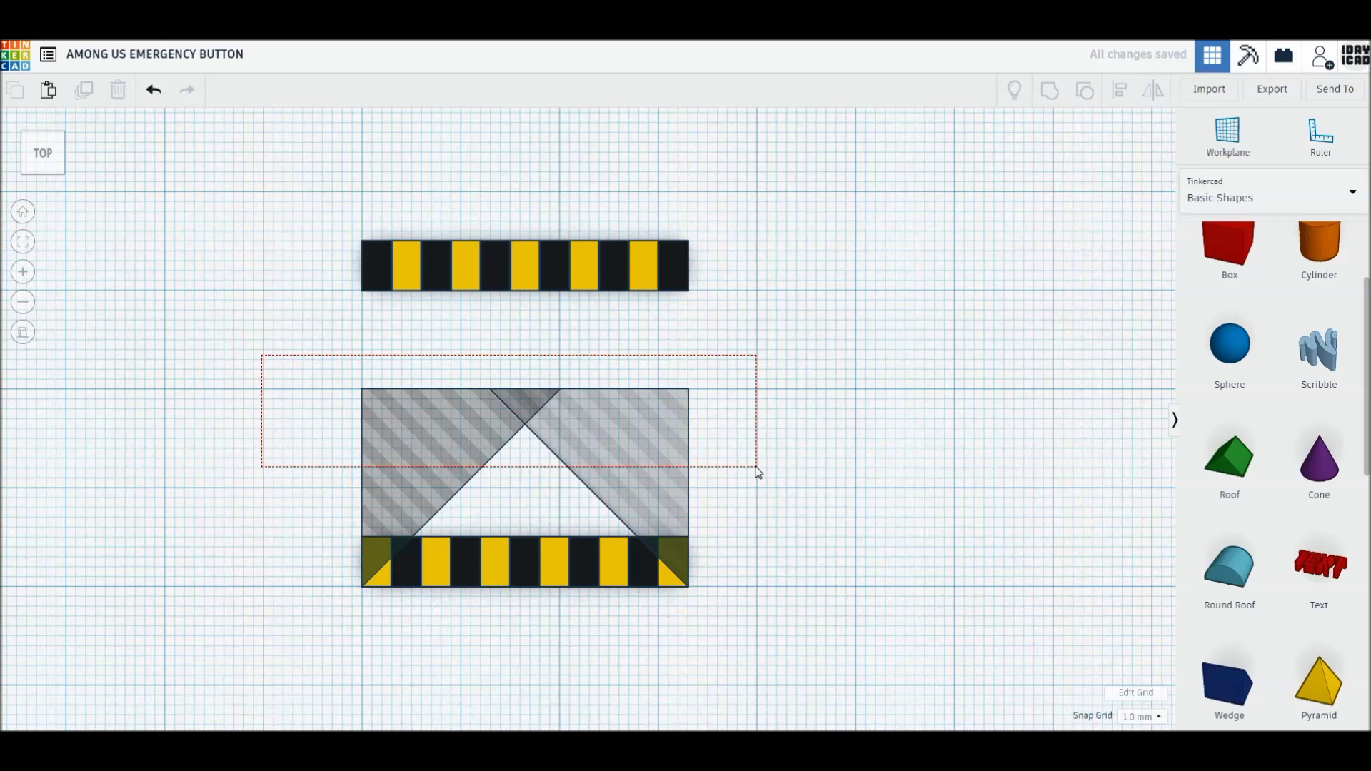
left_click_drag(378, 384, 758, 472)
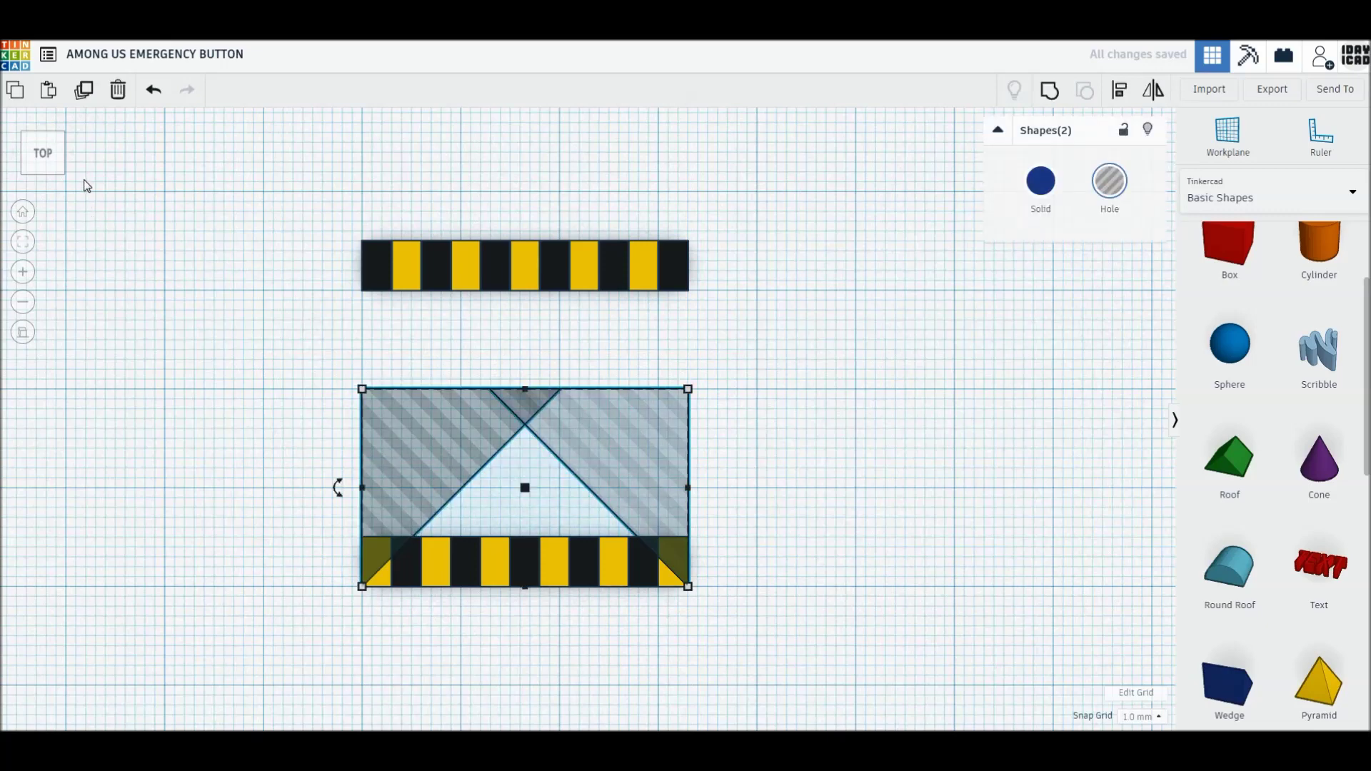
left_click(83, 91)
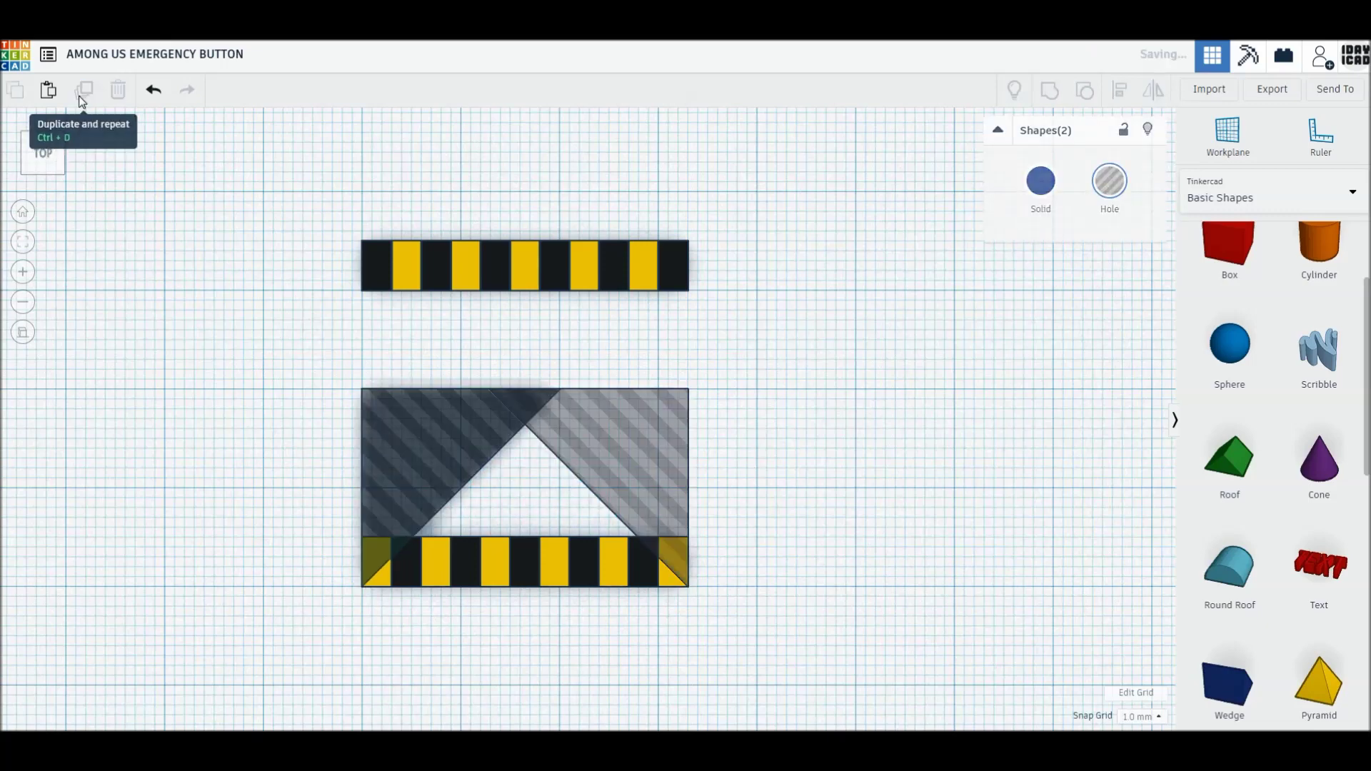
Step: Place the wedge copies on the upper bar; group the lower bar into a multicolour trapezoid
left_click_drag(640, 473, 640, 188)
left_click_drag(275, 372, 838, 648)
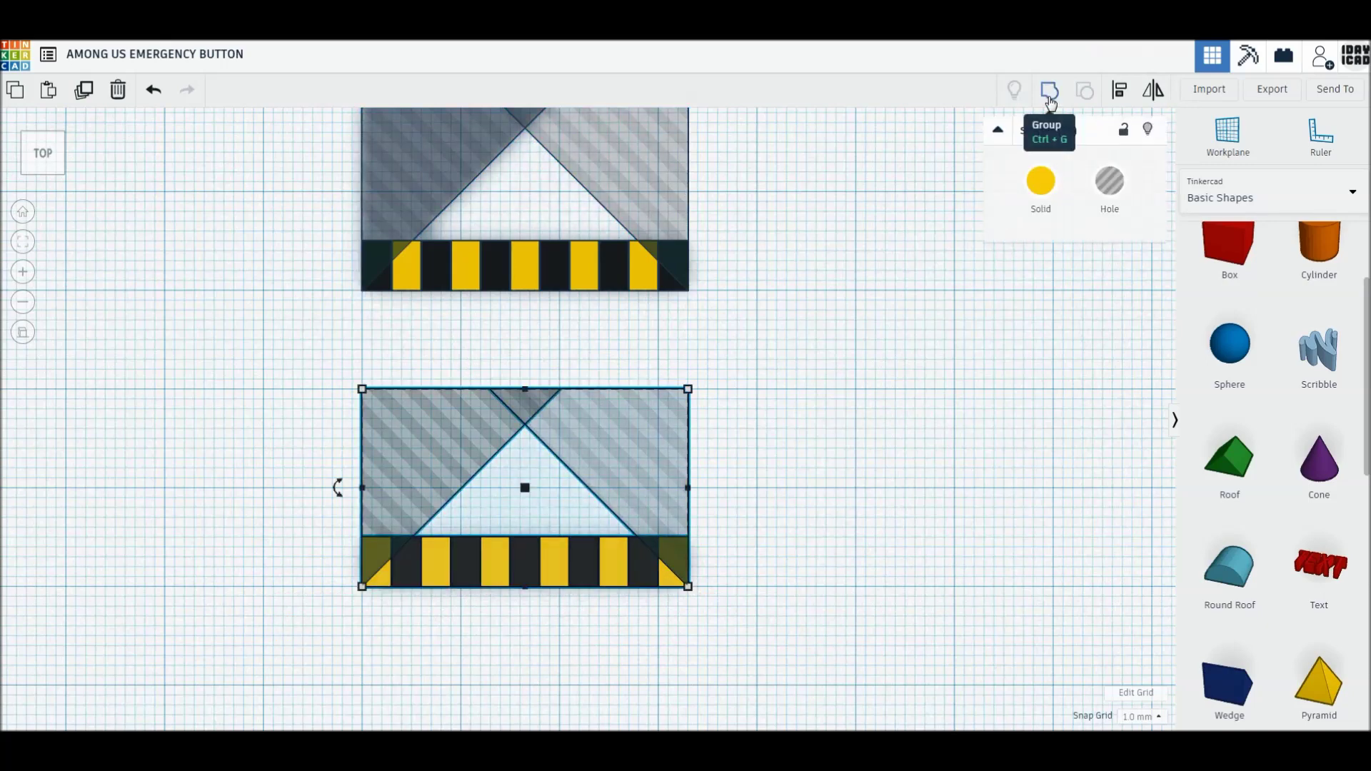
key("ctrl+g")
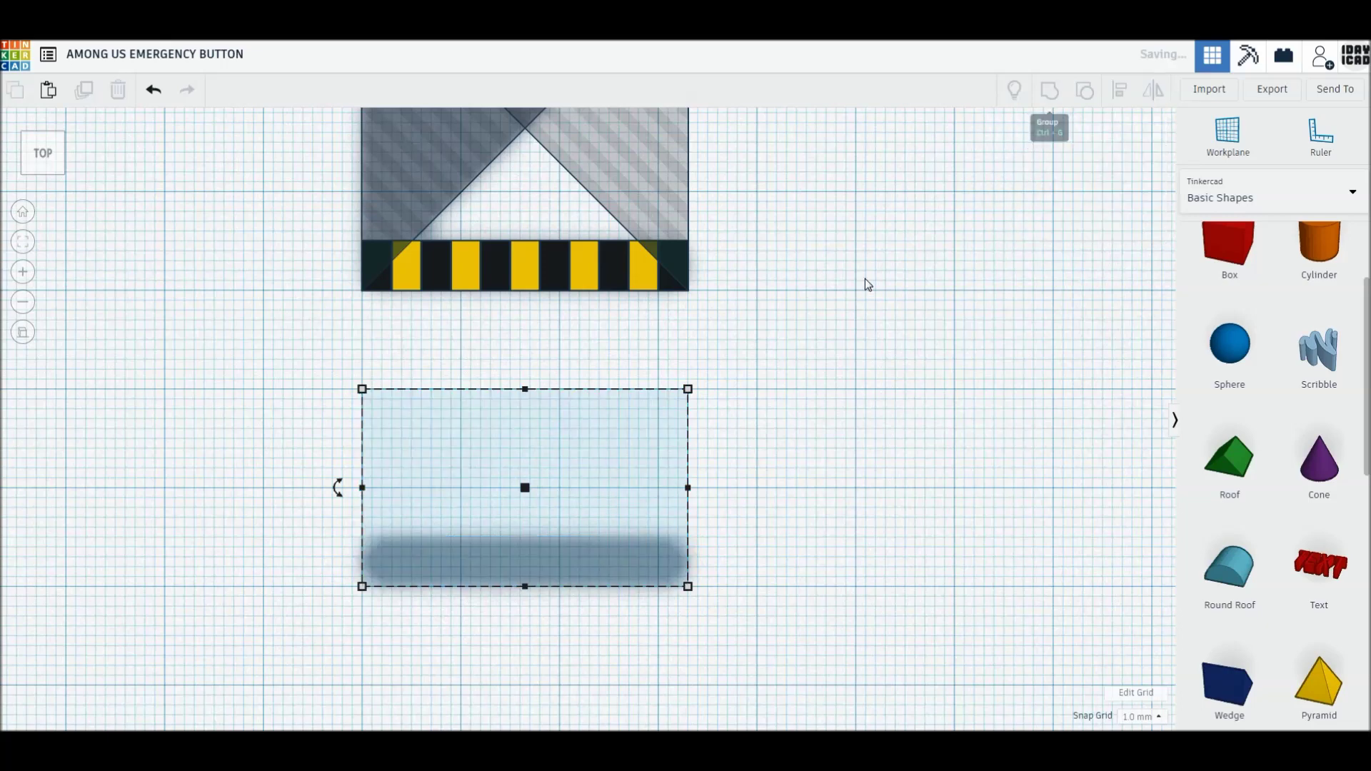
middle_click_drag(864, 278, 916, 376)
left_click(1024, 189)
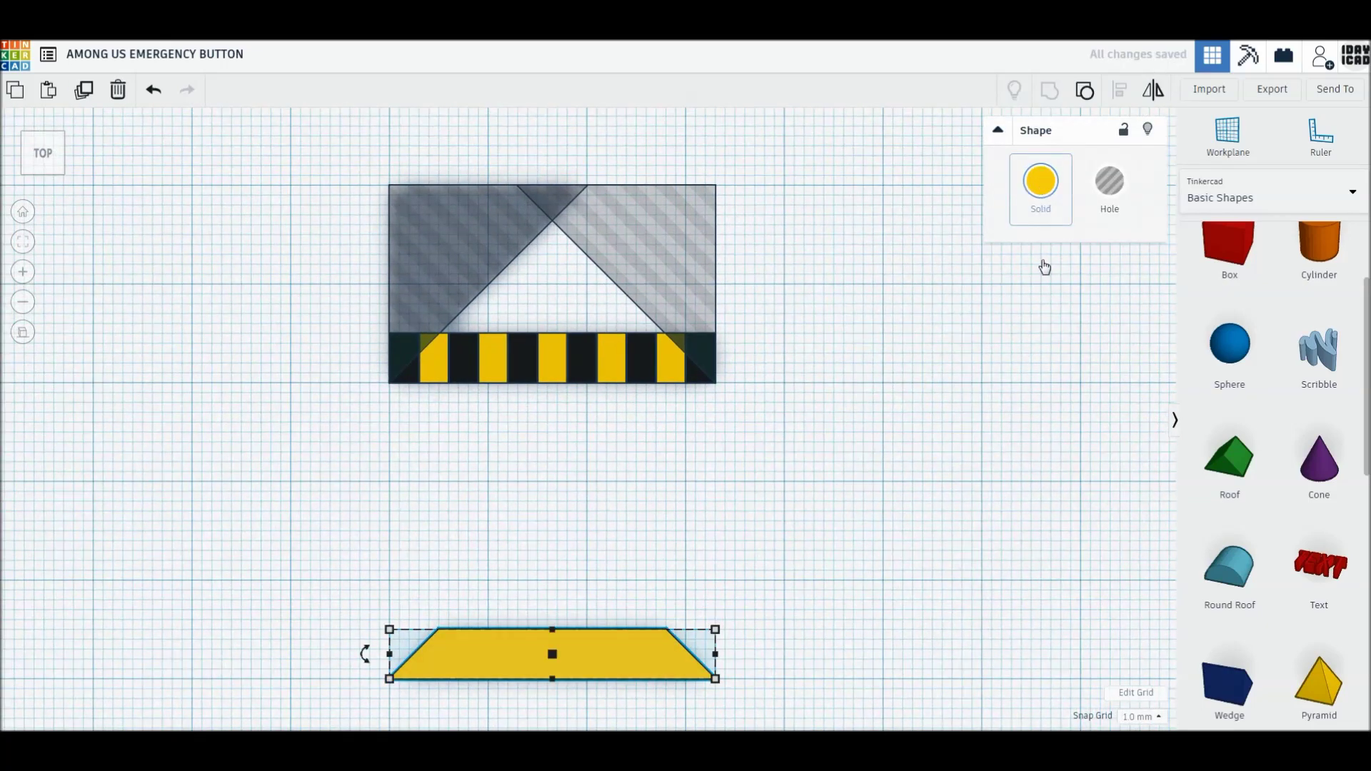
left_click(1045, 379)
Step: Group the upper bar with its wedges and show its yellow-black stripes
left_click_drag(304, 160, 789, 428)
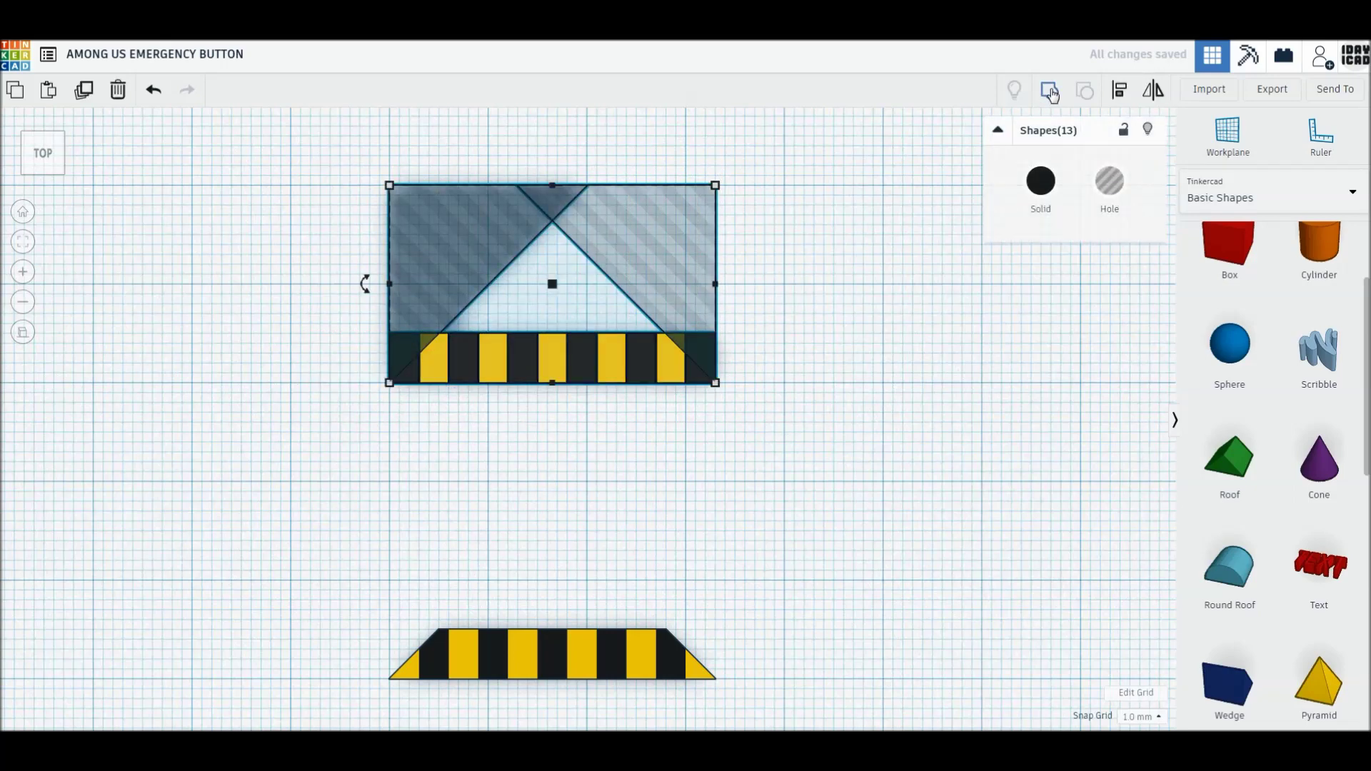
left_click(1039, 184)
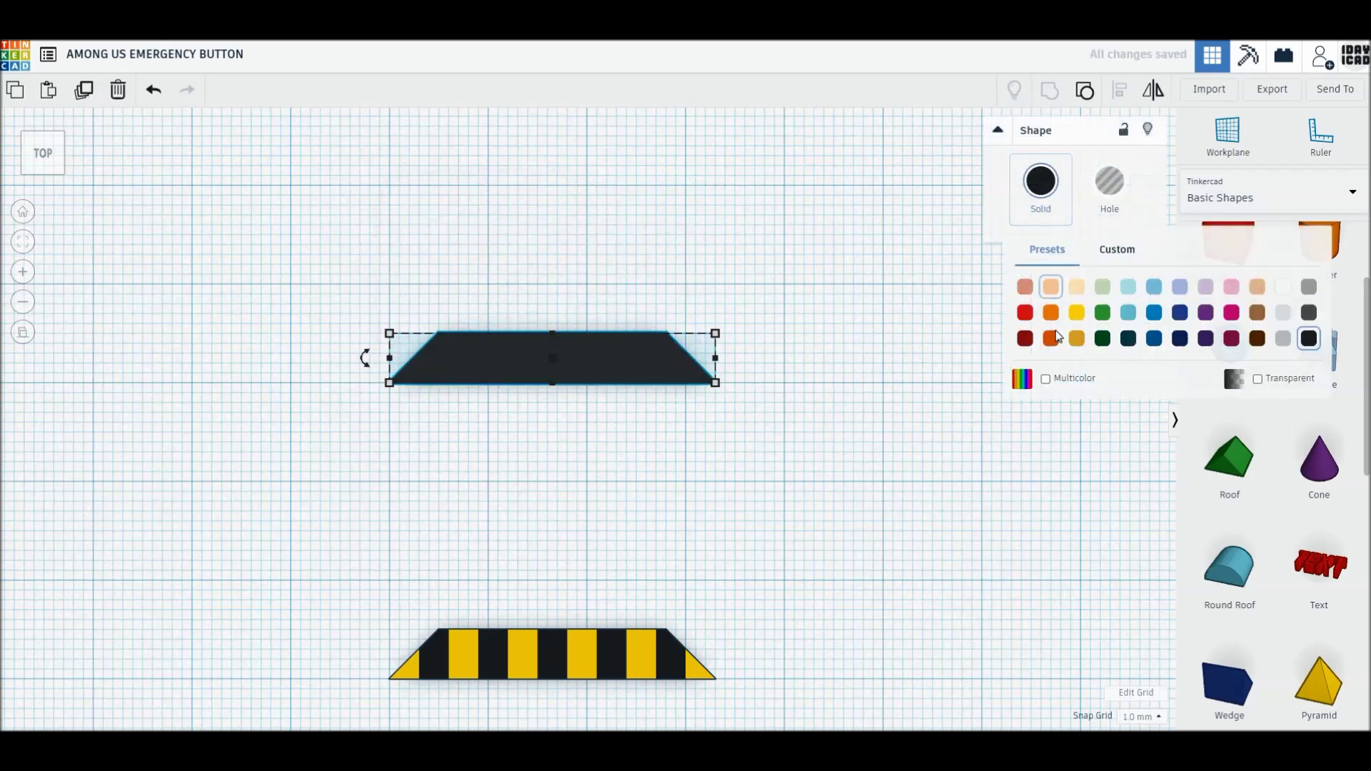
left_click(1045, 379)
left_click(944, 420)
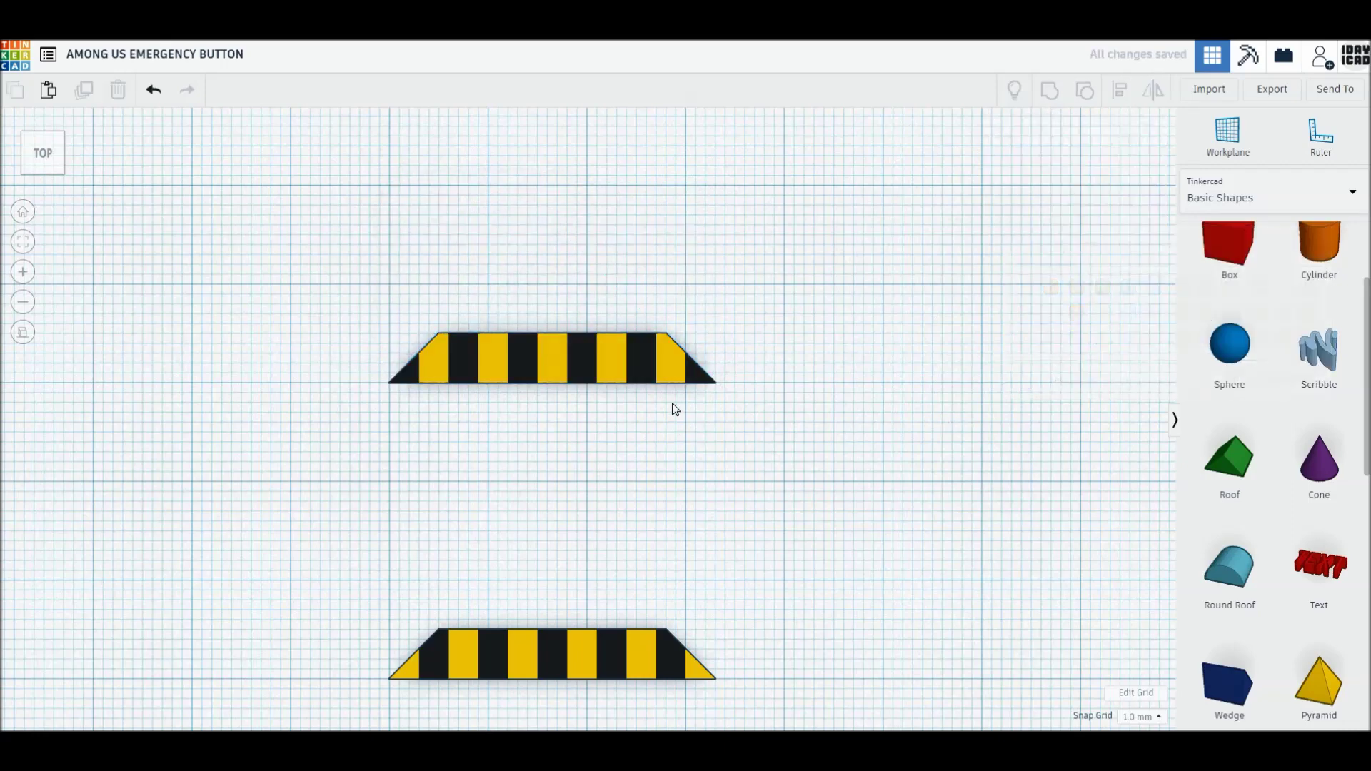
left_click(667, 379)
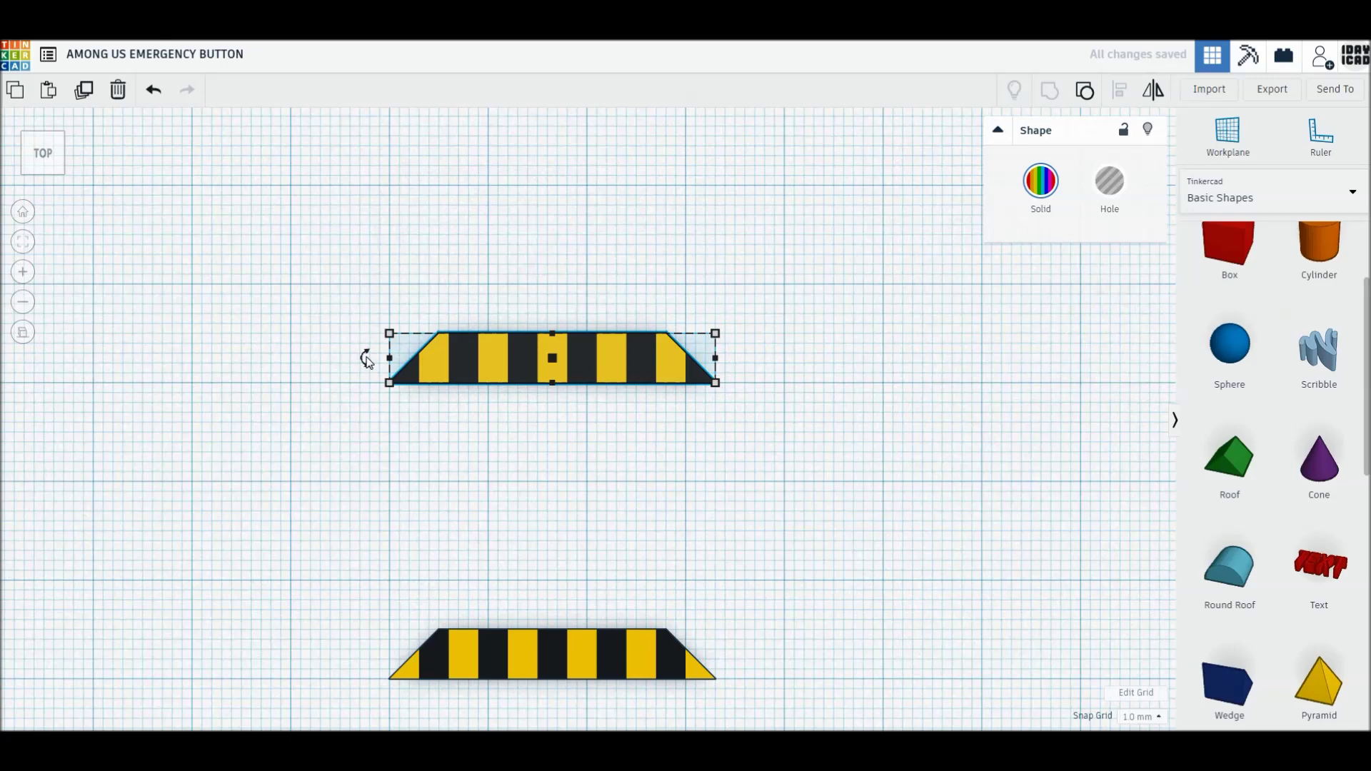
Step: Rotate the top trapezoid 90° and join it to the lower strip's right end, forming an L
left_click_drag(366, 358, 558, 440)
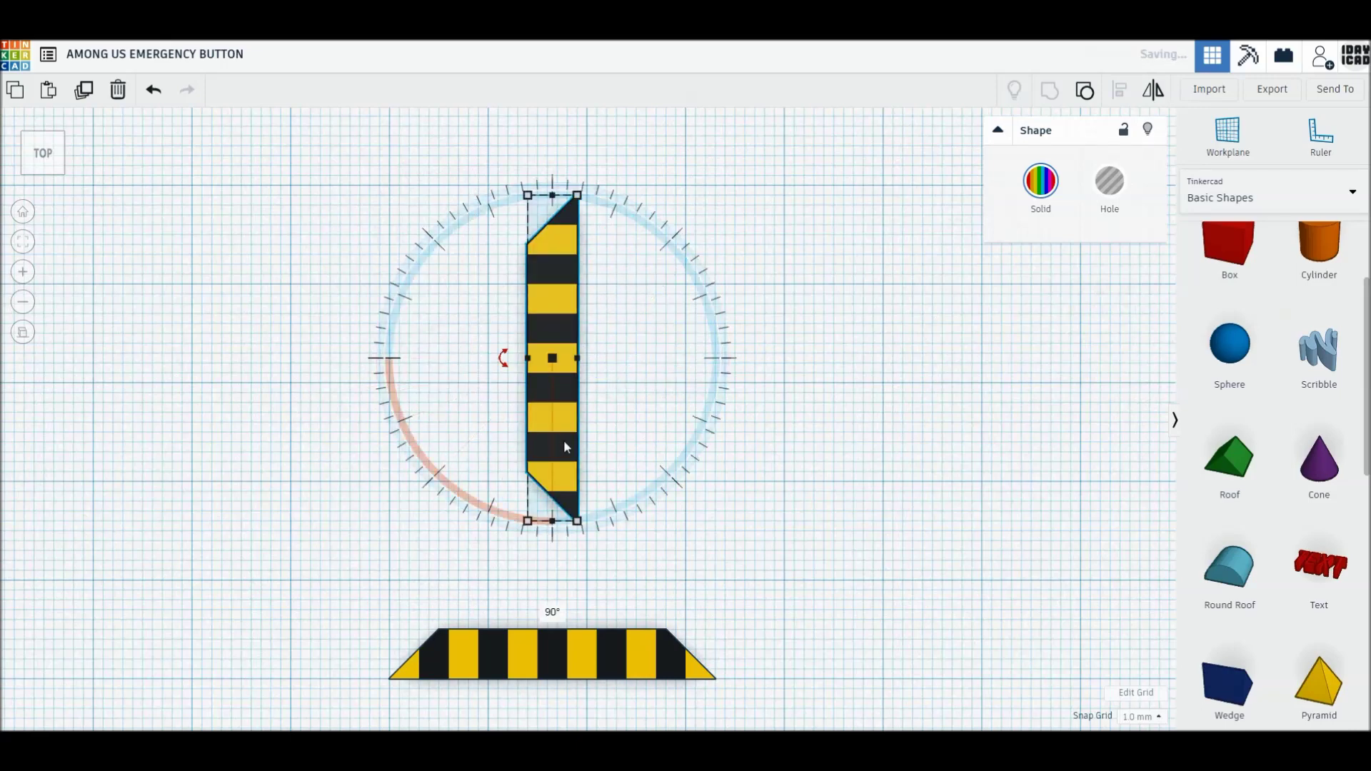
mouse_move(564, 442)
left_mouse_down()
mouse_move(706, 583)
mouse_move(681, 575)
left_mouse_up()
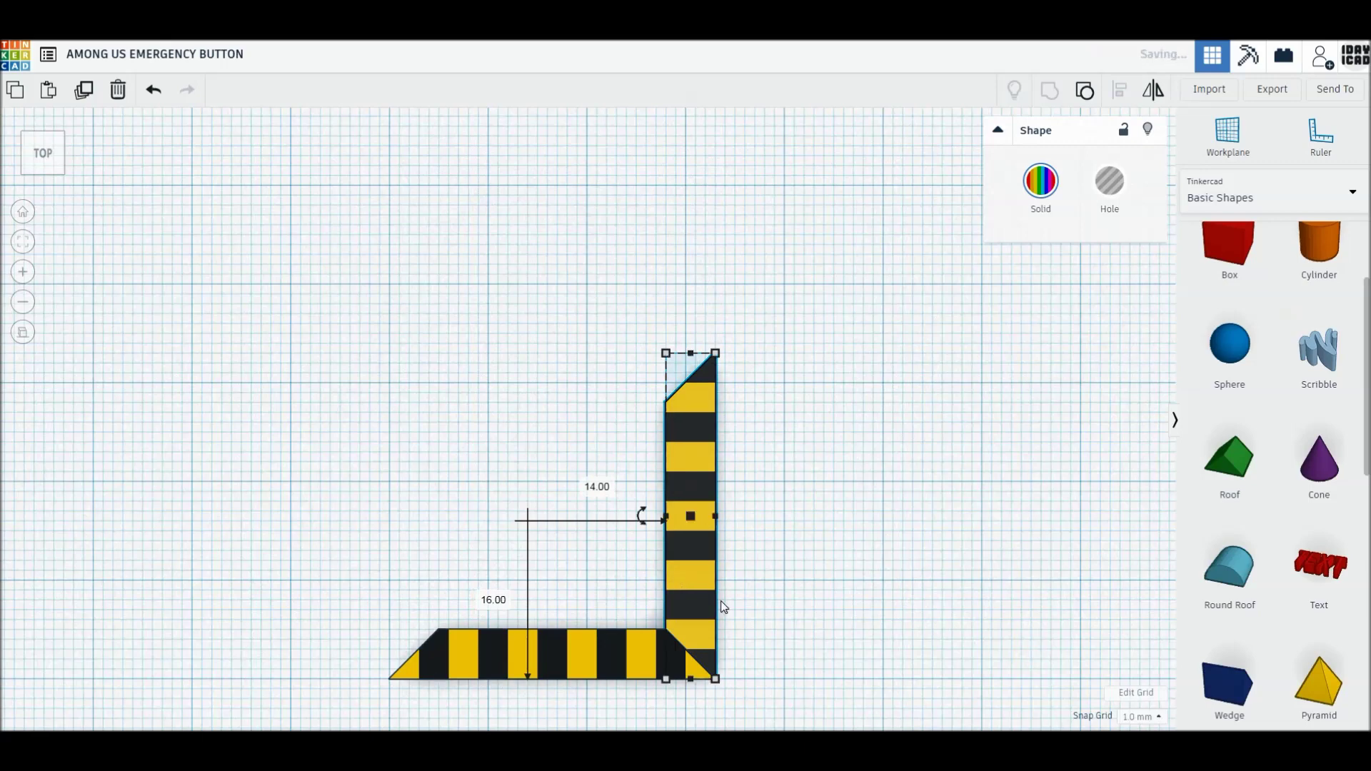
left_click(357, 329)
left_click_drag(719, 657, 783, 707)
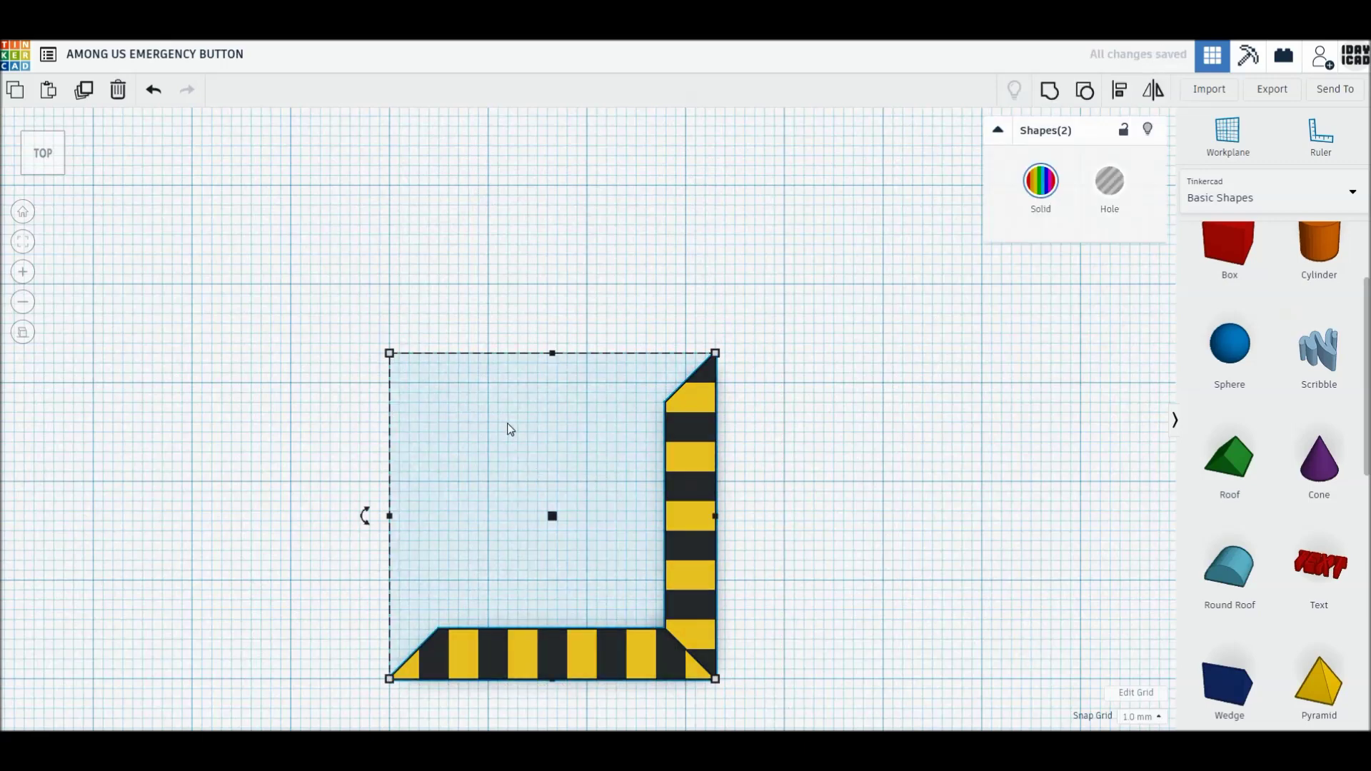
middle_click_drag(551, 357, 550, 253)
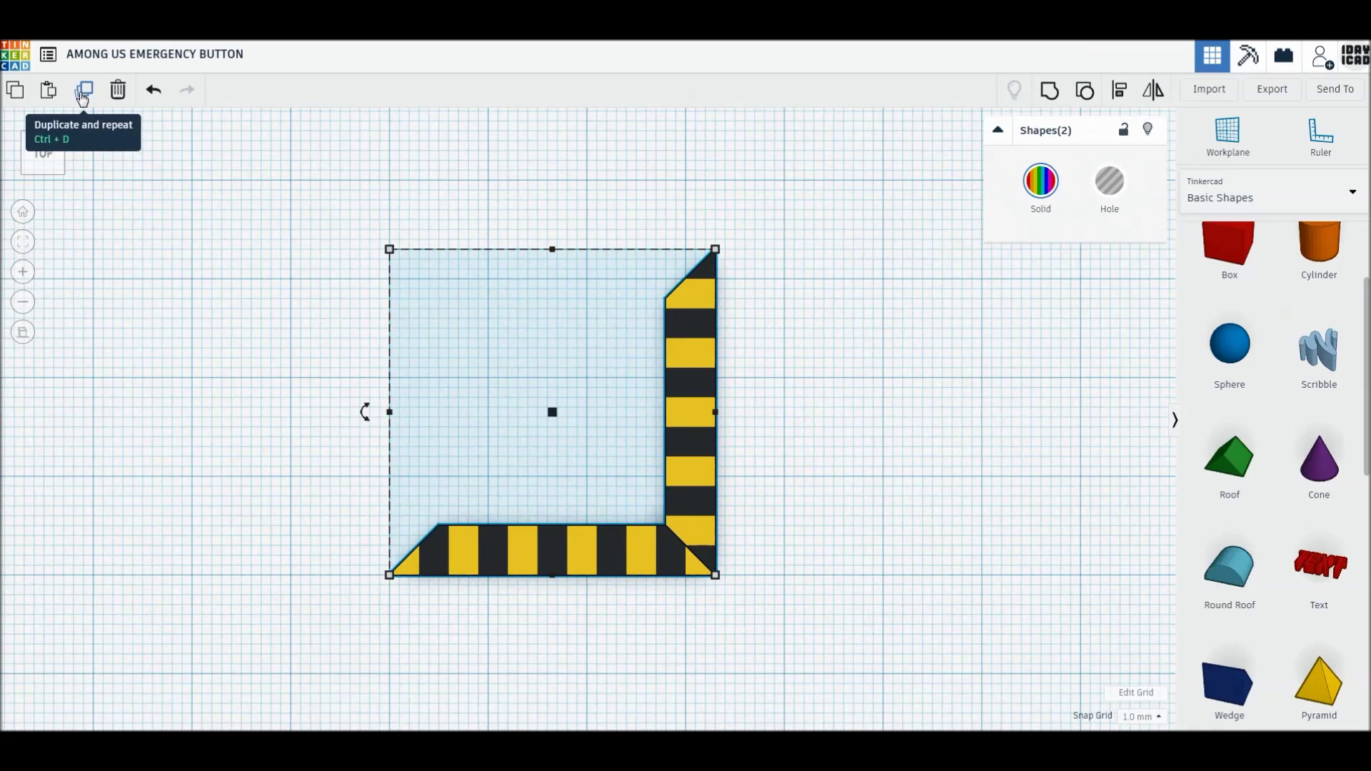
Step: Duplicate the L pair, rotate the copy 180° to close the square, and group all four
left_click(82, 98)
left_click_drag(364, 413, 704, 471)
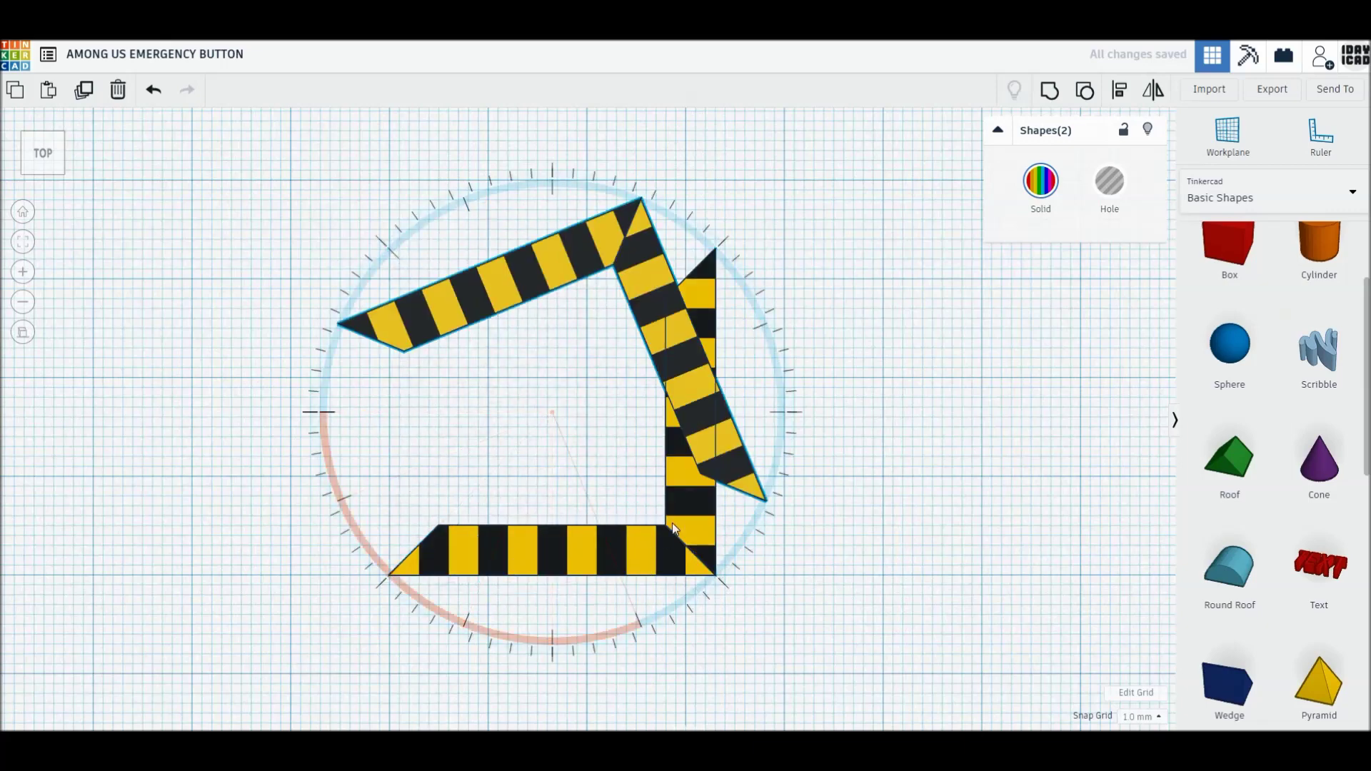
left_click_drag(704, 434, 703, 428)
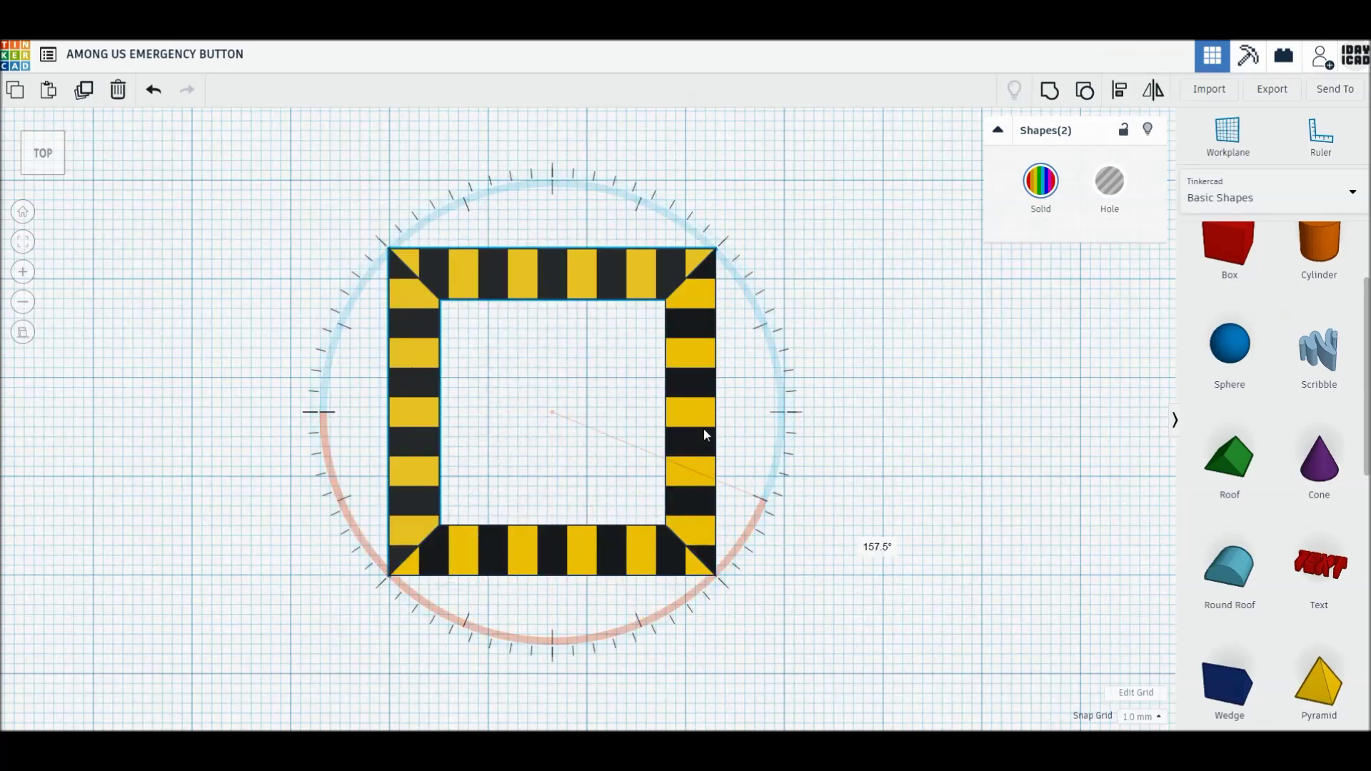
left_click(286, 209)
mouse_move(270, 176)
left_mouse_down()
mouse_move(883, 635)
mouse_move(866, 617)
left_mouse_up()
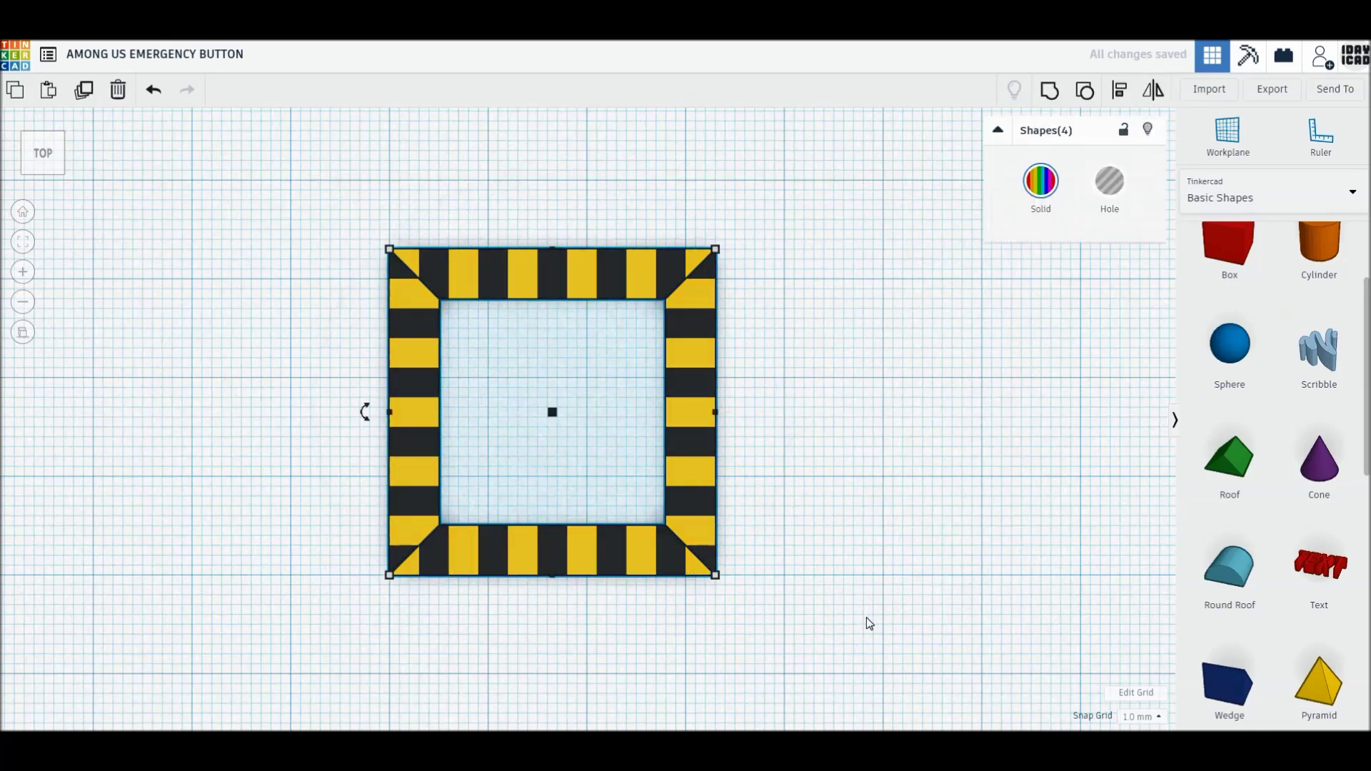
left_click(1052, 94)
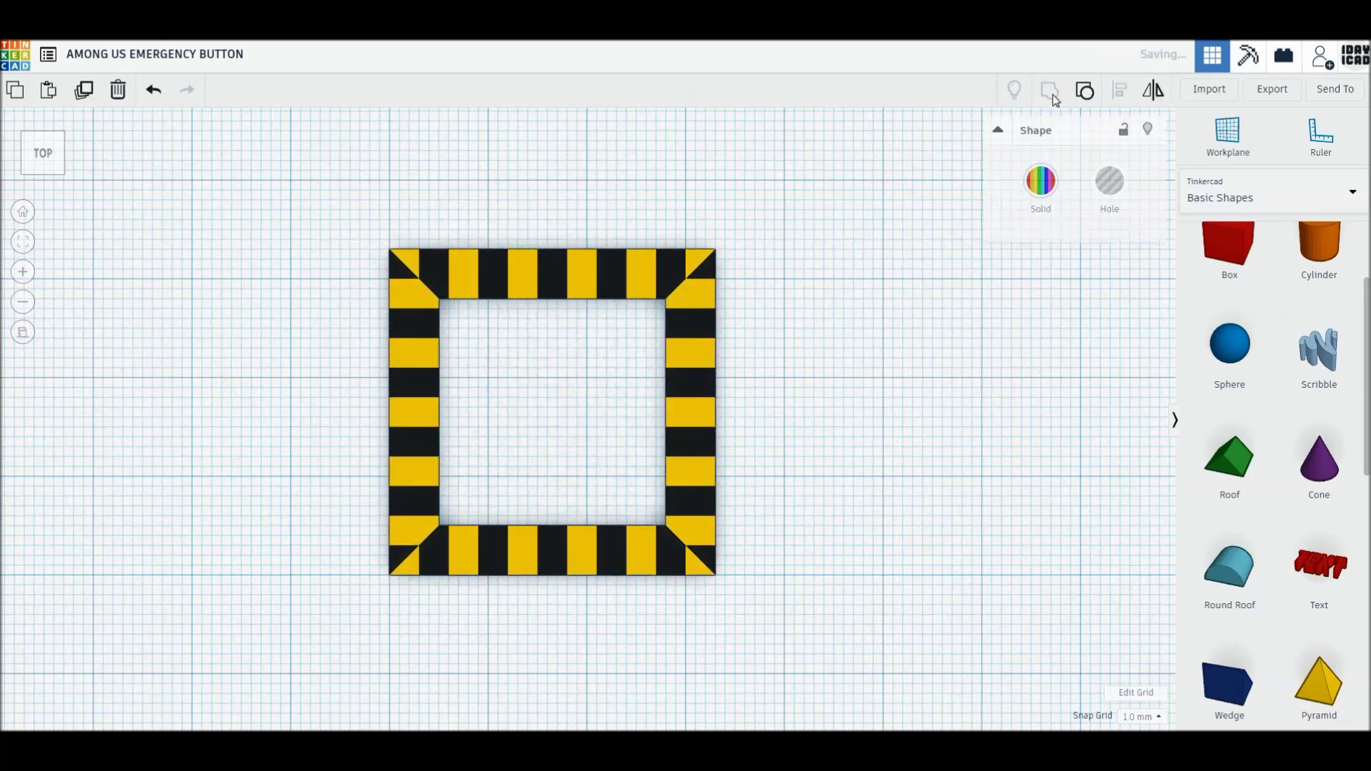
Step: Fill the frame opening with a light-blue 23 × 23 mm box, 1 mm high
left_click(1235, 250)
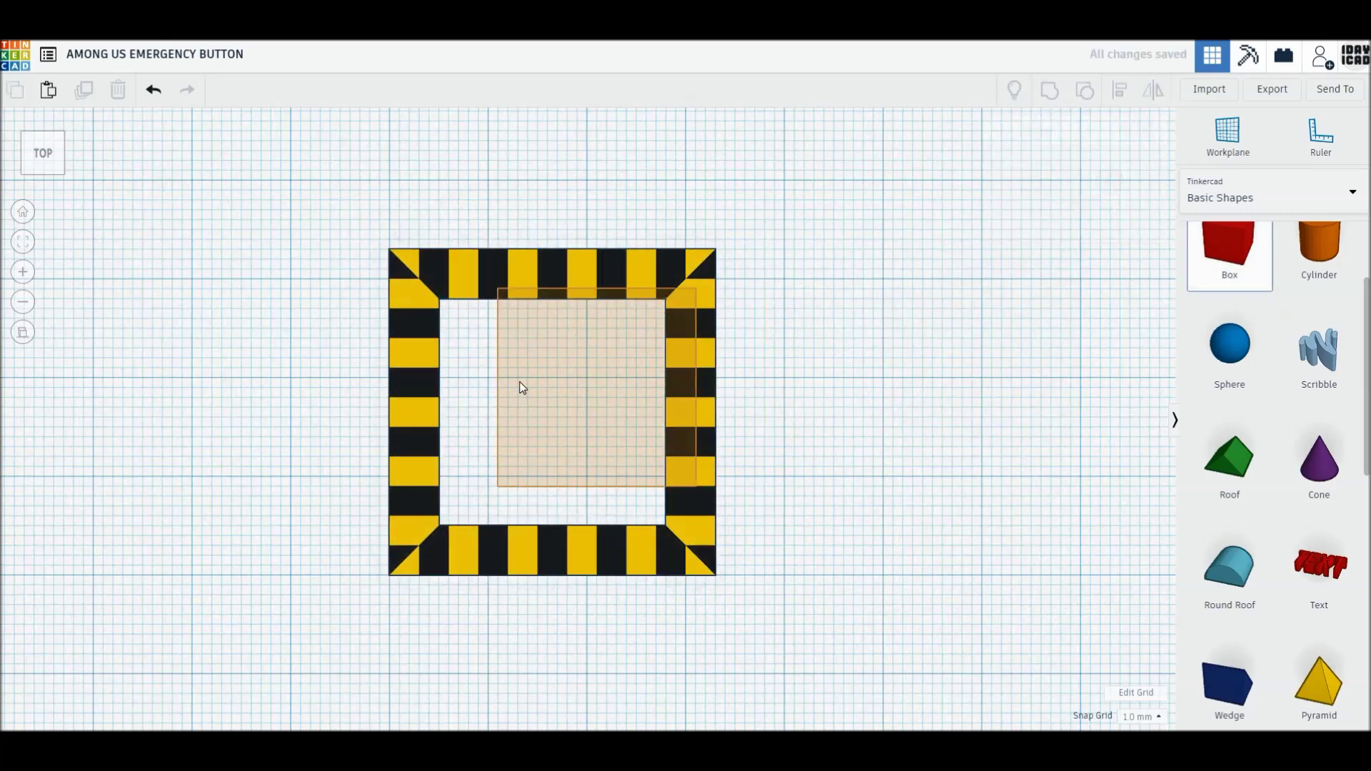
left_click(539, 401)
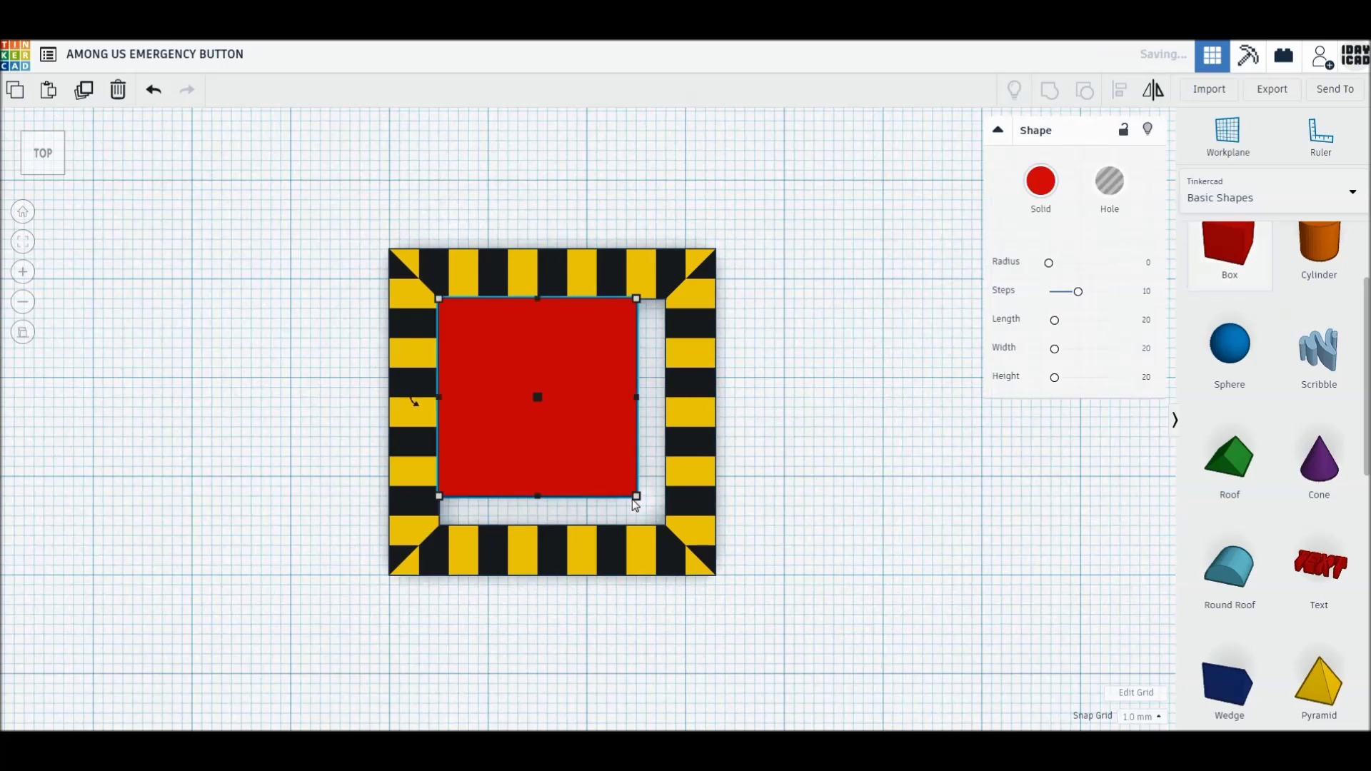
left_click_drag(636, 497, 666, 524)
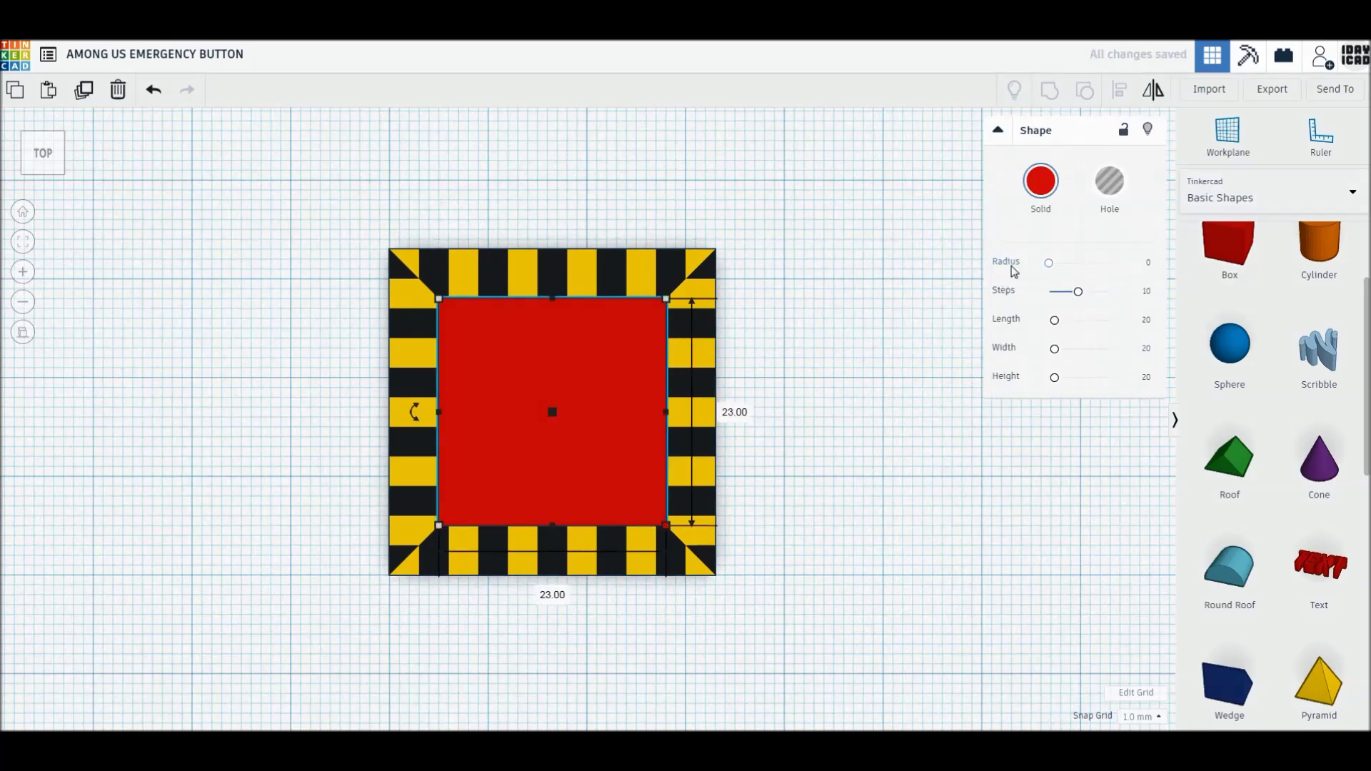
left_click(1040, 180)
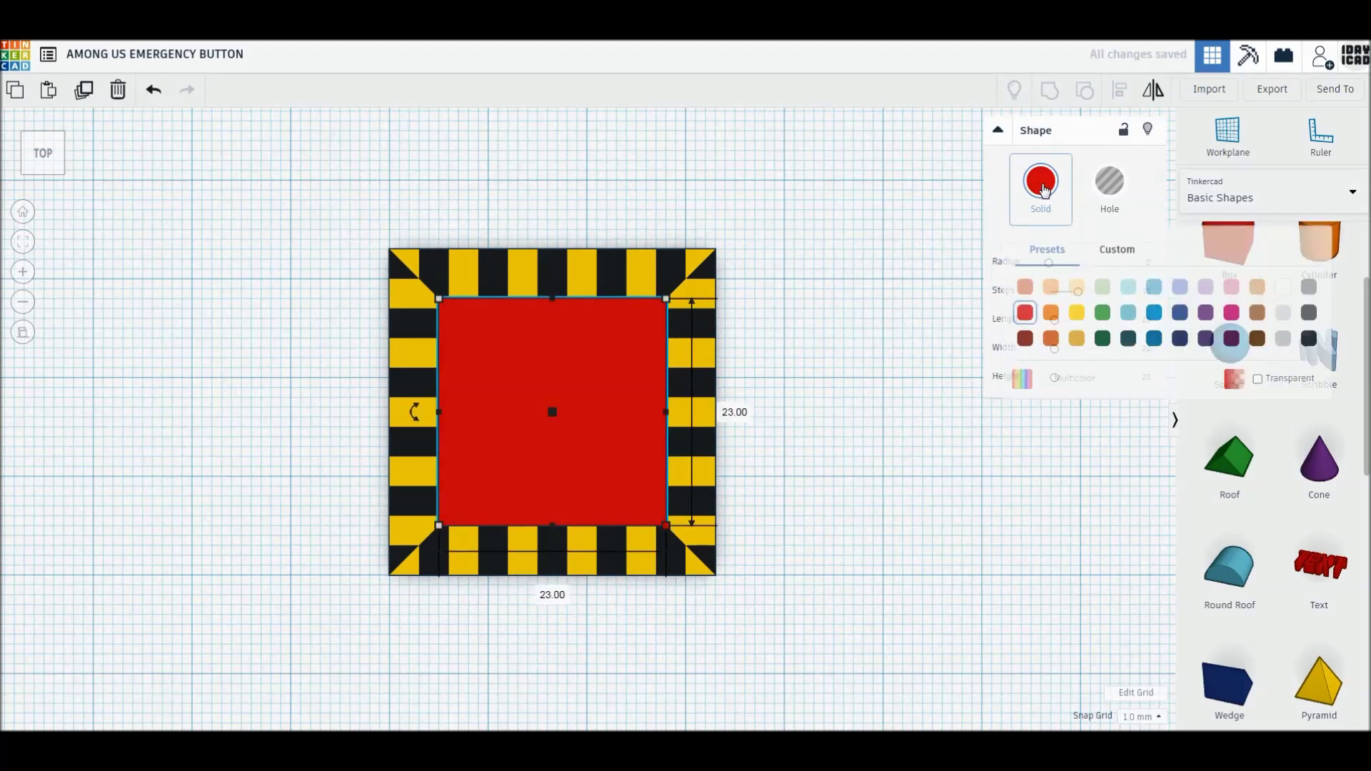
left_click(1128, 287)
right_click_drag(799, 422, 796, 367)
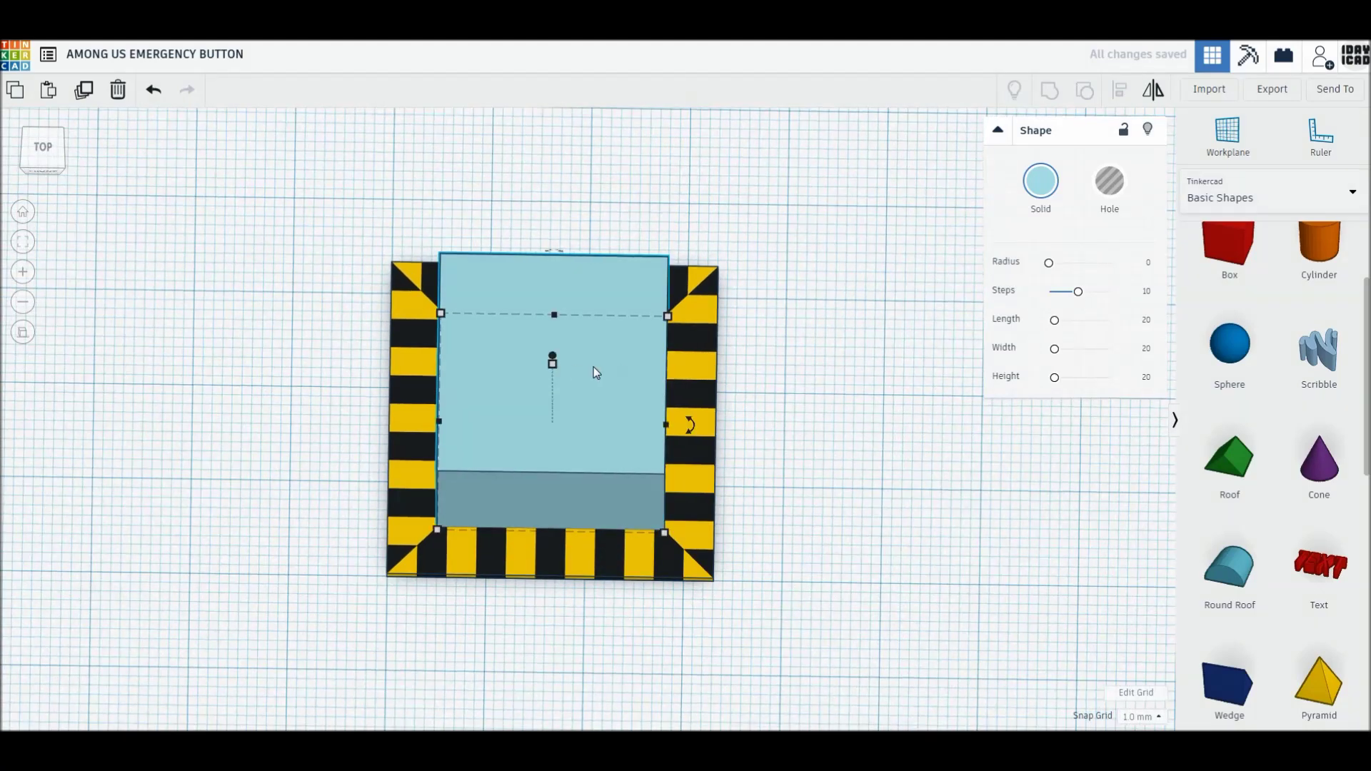
left_click(633, 395)
type("1")
key("Return")
left_click(891, 451)
left_click(1319, 250)
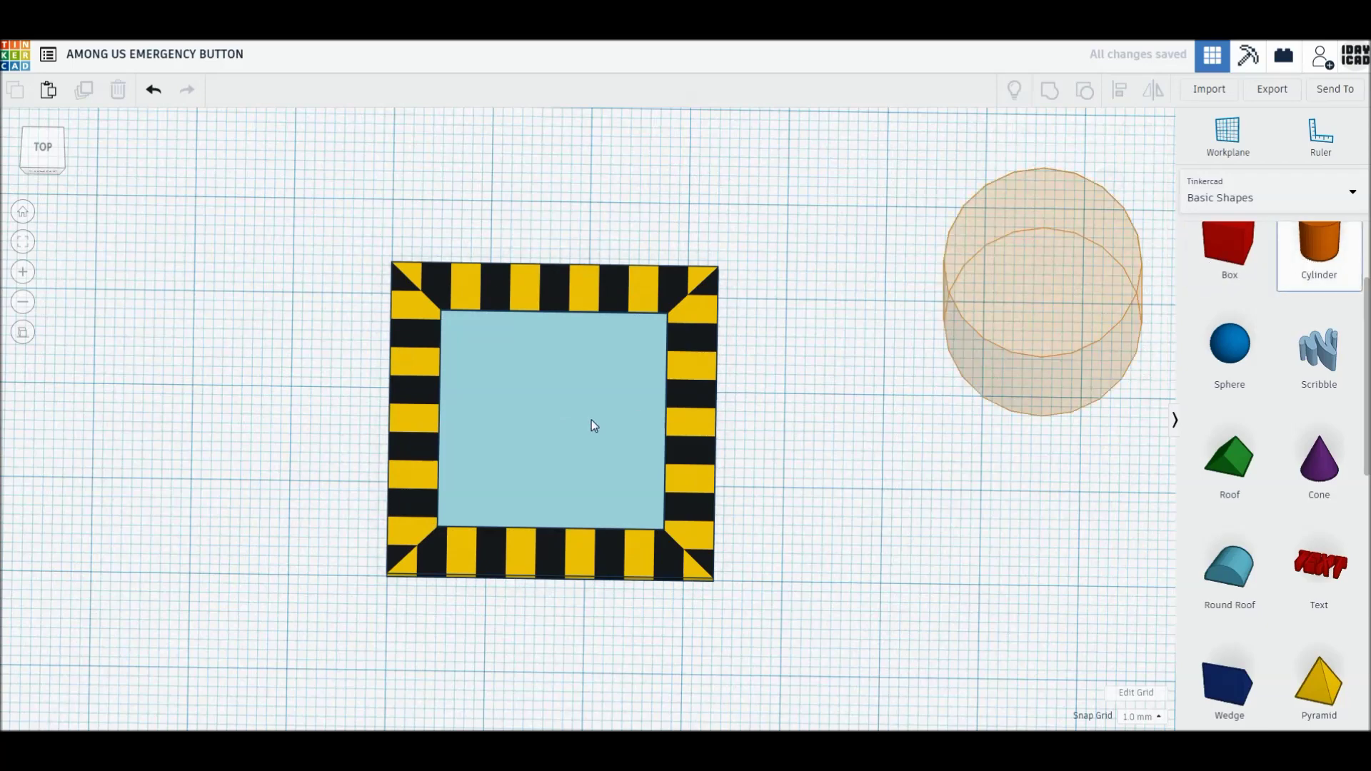
Step: Place a red 64-sided cylinder, 8 mm tall, on the blue square
left_click(580, 421)
left_click_drag(1058, 264, 1172, 271)
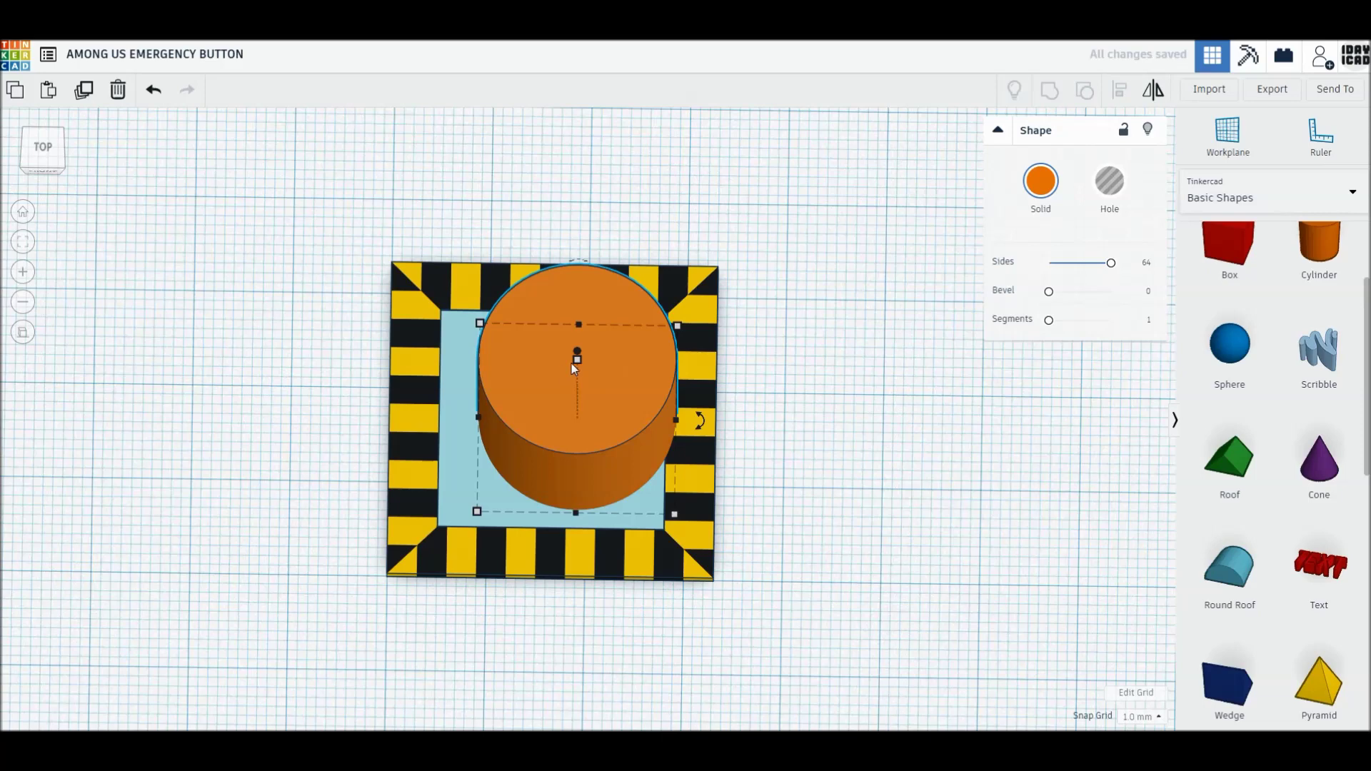
left_click(647, 391)
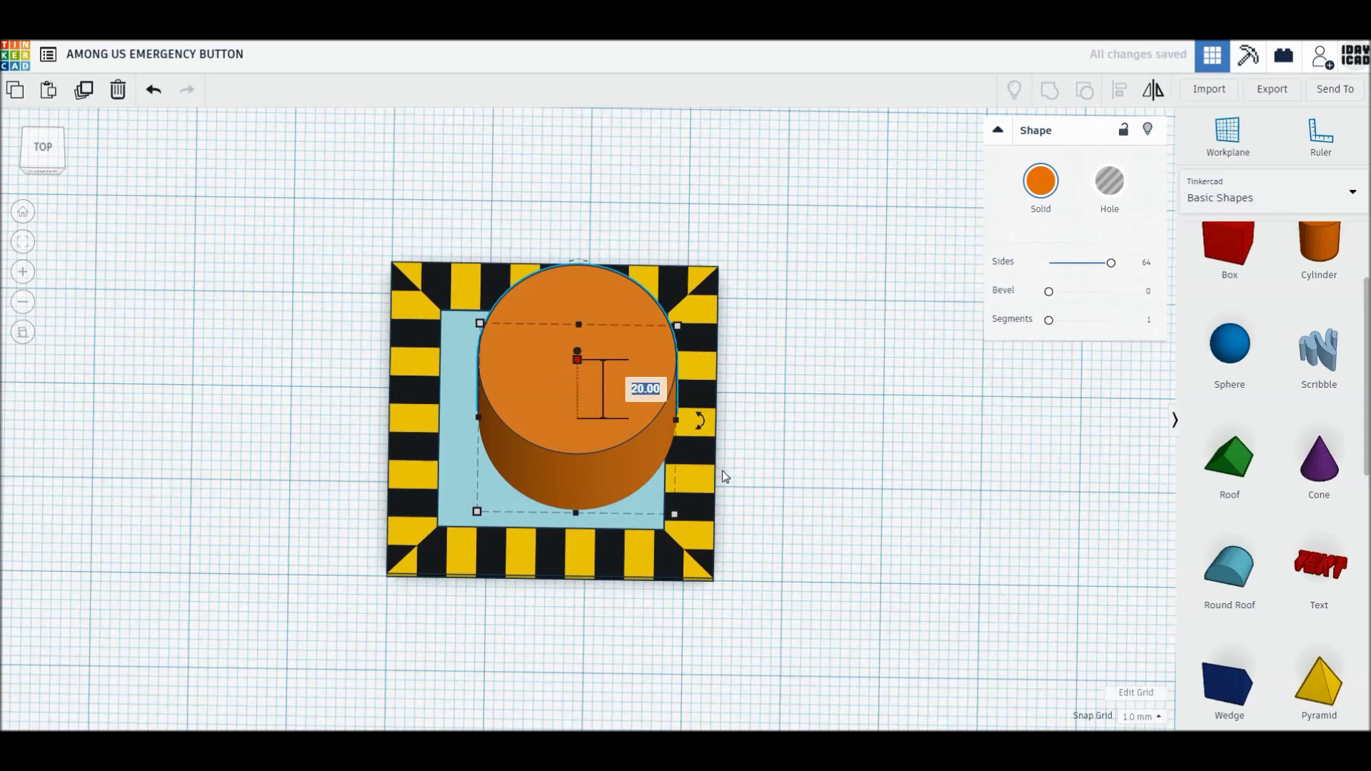
type("8")
key("Return")
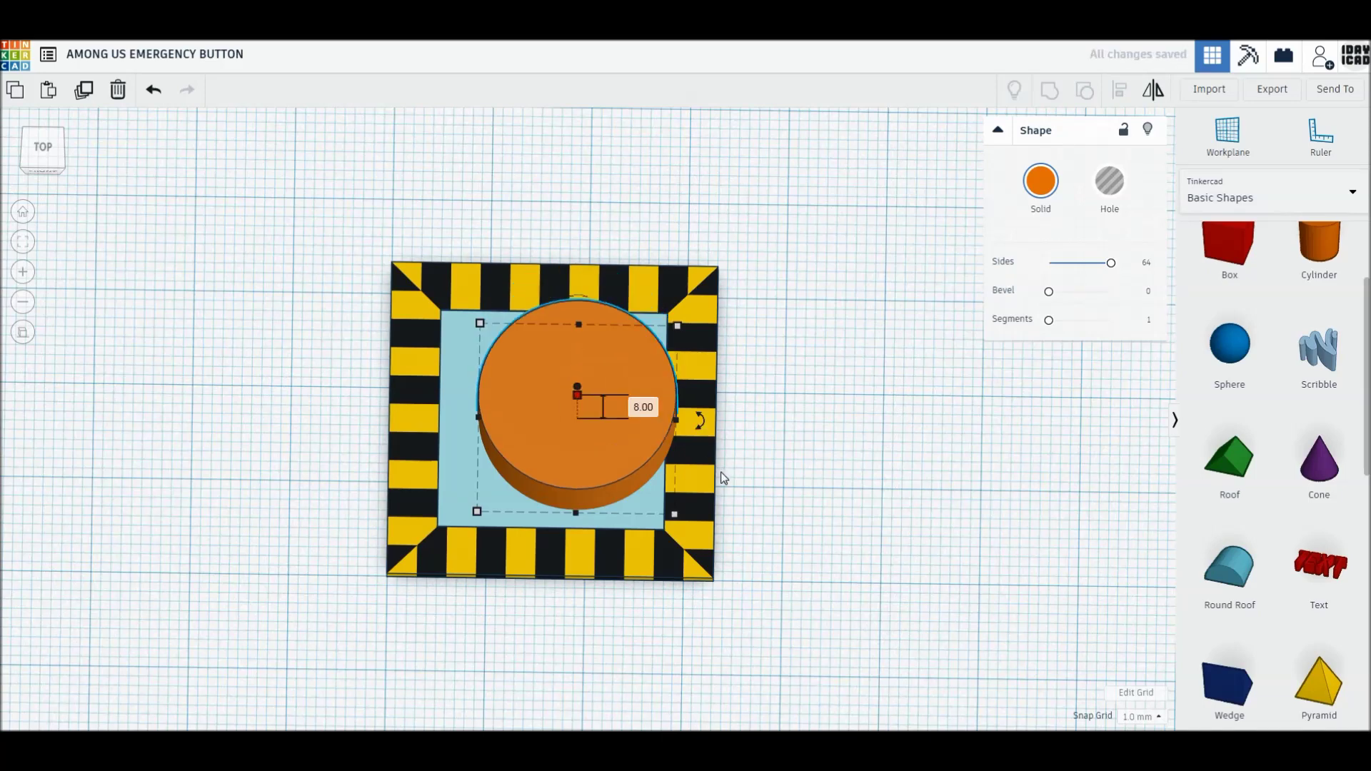
left_click(1035, 195)
left_click(1024, 313)
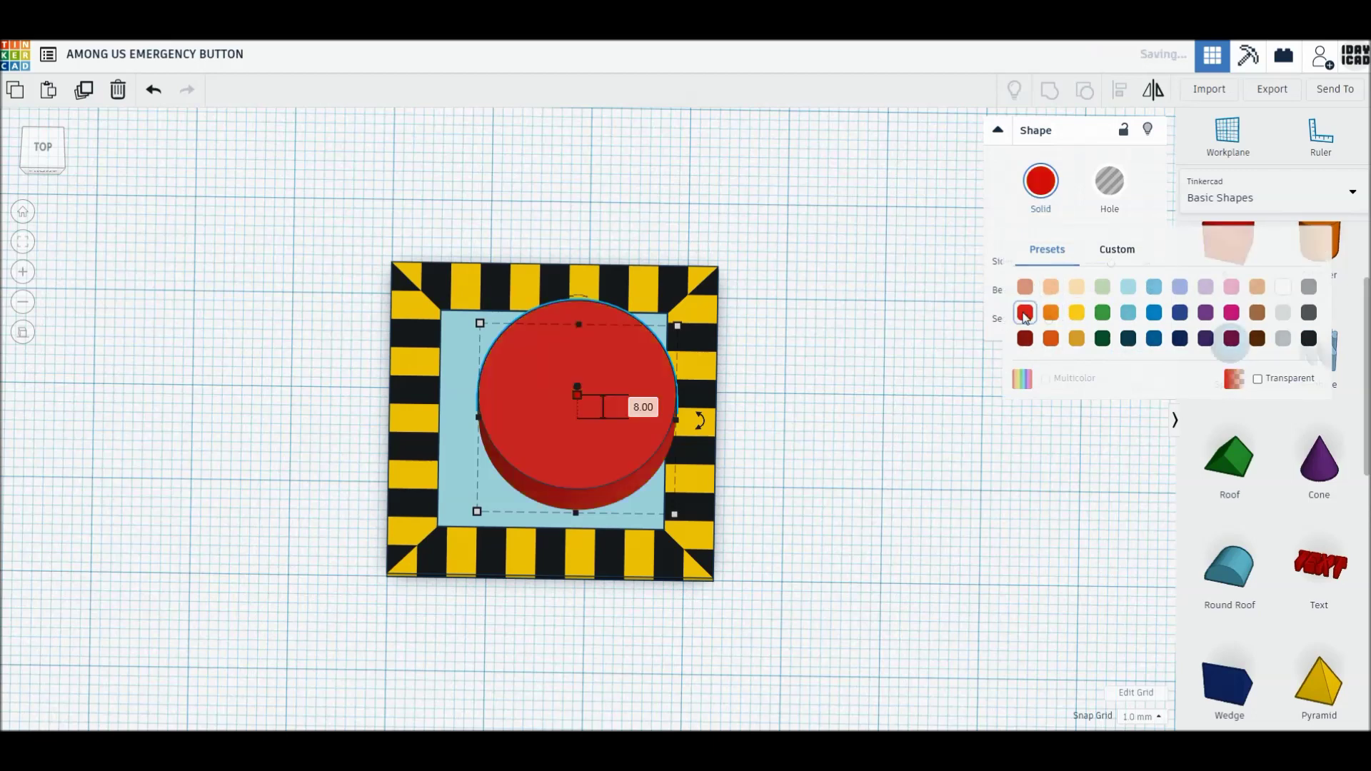
Step: Centre the cylinder at 19 × 19 mm and group it with the frame and square
left_click(41, 147)
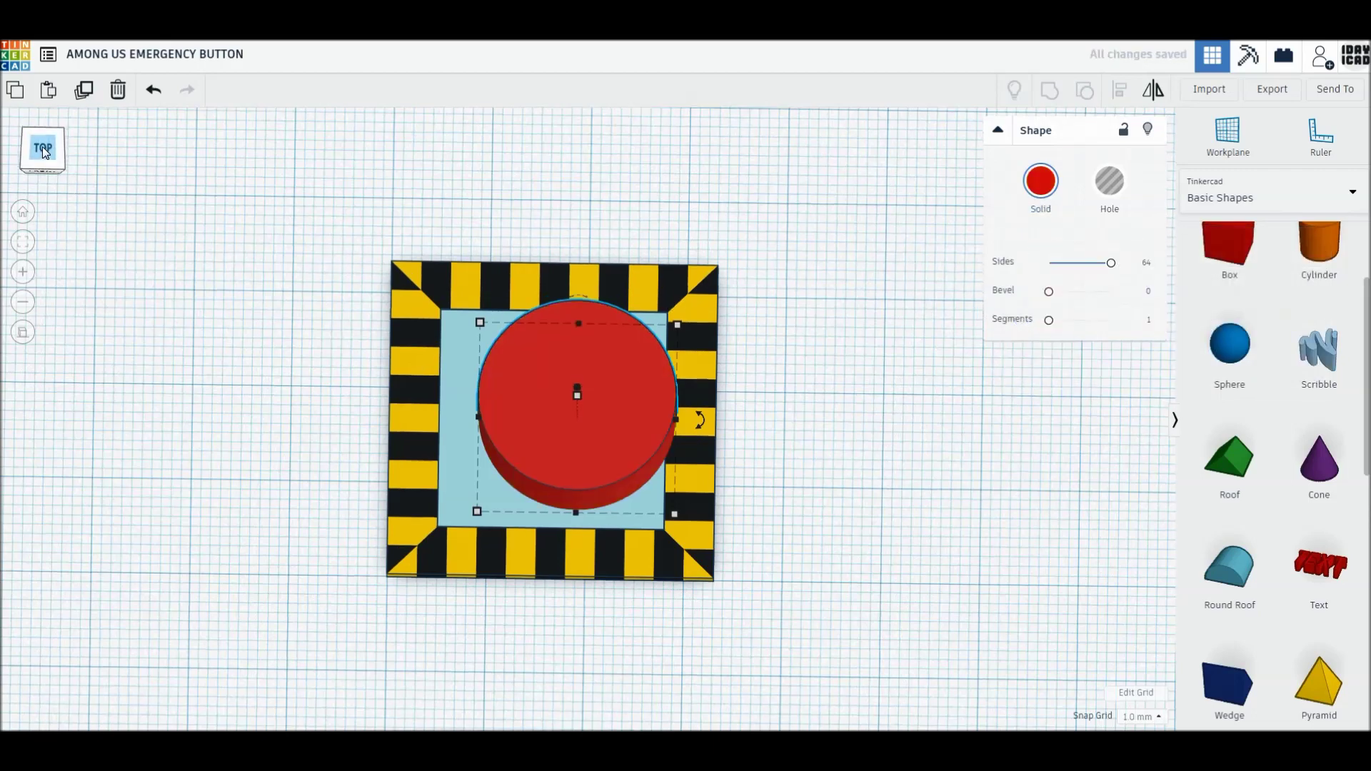
left_click_drag(620, 407, 601, 412)
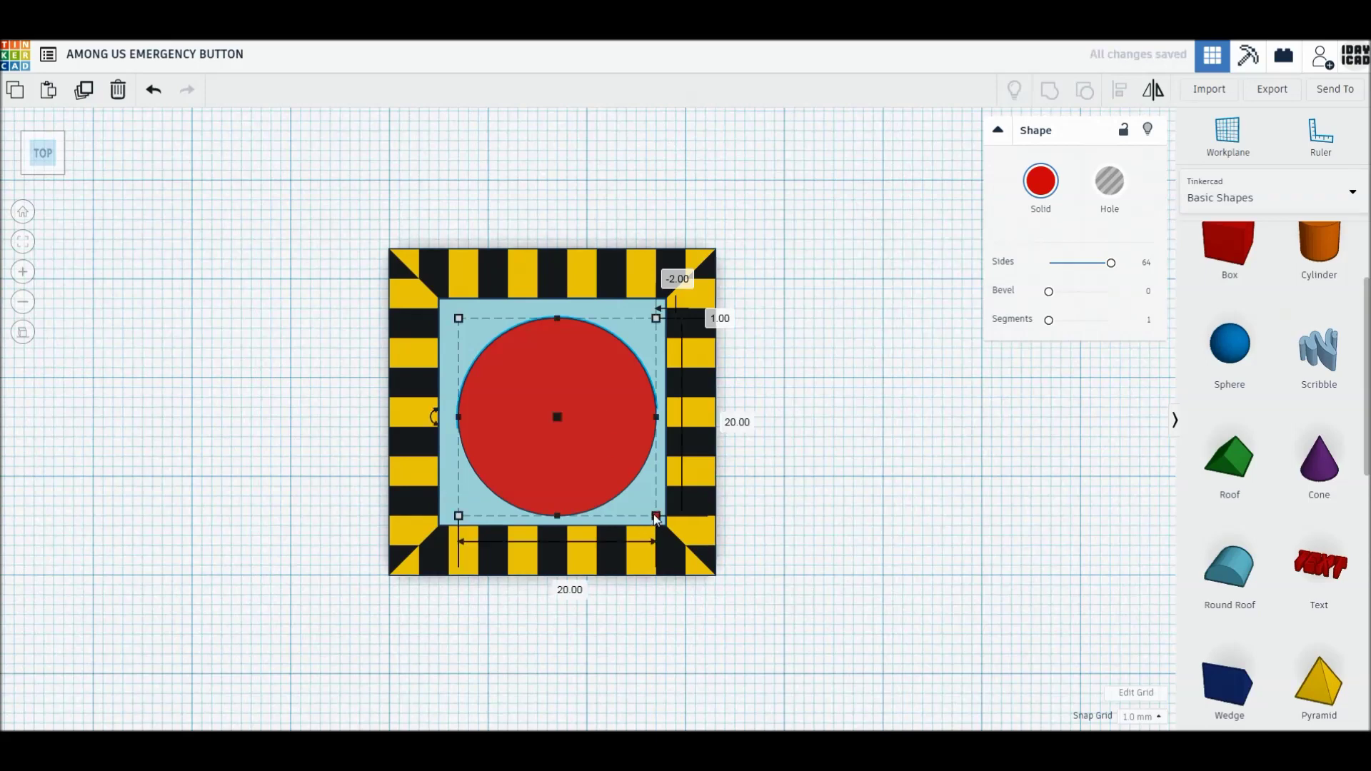
left_click_drag(656, 515, 647, 507)
left_click(846, 507)
mouse_move(845, 507)
right_mouse_down()
mouse_move(793, 454)
mouse_move(793, 406)
right_mouse_up()
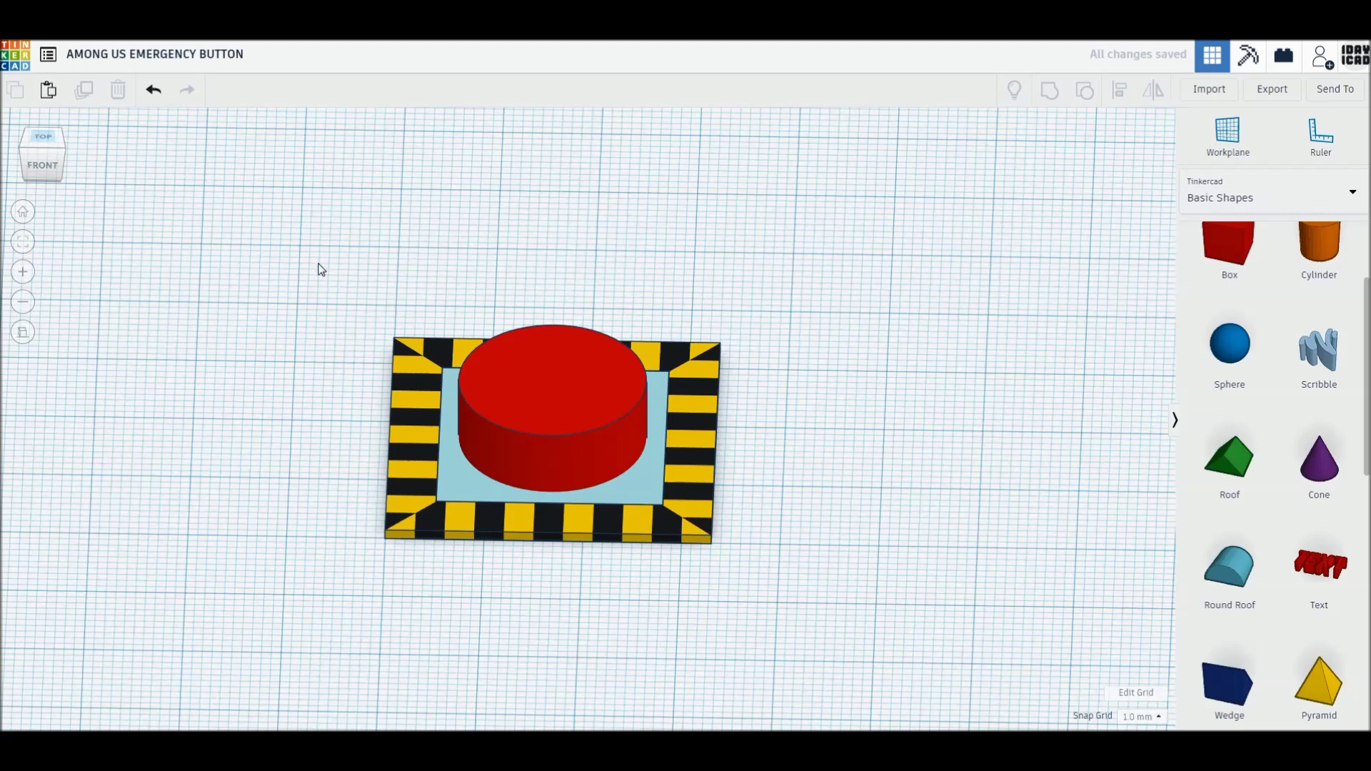
left_click_drag(323, 266, 783, 593)
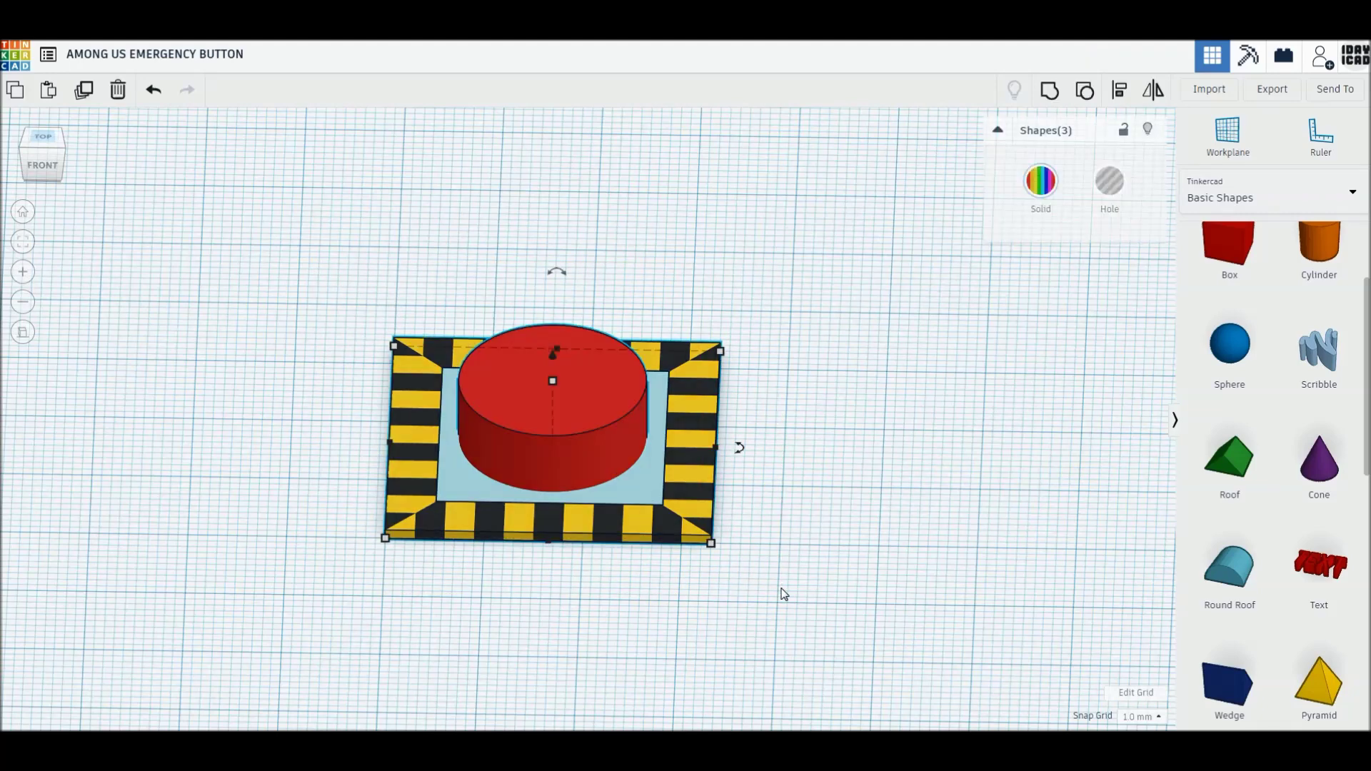
left_click(1048, 100)
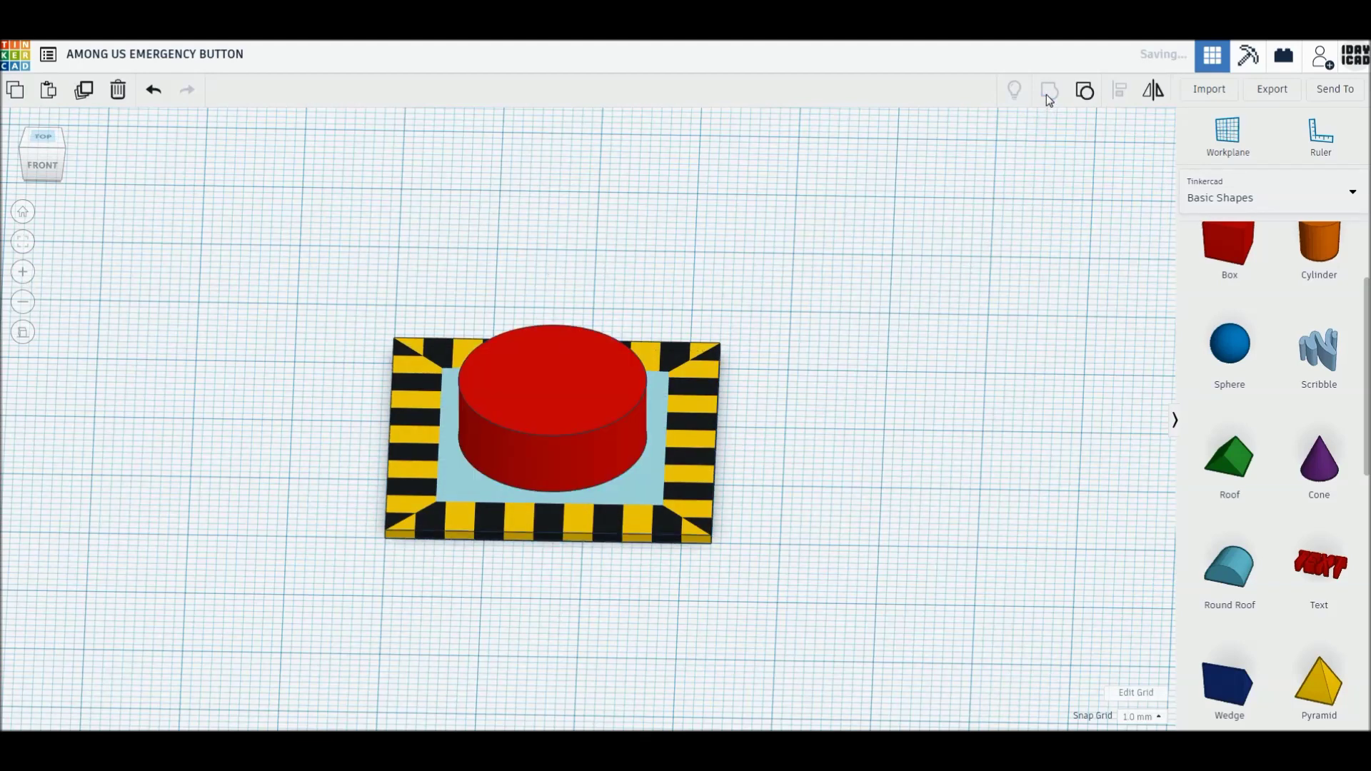
scroll(1242, 336, "up", 3)
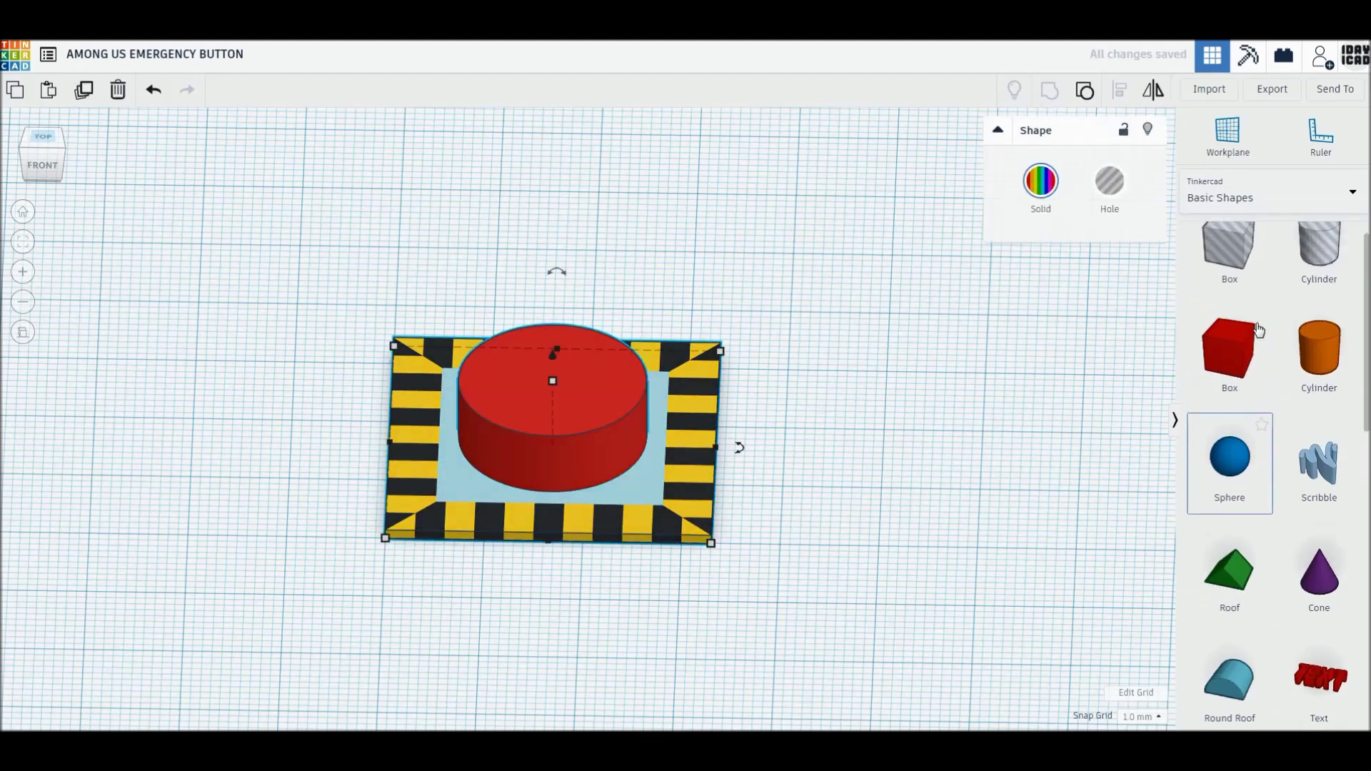
Step: Add a new box beside the button and make it transparent white
left_click(946, 463)
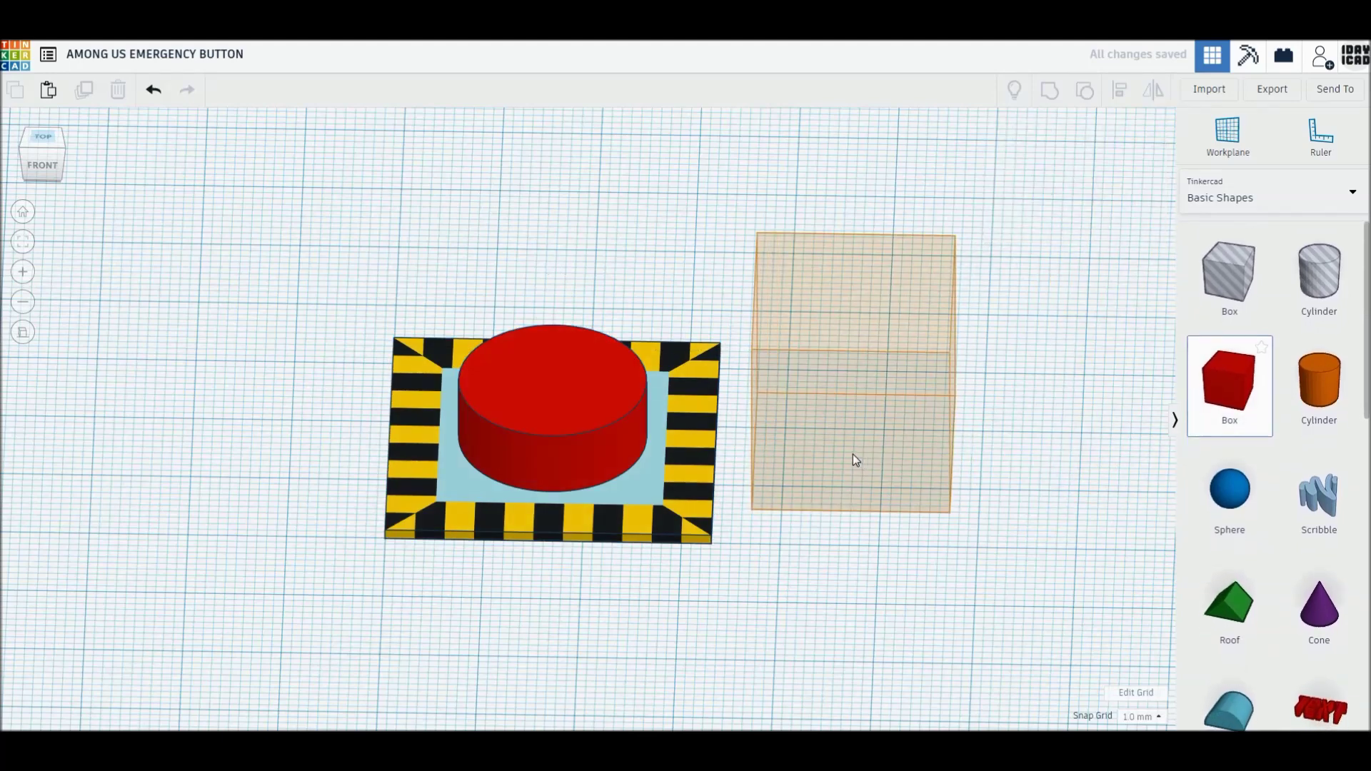
left_click(852, 454)
left_click(1040, 182)
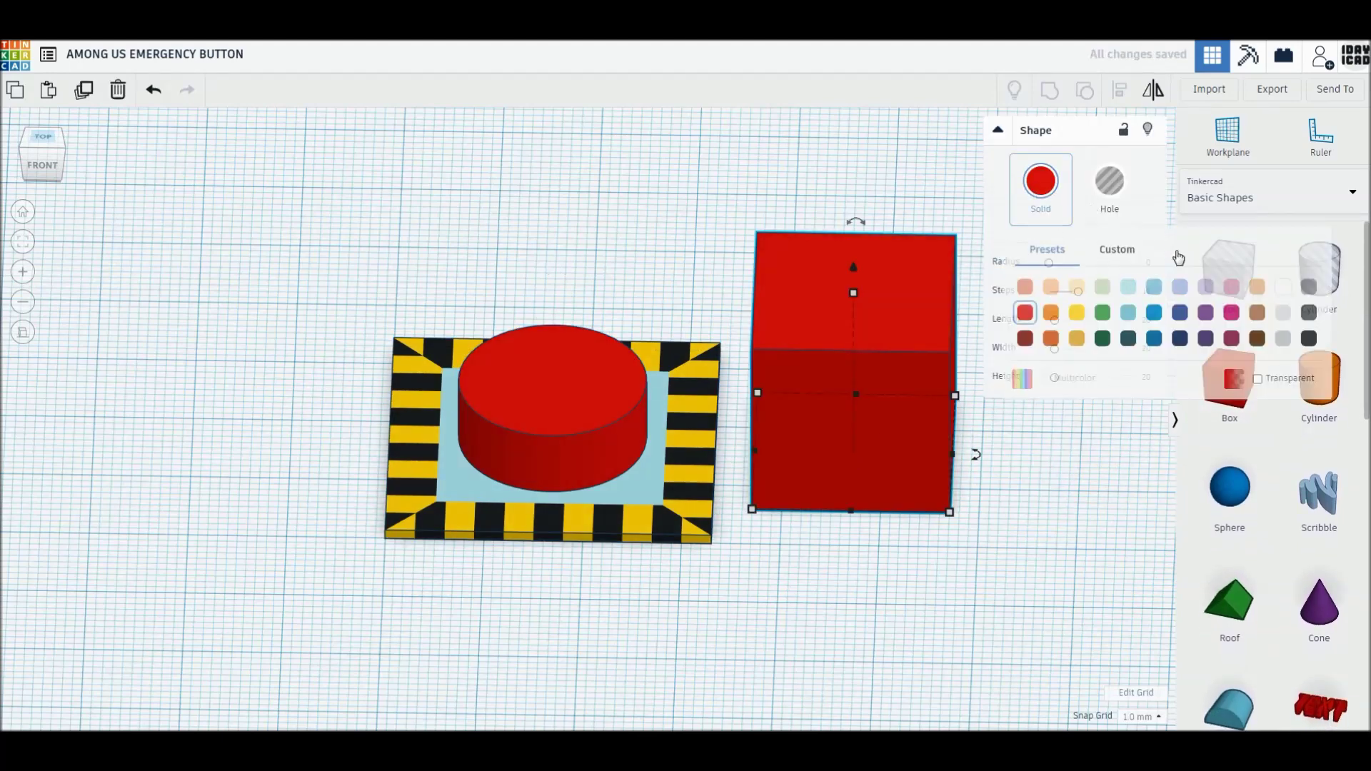
left_click(1284, 289)
left_click(1040, 187)
left_click(1258, 380)
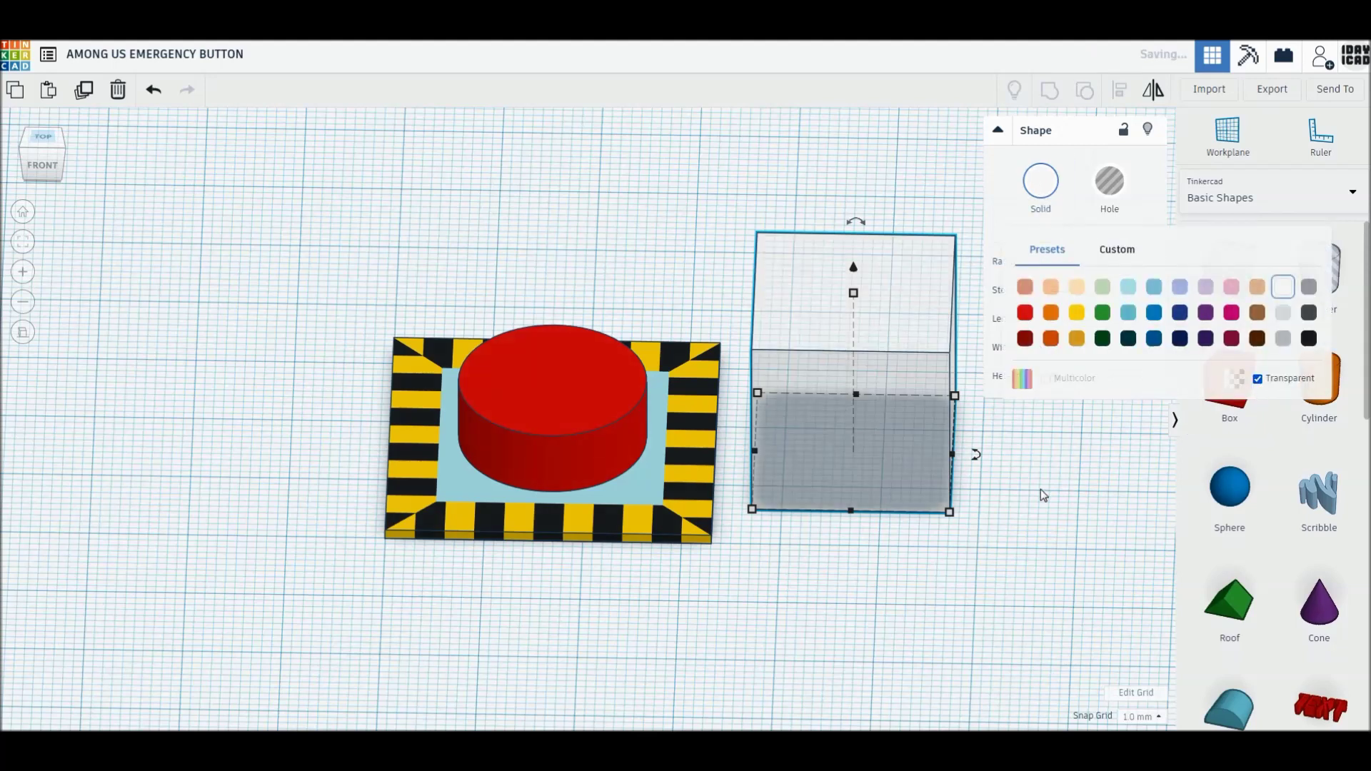
left_click(1040, 490)
Step: Set the transparent box's height to 10 mm
left_click(855, 322)
left_click(854, 292)
type("10")
key("Return")
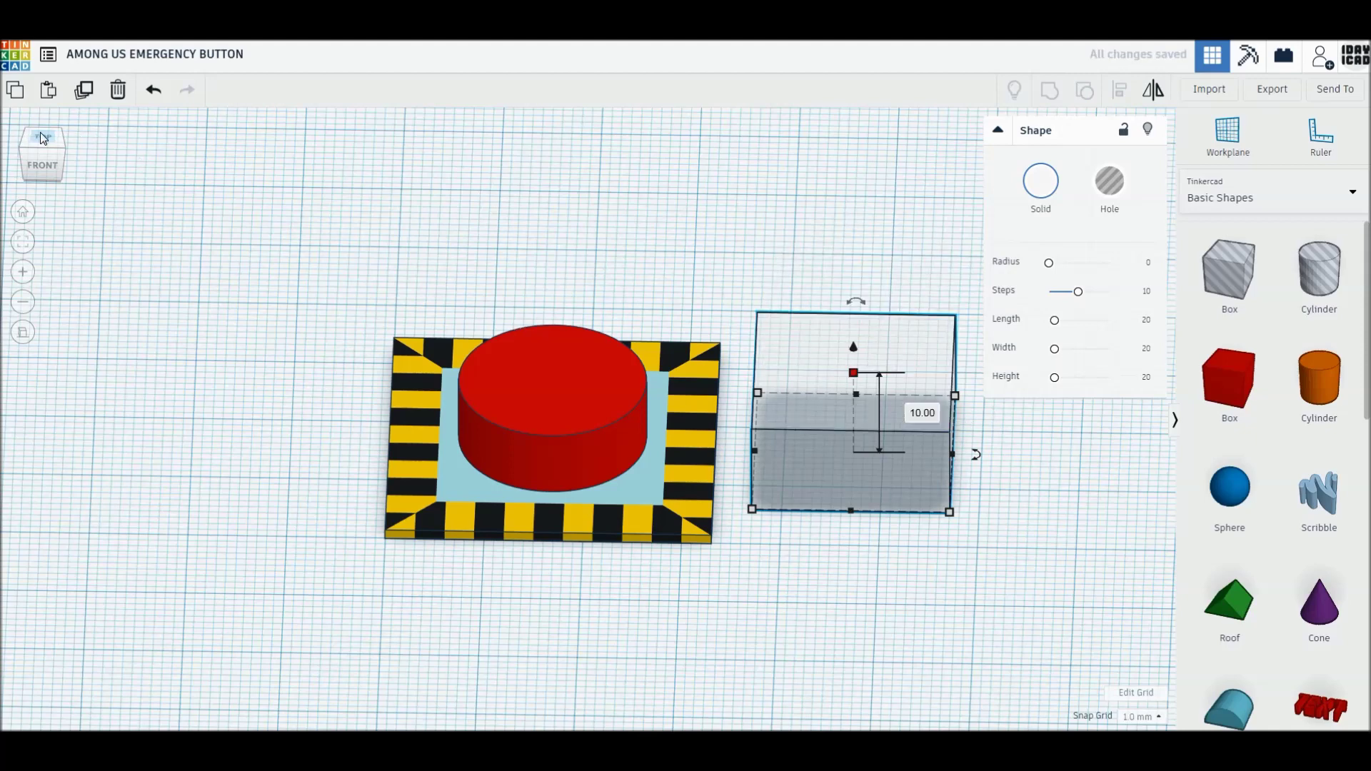
Step: In Top view, move the box over the red button and enlarge it to fill the frame
left_click(43, 137)
left_click_drag(815, 363, 503, 349)
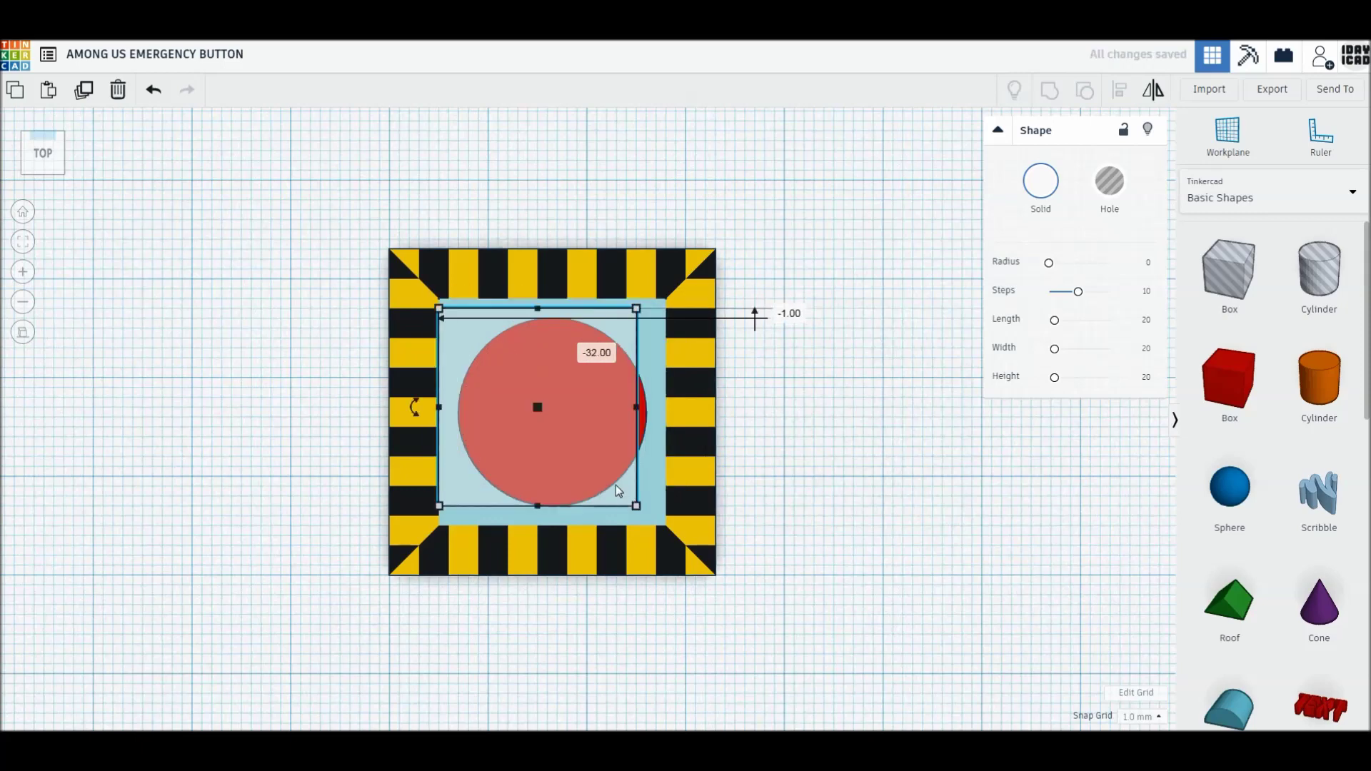
left_click_drag(637, 505, 662, 524)
left_click(770, 513)
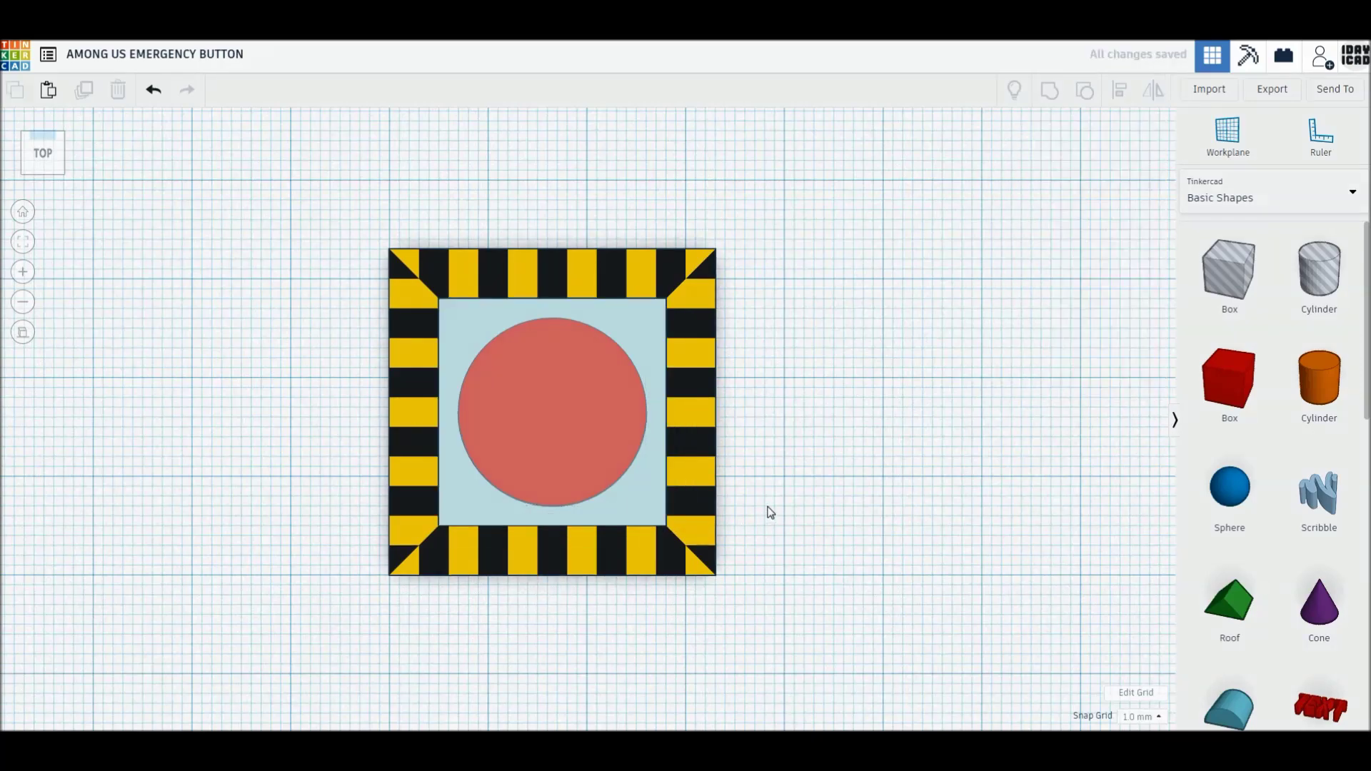
Step: Tilt the view to check the box's depth, then return to the perspective Home view
right_click_drag(630, 496, 627, 345)
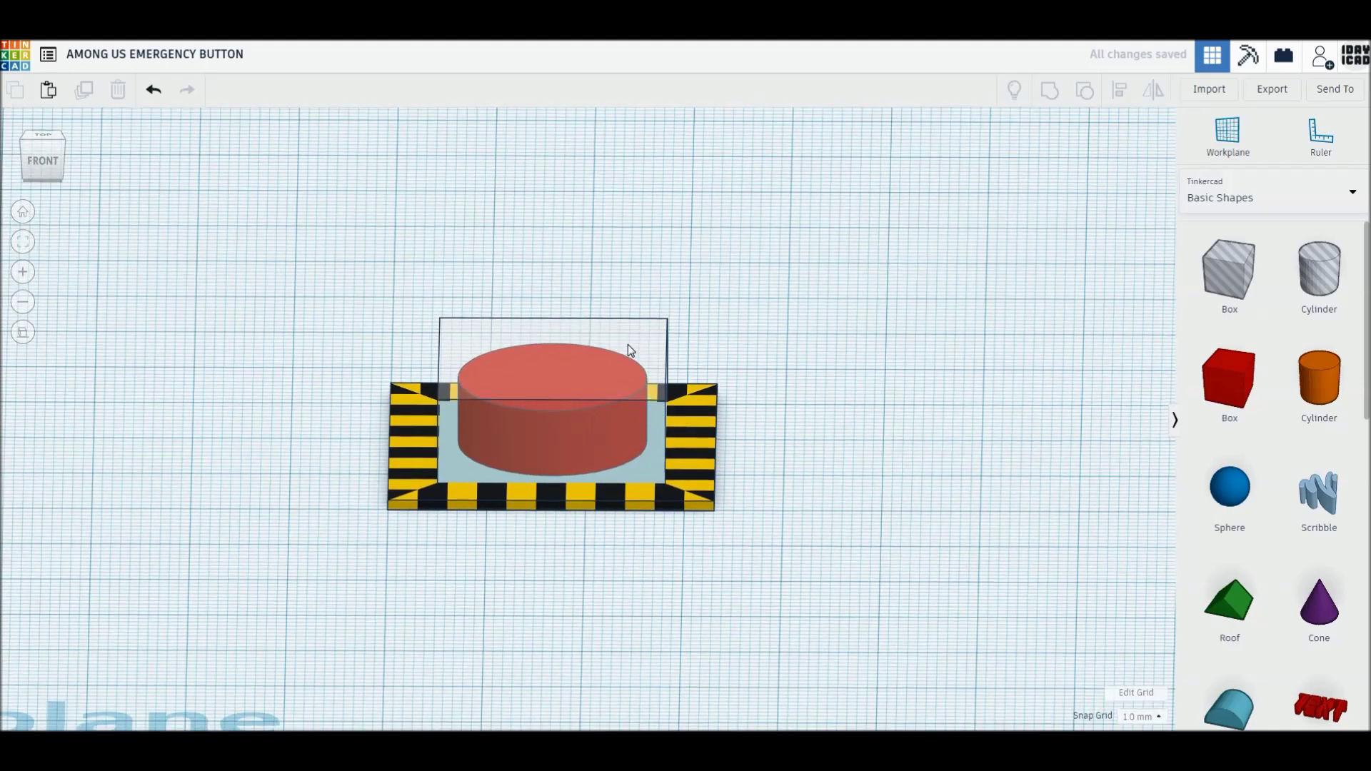
left_click(623, 341)
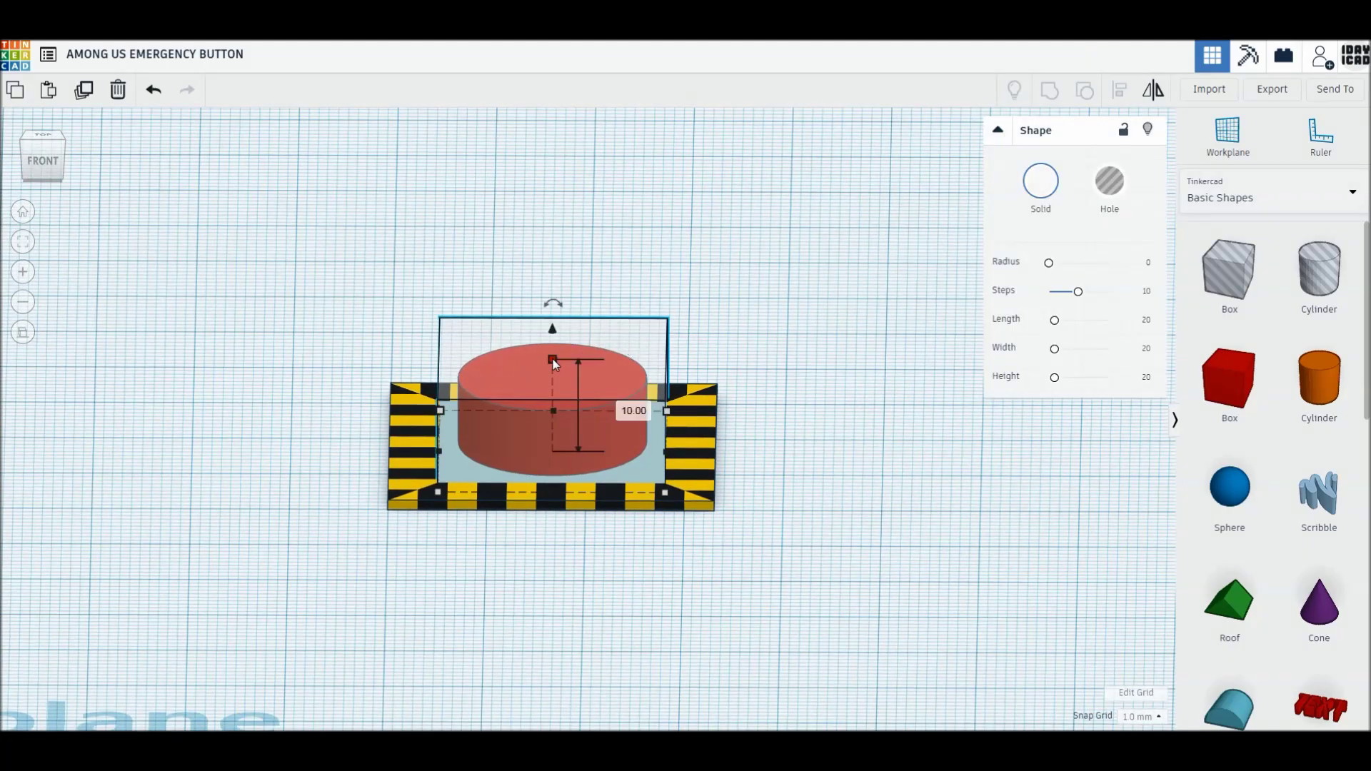
left_click(246, 329)
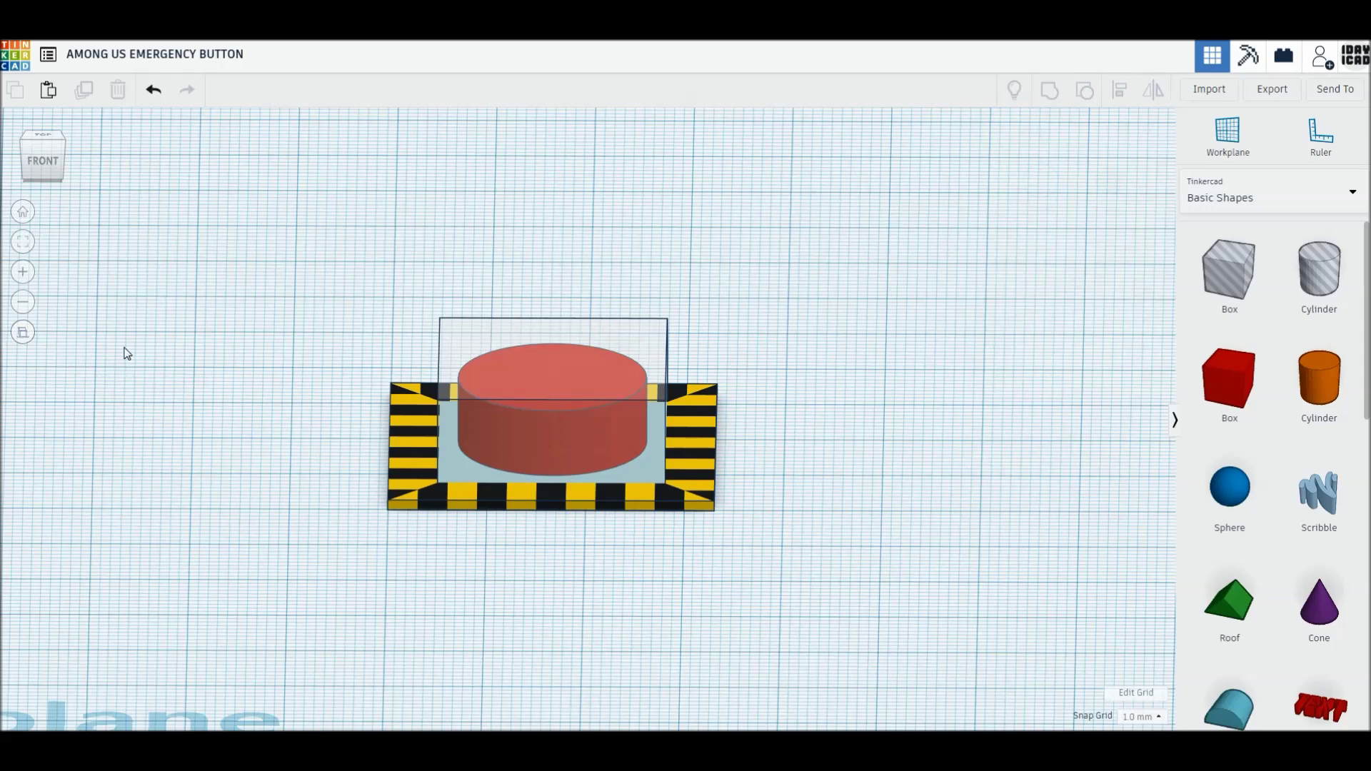
left_click(23, 332)
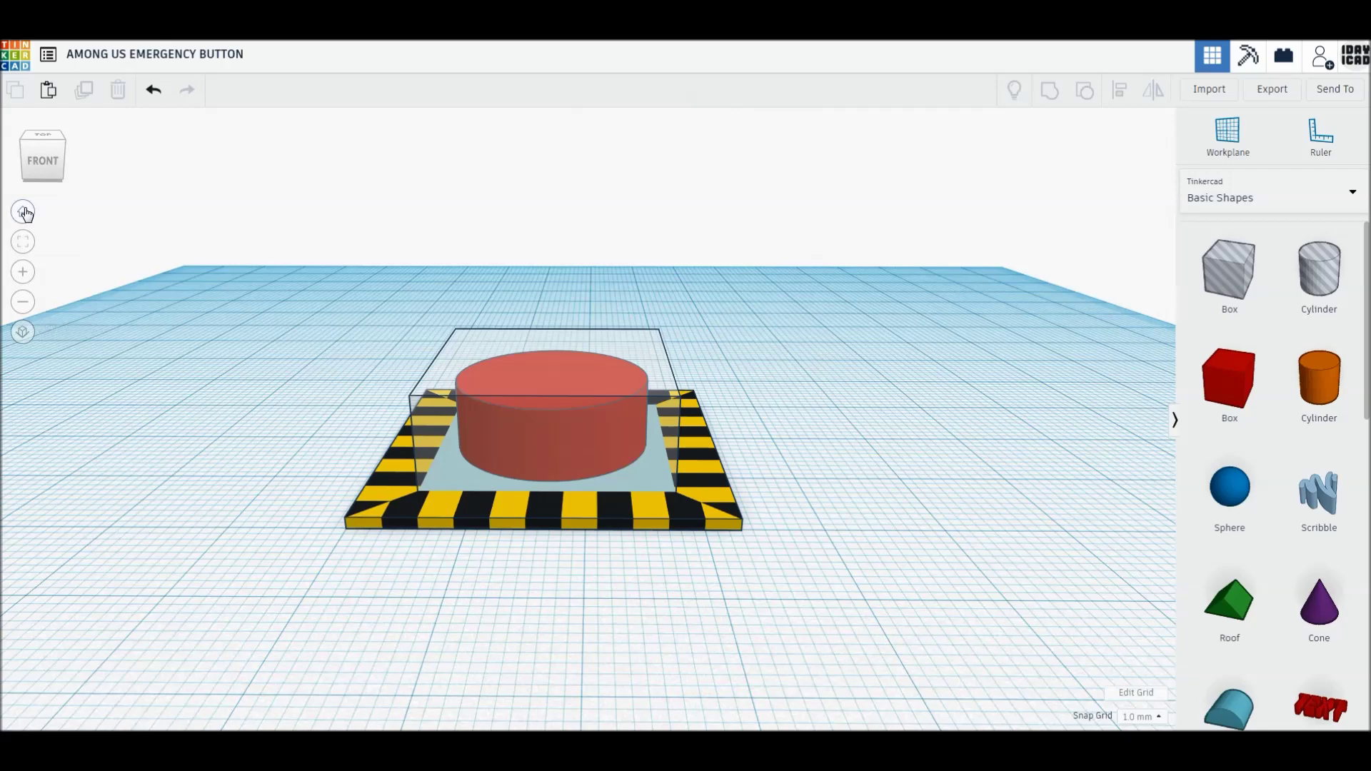
left_click(23, 212)
Step: Place a 3D text shape in front of the button reading EMERGENCY in Sans Mono font
left_click(1280, 709)
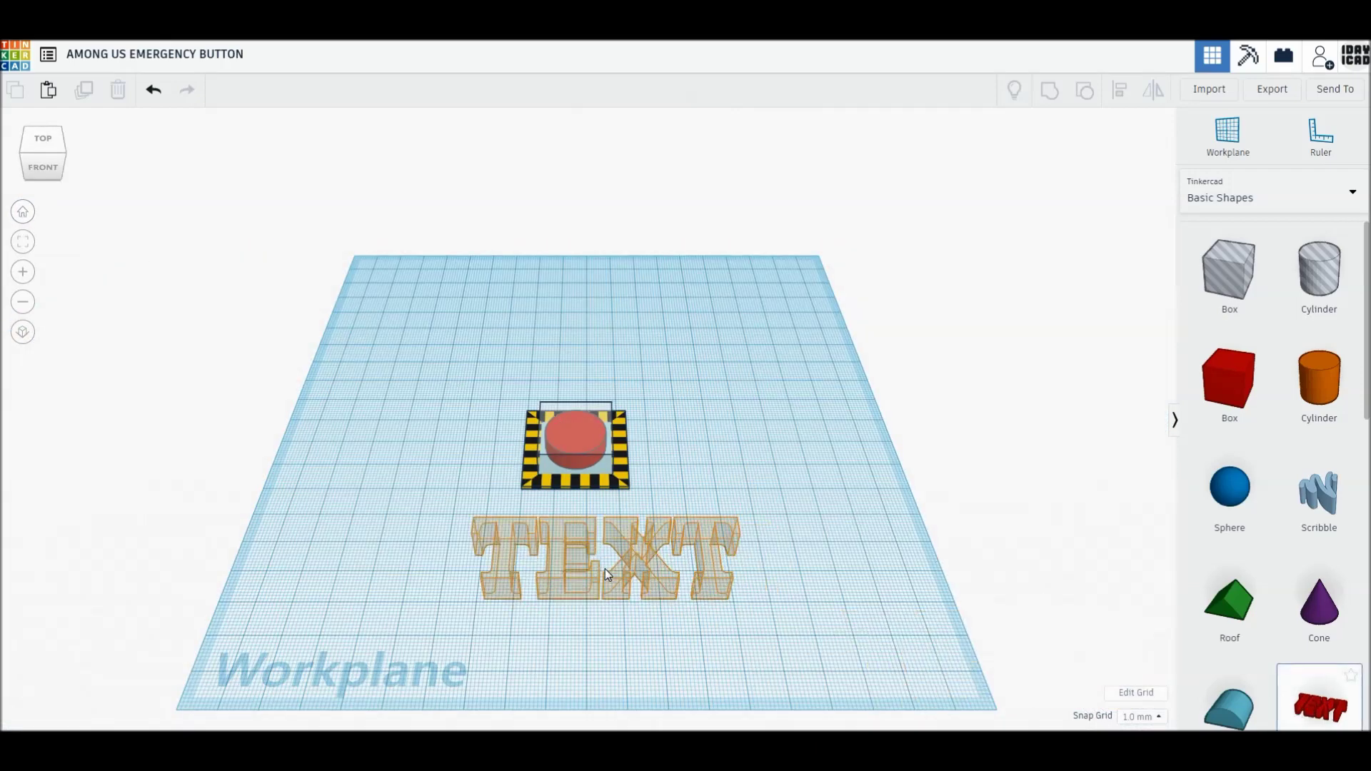
left_click(605, 568)
double_click(1046, 261)
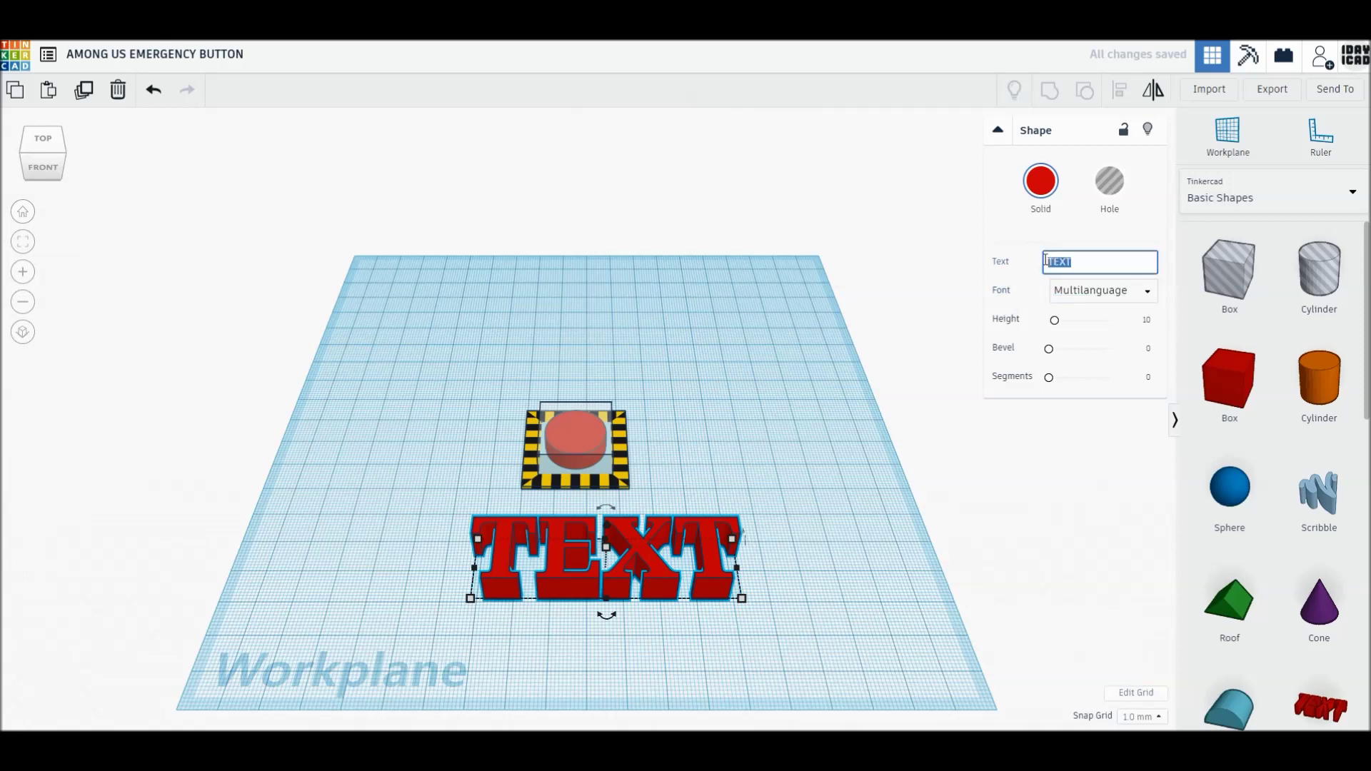
type("E")
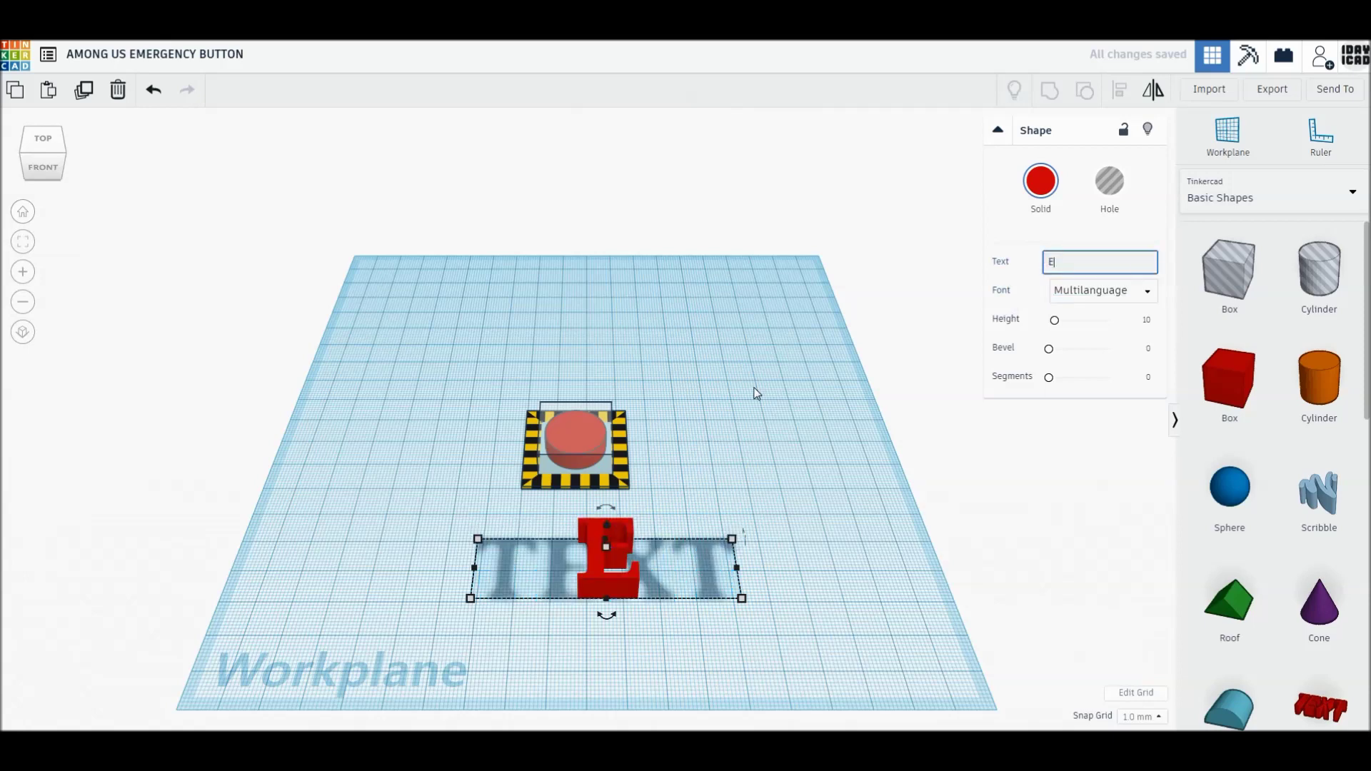
type("ME")
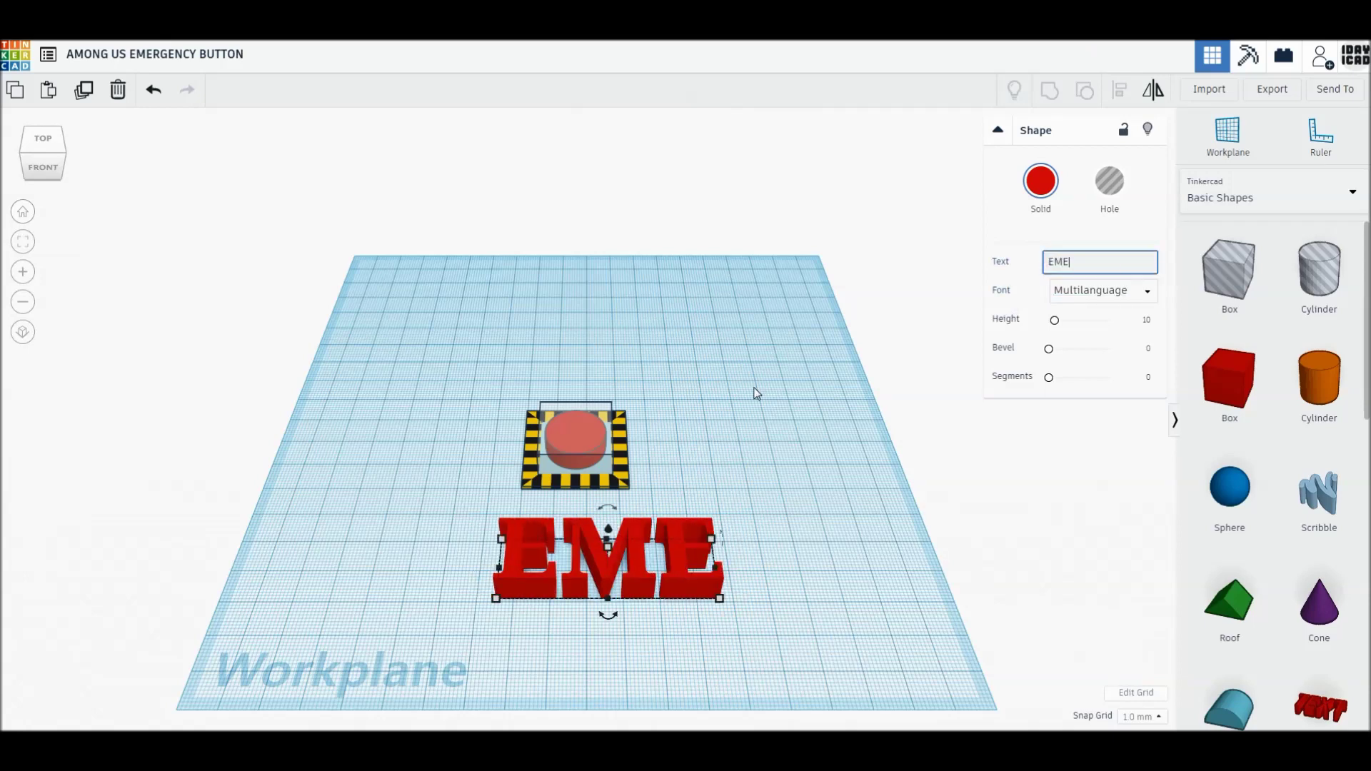
type("RGE")
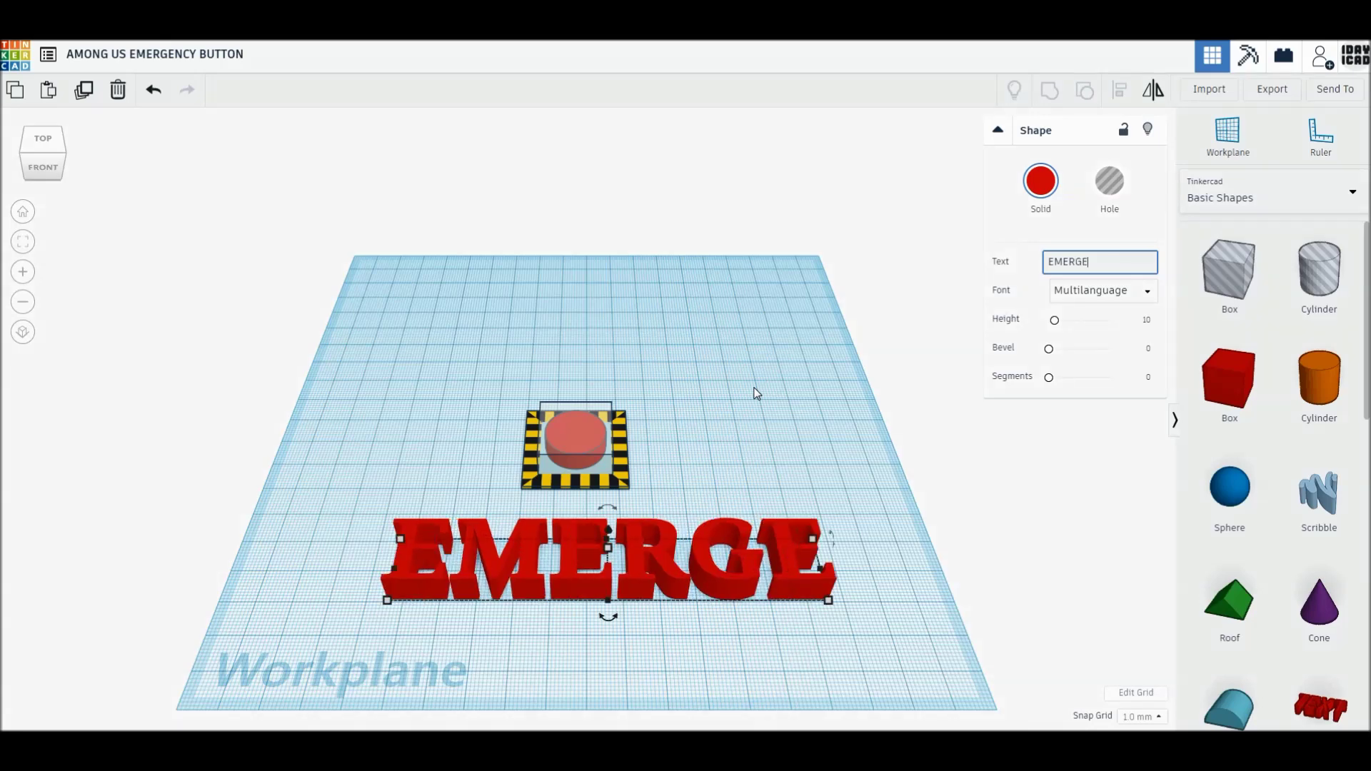
type("NCY")
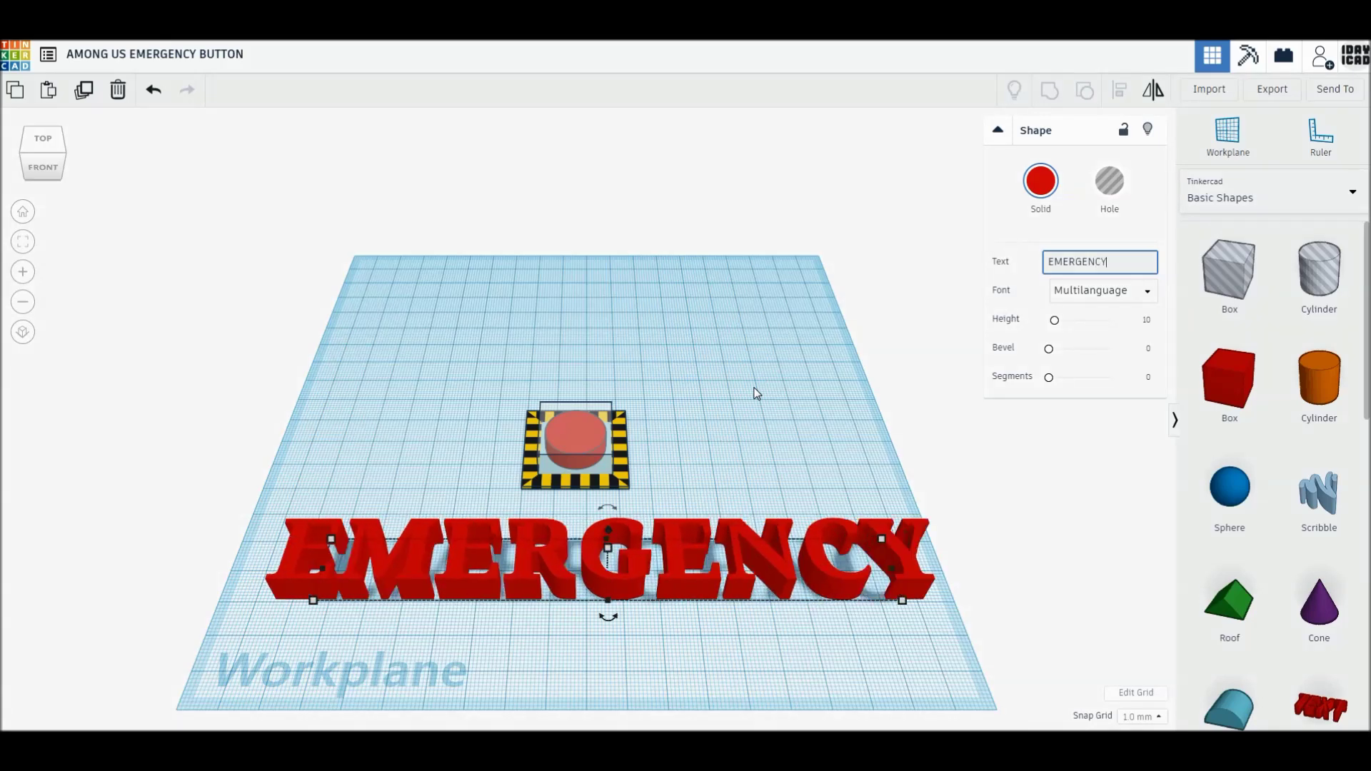
left_click(1076, 291)
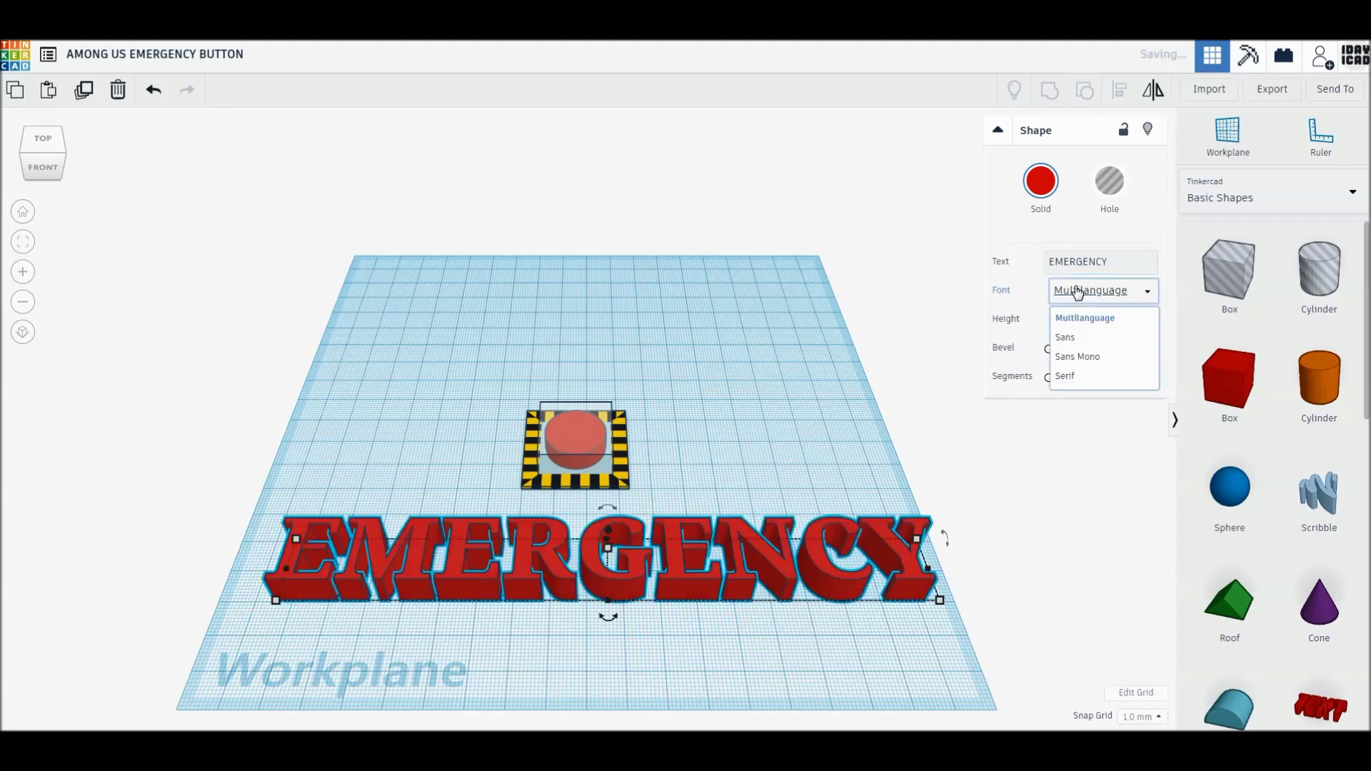
left_click(1074, 356)
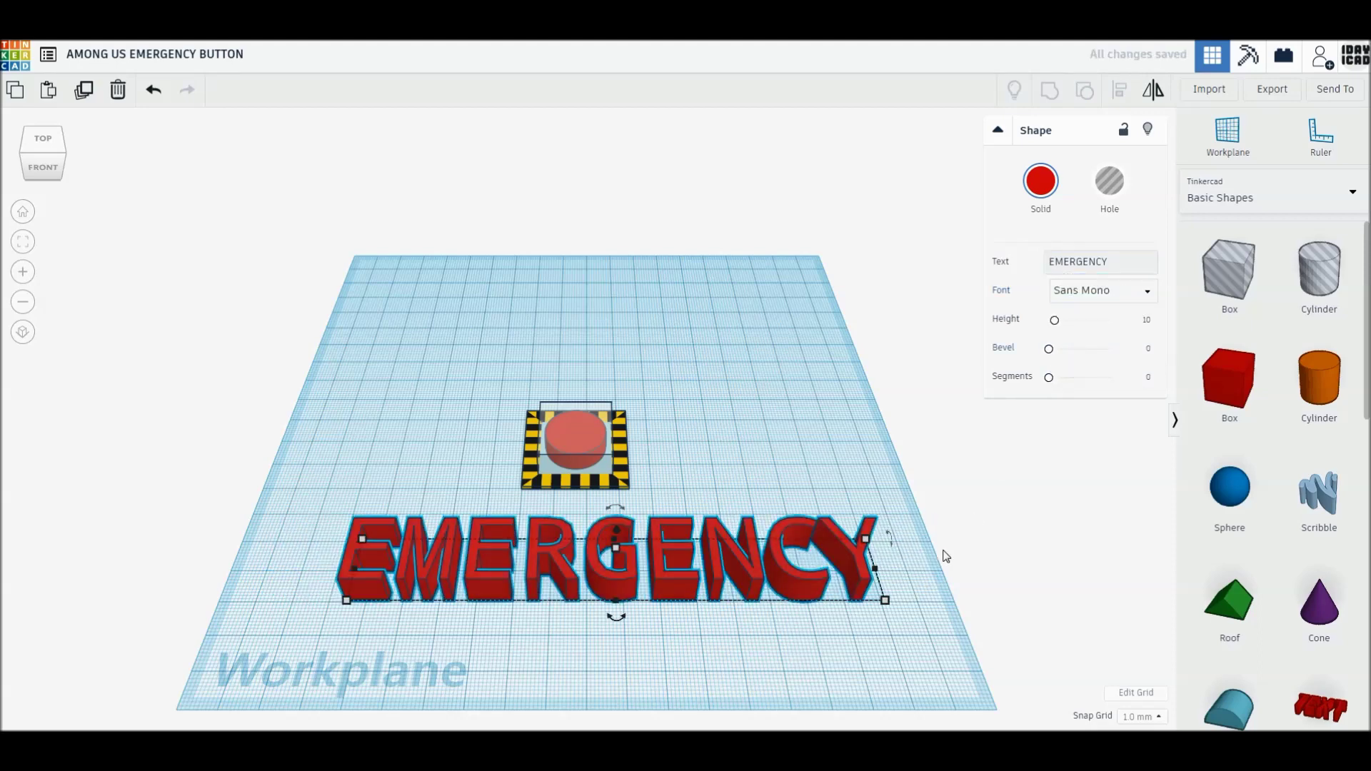
Step: Resize the EMERGENCY text to 60 mm long, 10 mm deep and 1 mm thick
left_click(624, 669)
type("60")
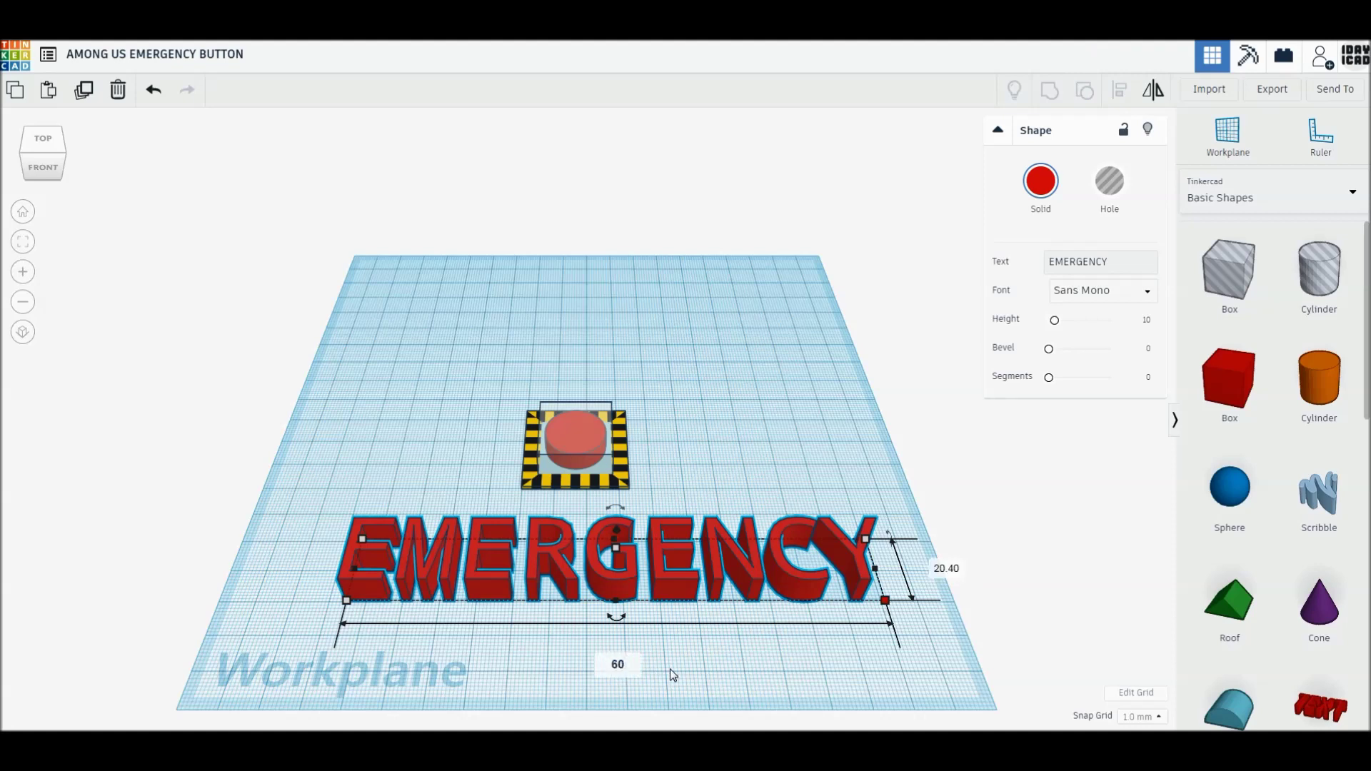
key("Return")
left_click(639, 569)
type("1")
key("Return")
mouse_move(458, 531)
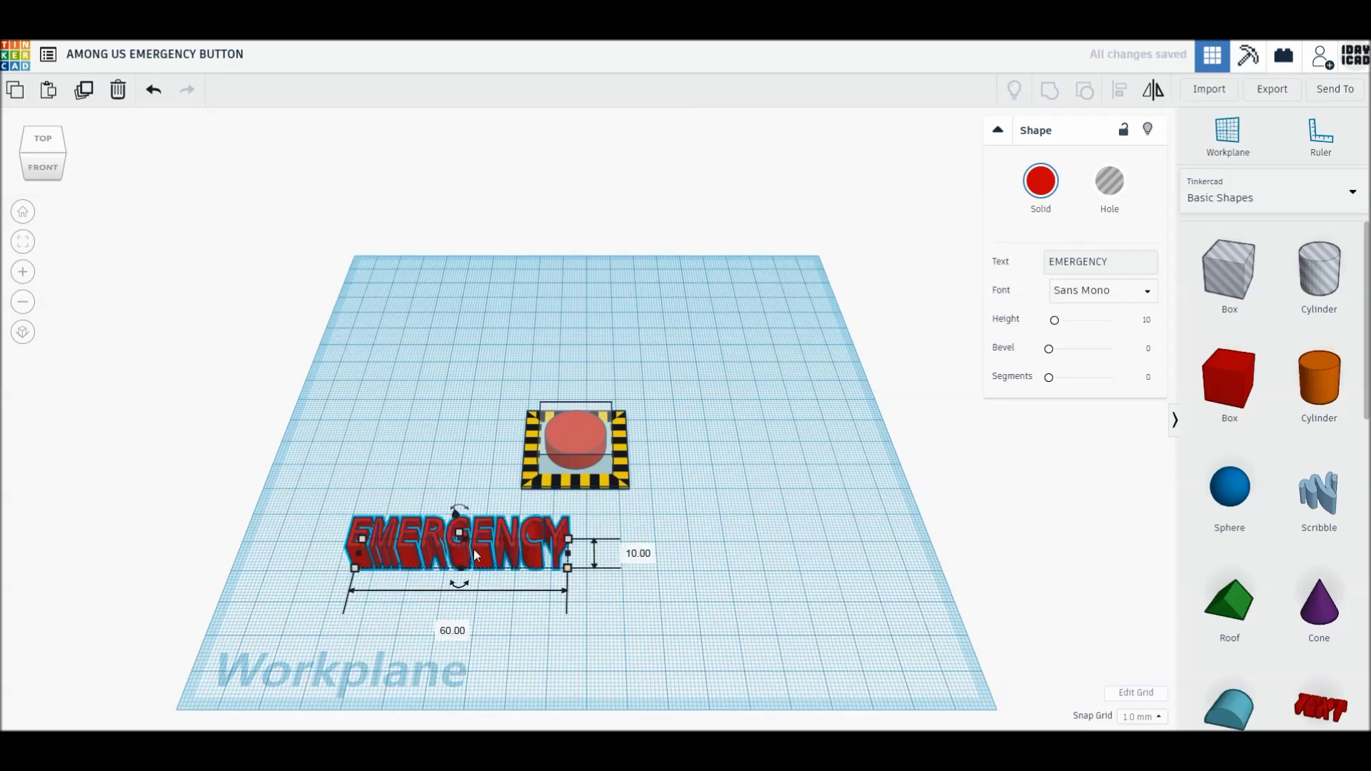
left_click(531, 542)
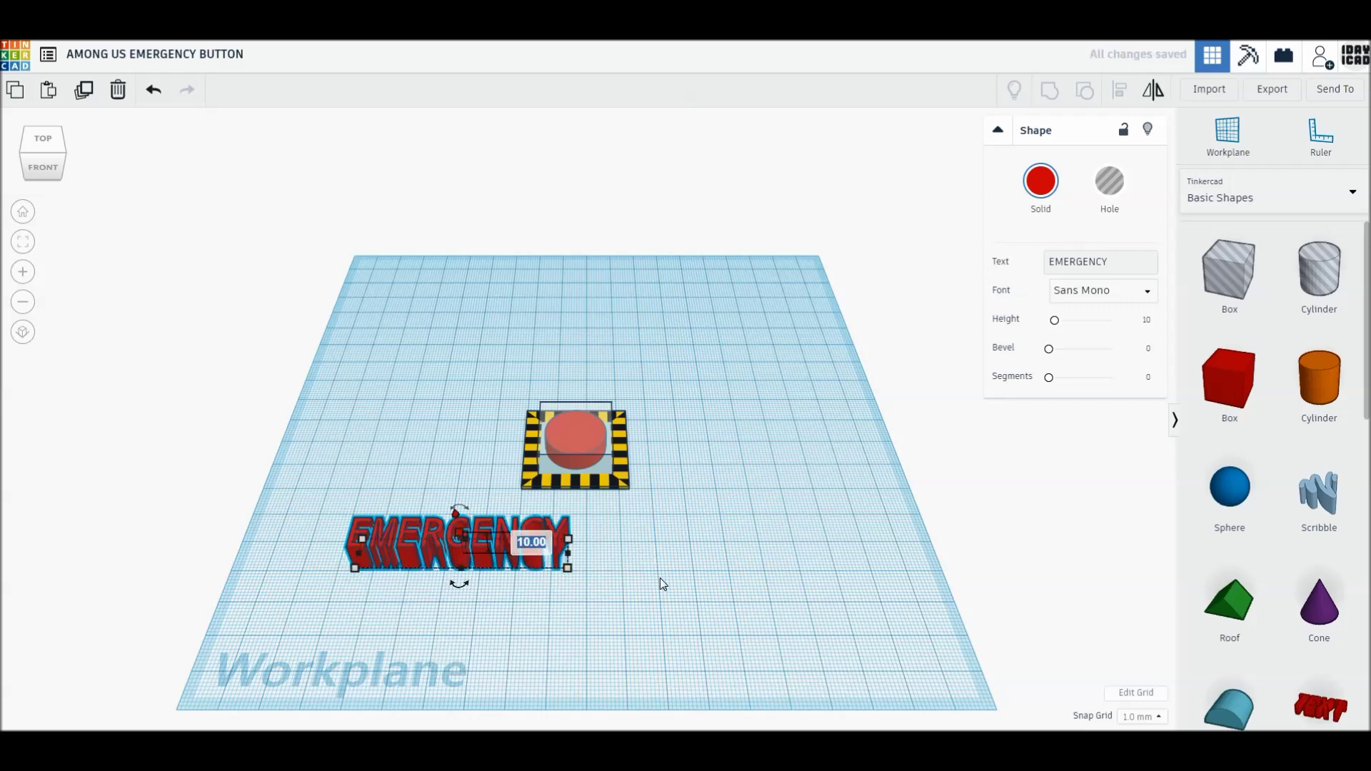
type("0.")
type("5")
key("Return")
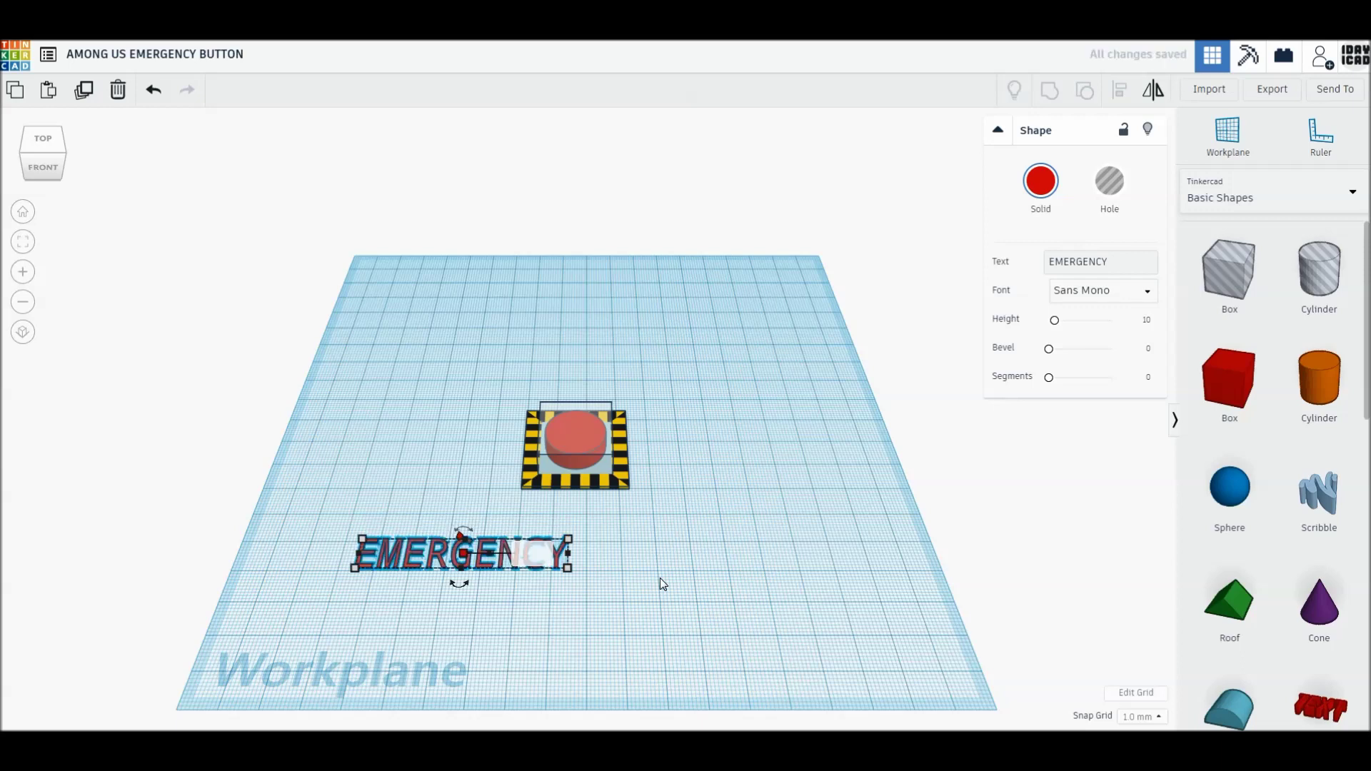
type("1")
key("Return")
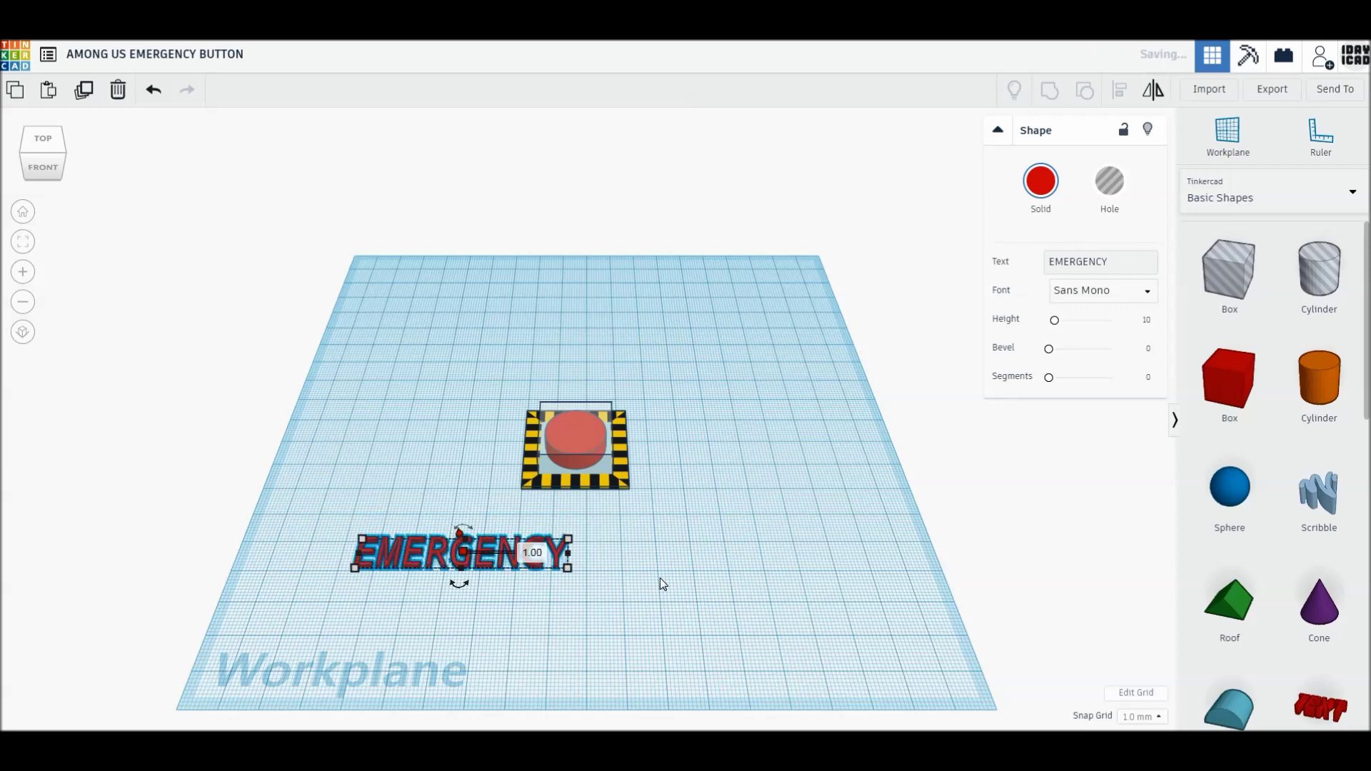
Step: Recolour the EMERGENCY text white
left_click(1042, 190)
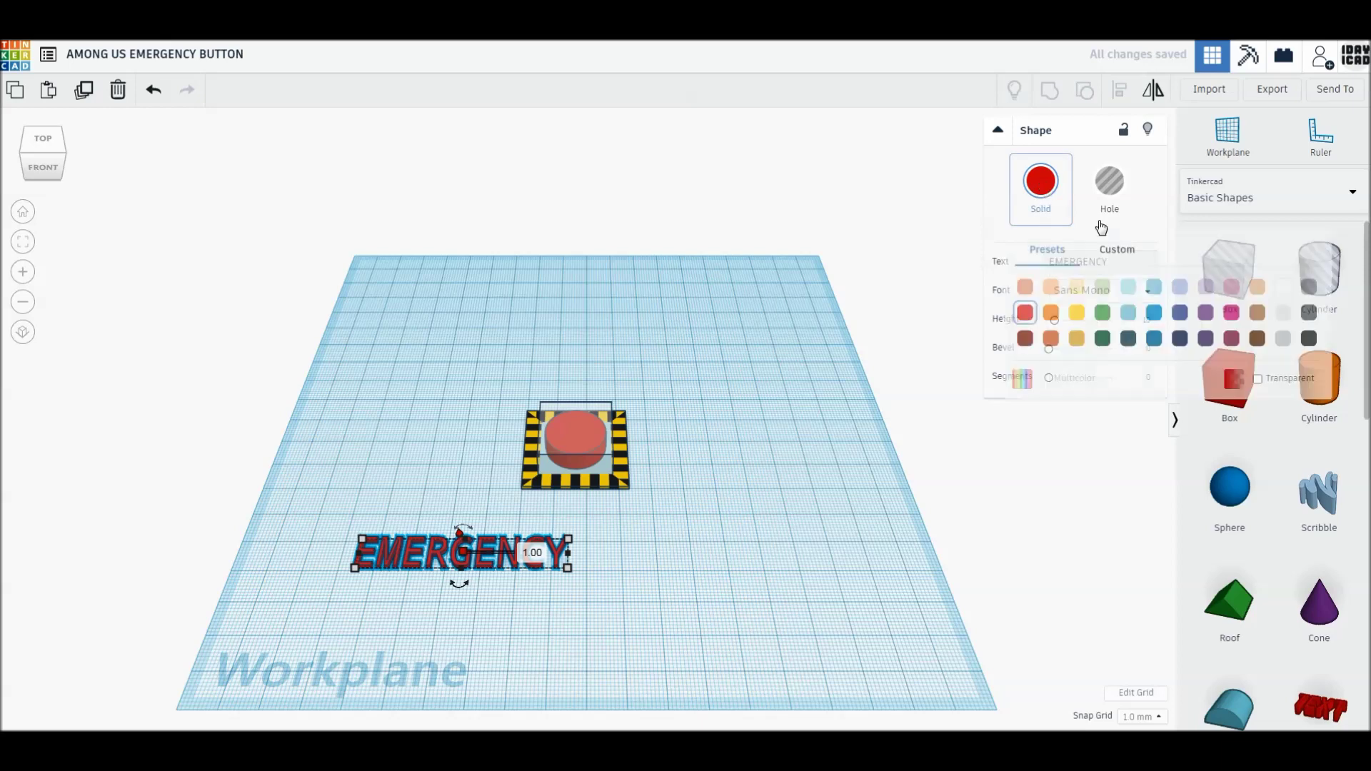
left_click(1257, 286)
left_click(812, 339)
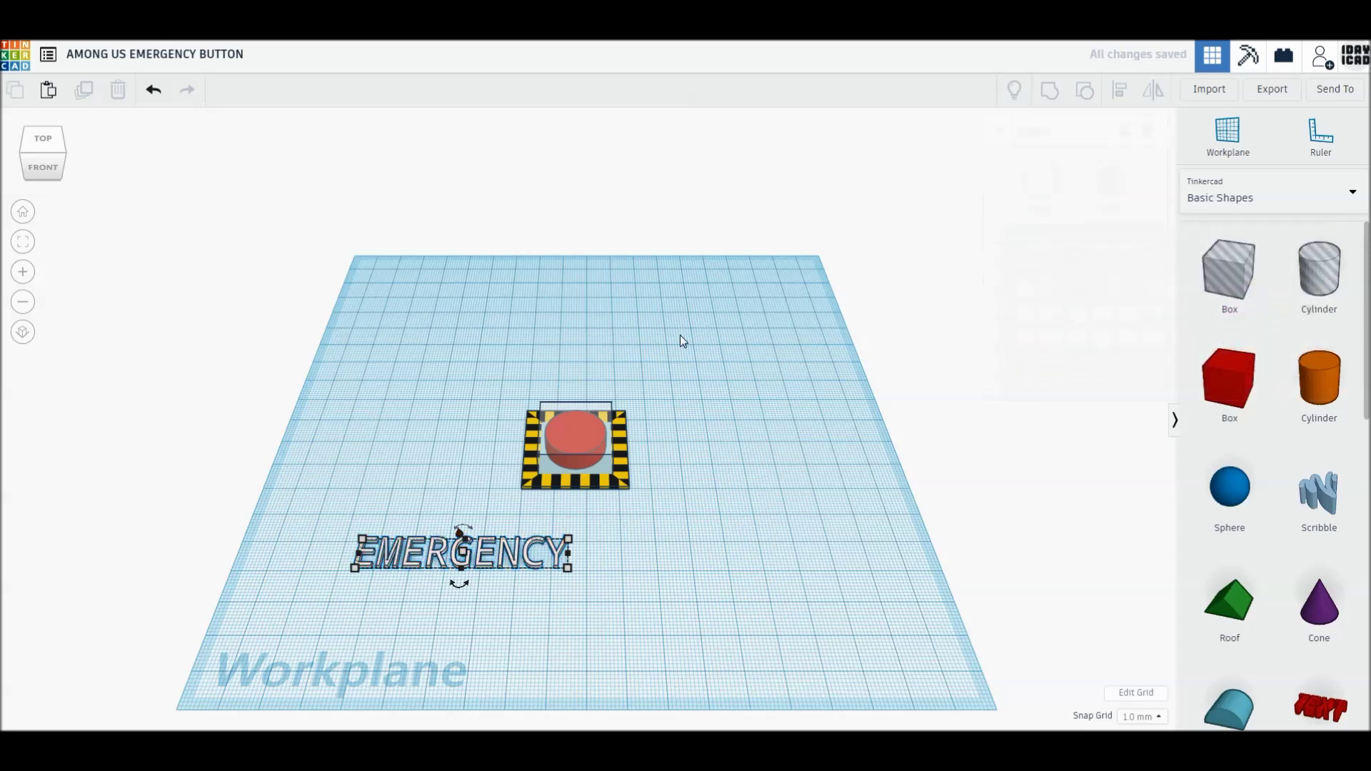
Step: In top orthographic view, place the EMERGENCY text just below the button and duplicate it
left_click(50, 145)
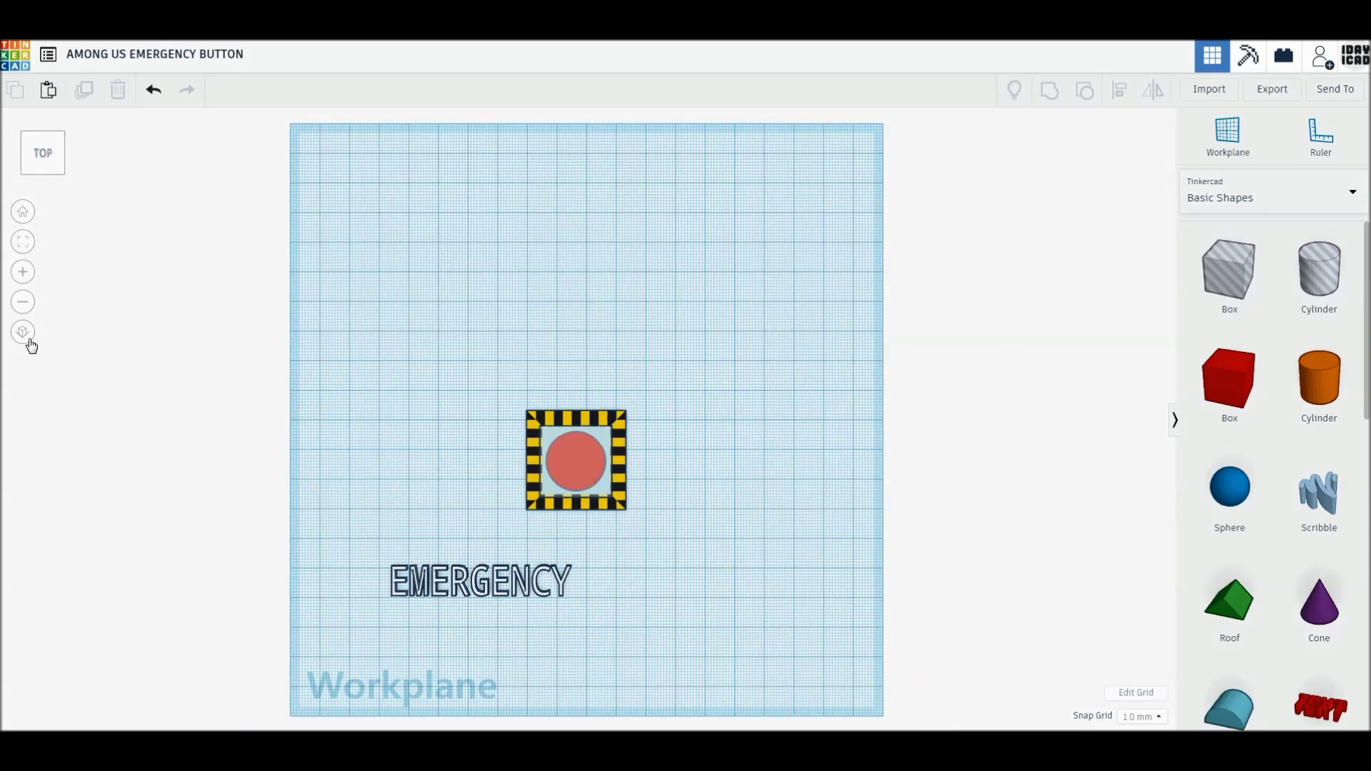
left_click(23, 333)
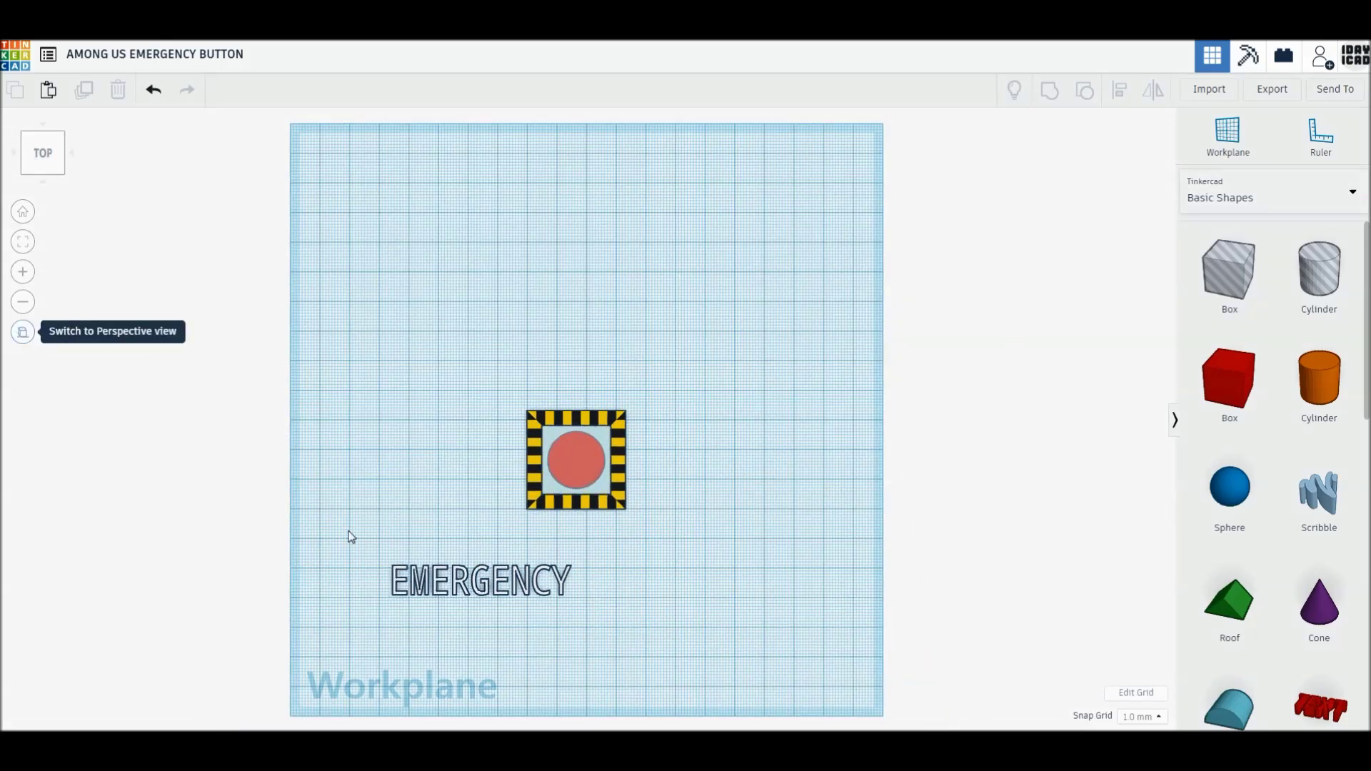
scroll(555, 497, "up", 1)
scroll(555, 497, "up", 2)
scroll(554, 498, "up", 1)
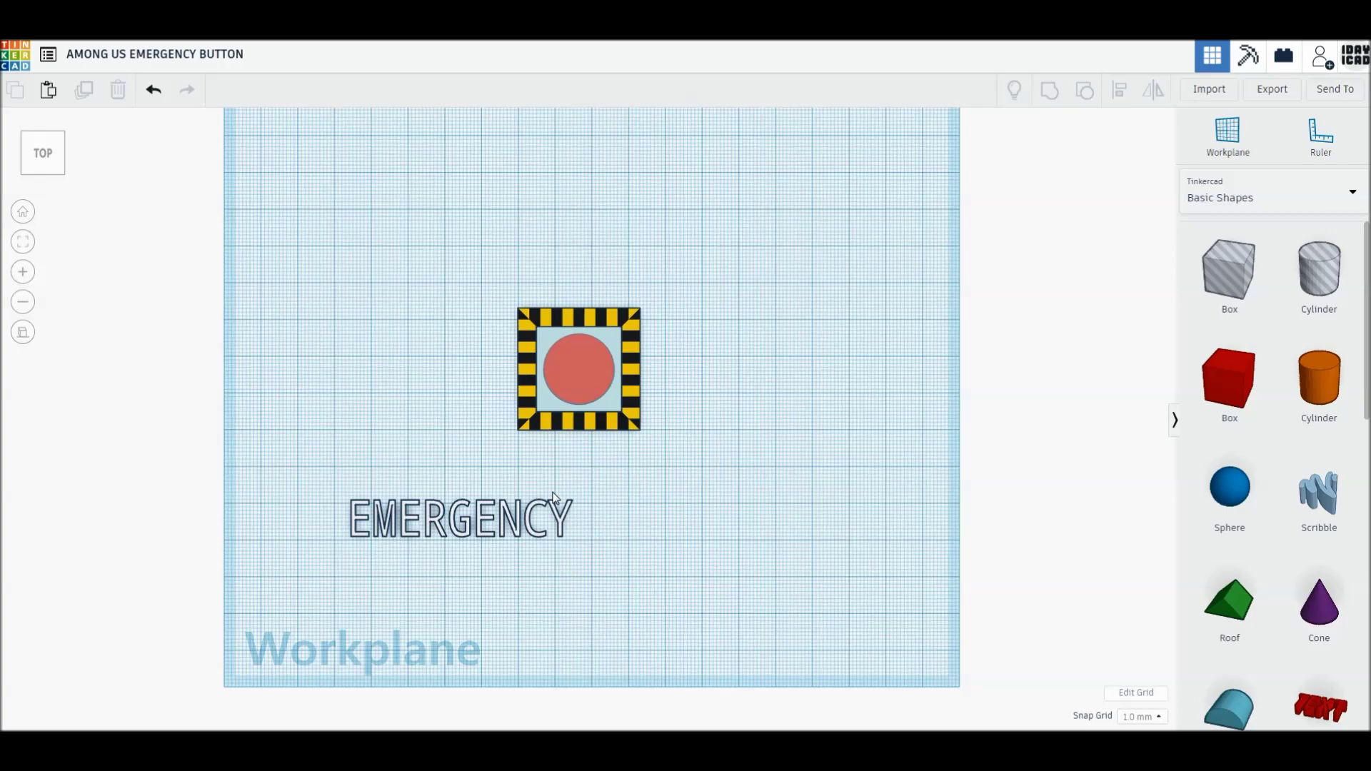
scroll(555, 498, "up", 1)
scroll(554, 497, "up", 1)
scroll(547, 540, "up", 1)
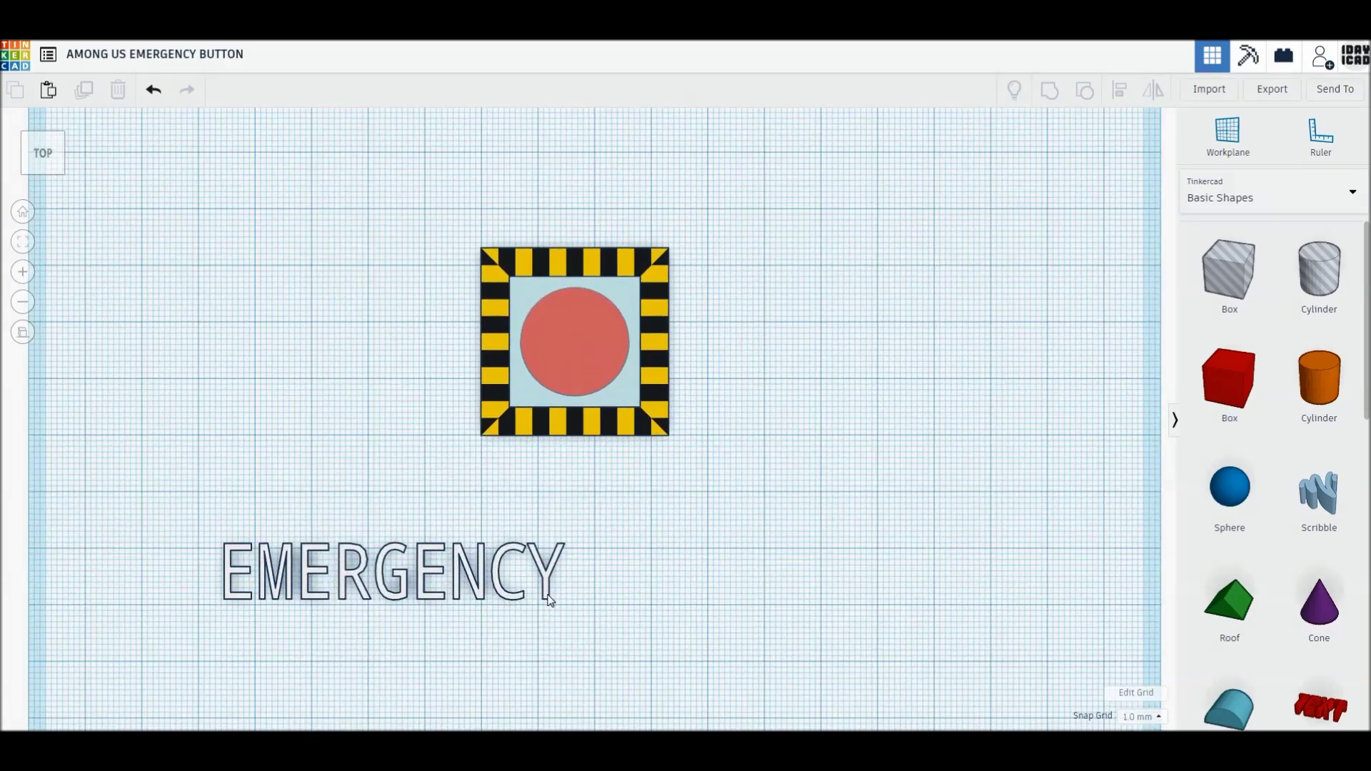
left_click_drag(546, 591, 735, 511)
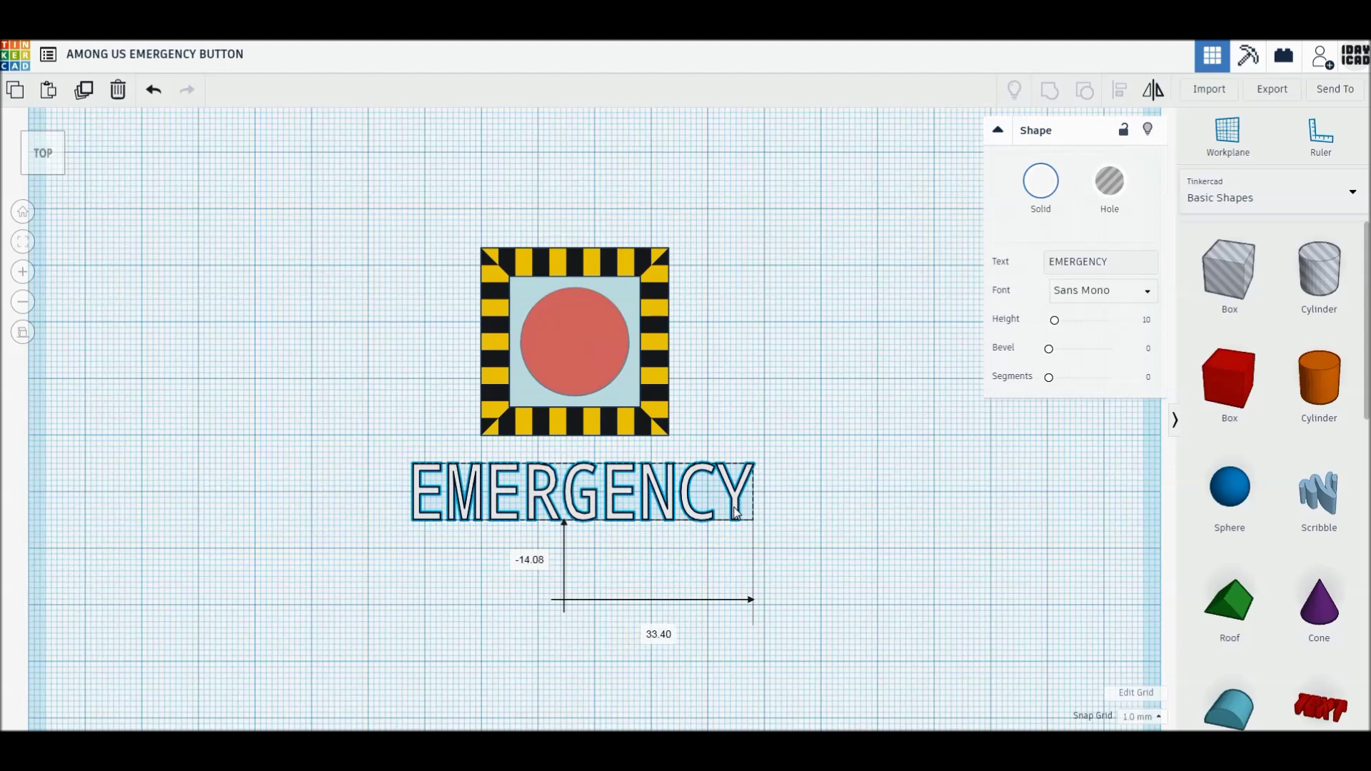
middle_click_drag(728, 397, 728, 469)
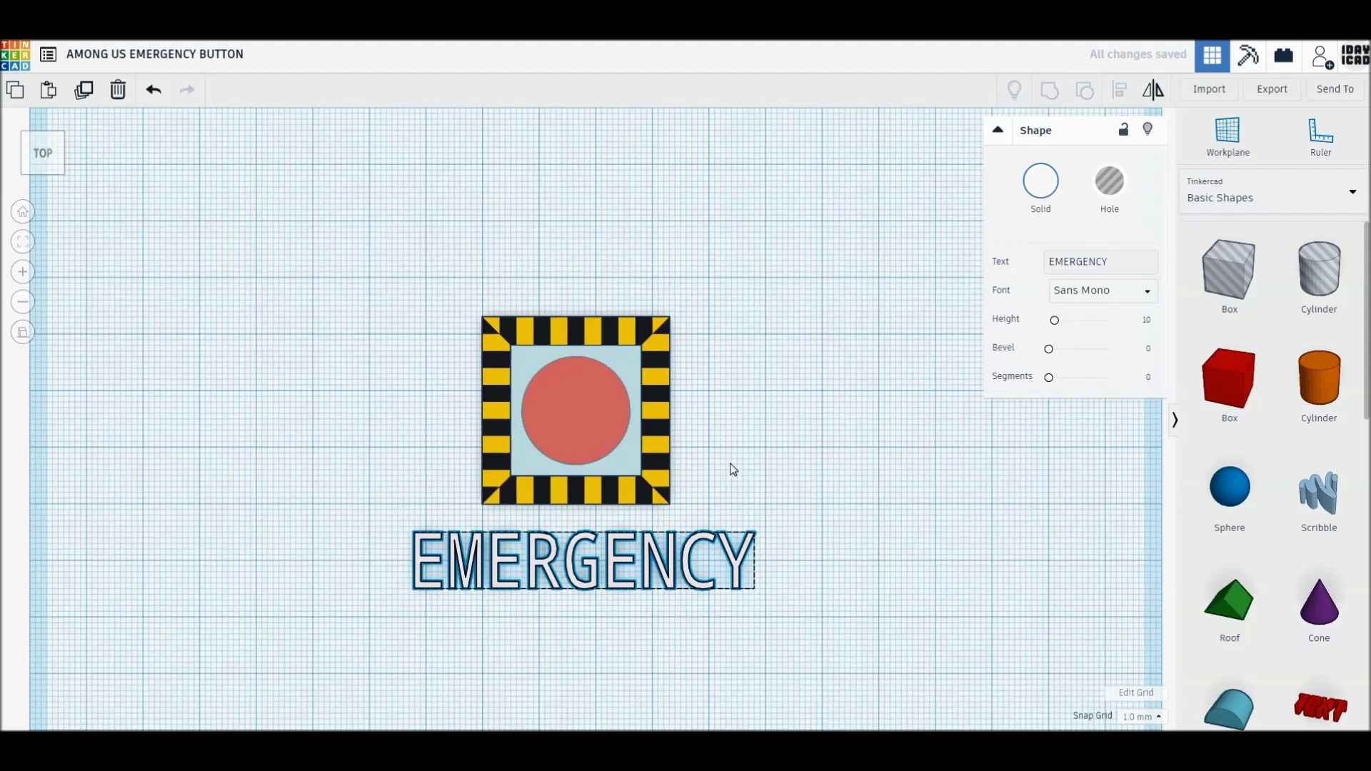
left_click(84, 91)
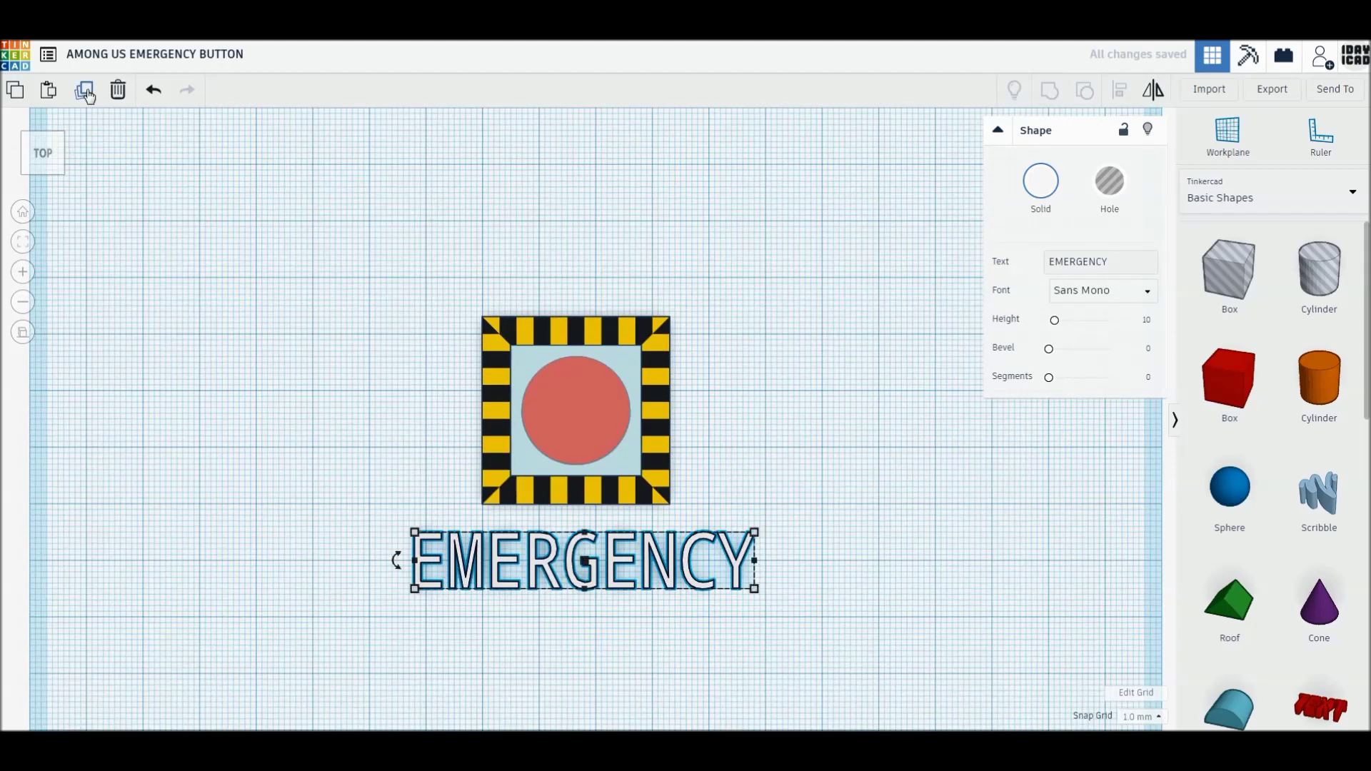
Step: Rotate the EMERGENCY copy 180° and move it above the button
left_click_drag(394, 564, 399, 566)
left_click_drag(583, 667, 719, 562)
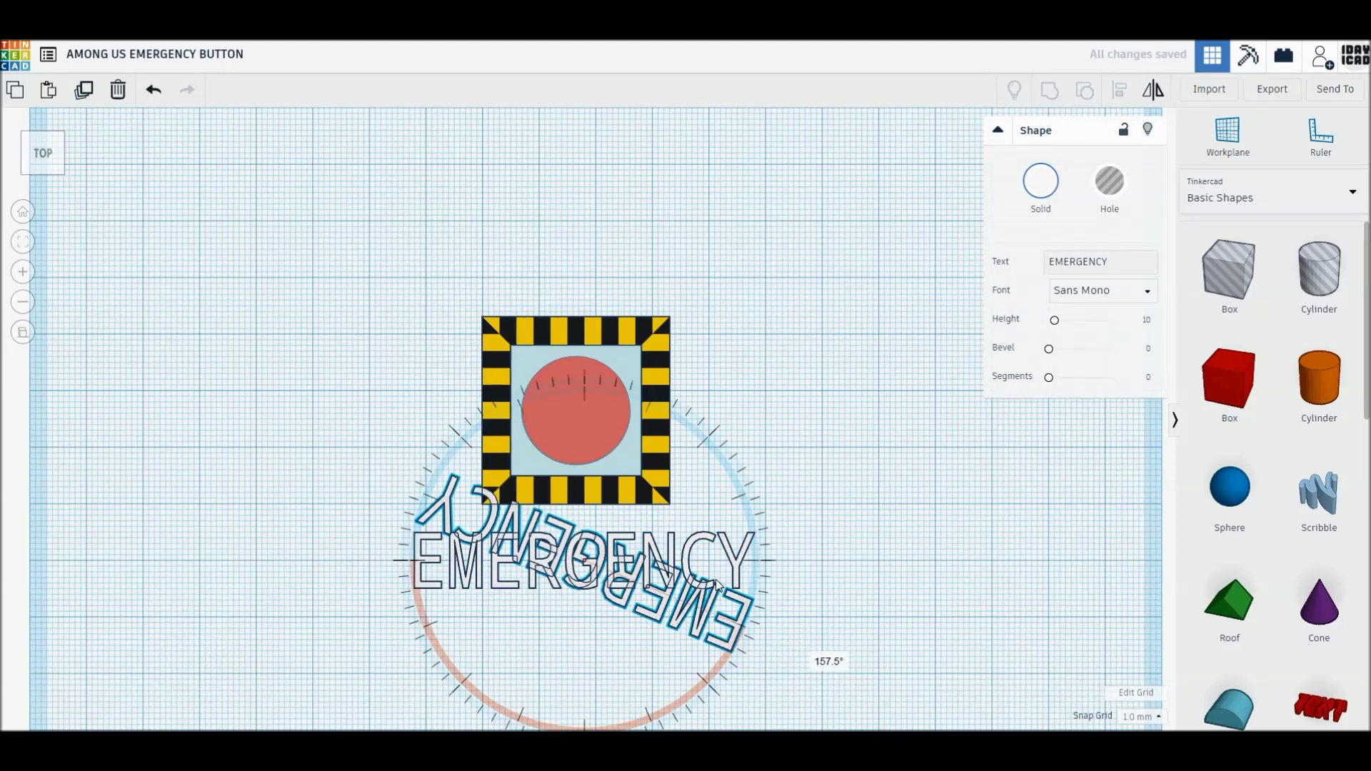
mouse_move(719, 562)
left_mouse_down()
mouse_move(750, 560)
mouse_move(750, 286)
left_mouse_up()
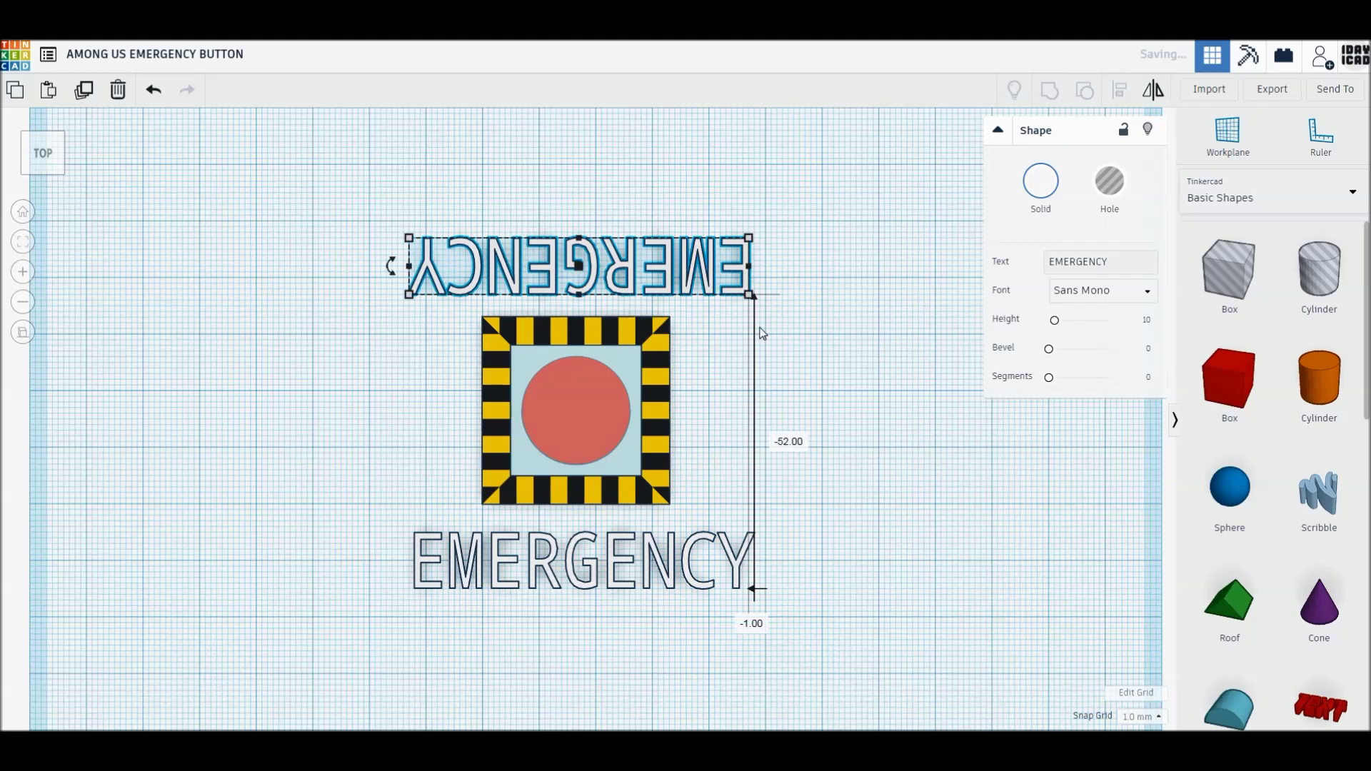
Step: Group both EMERGENCY labels, return to perspective Home view, and drop in a cylinder
left_click_drag(695, 187, 833, 658)
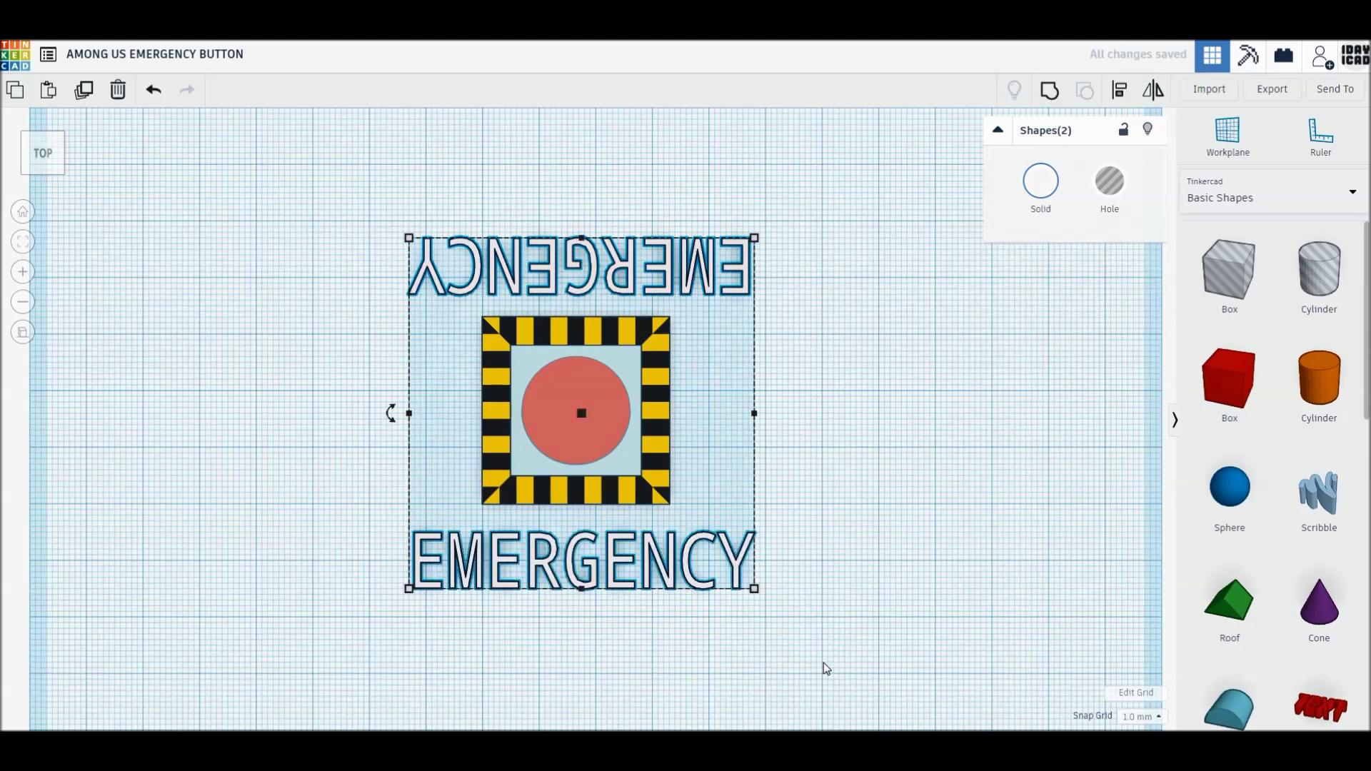
left_click(1042, 97)
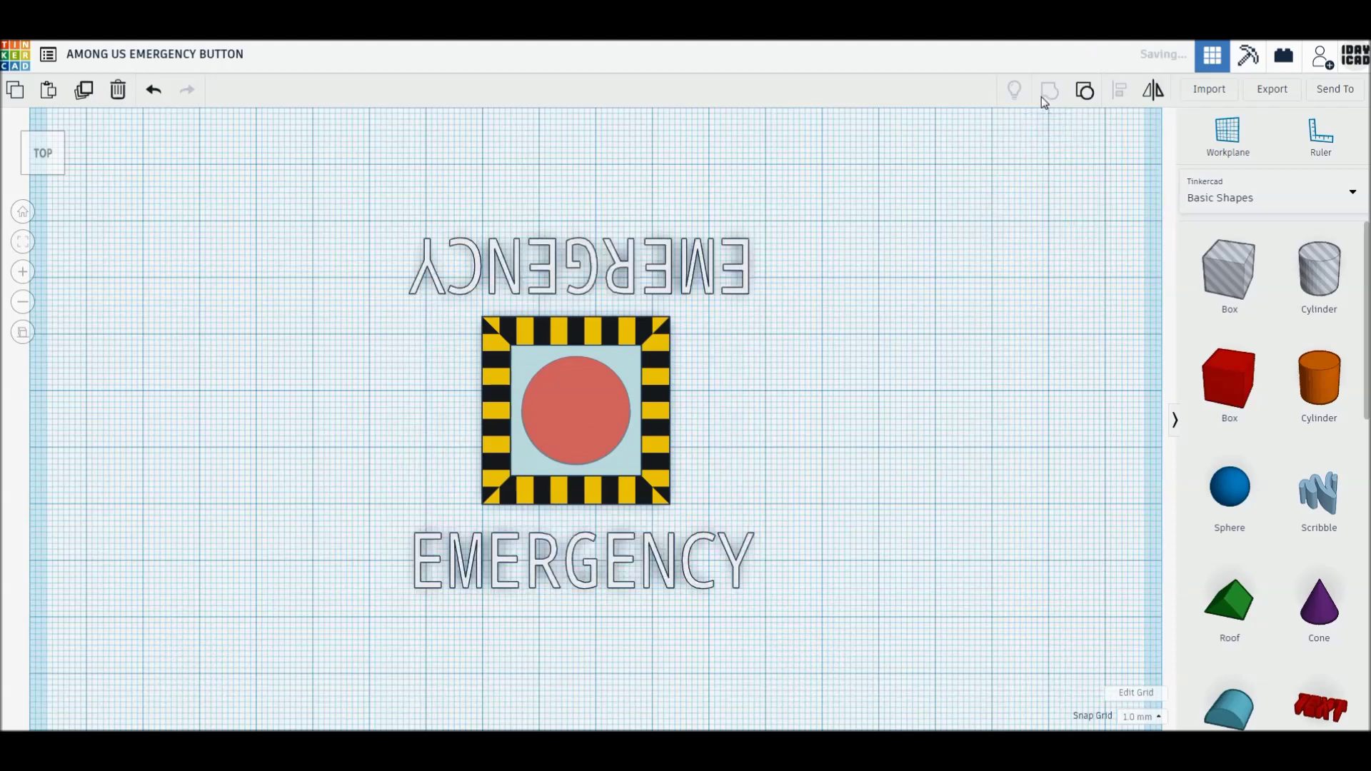
left_click(921, 435)
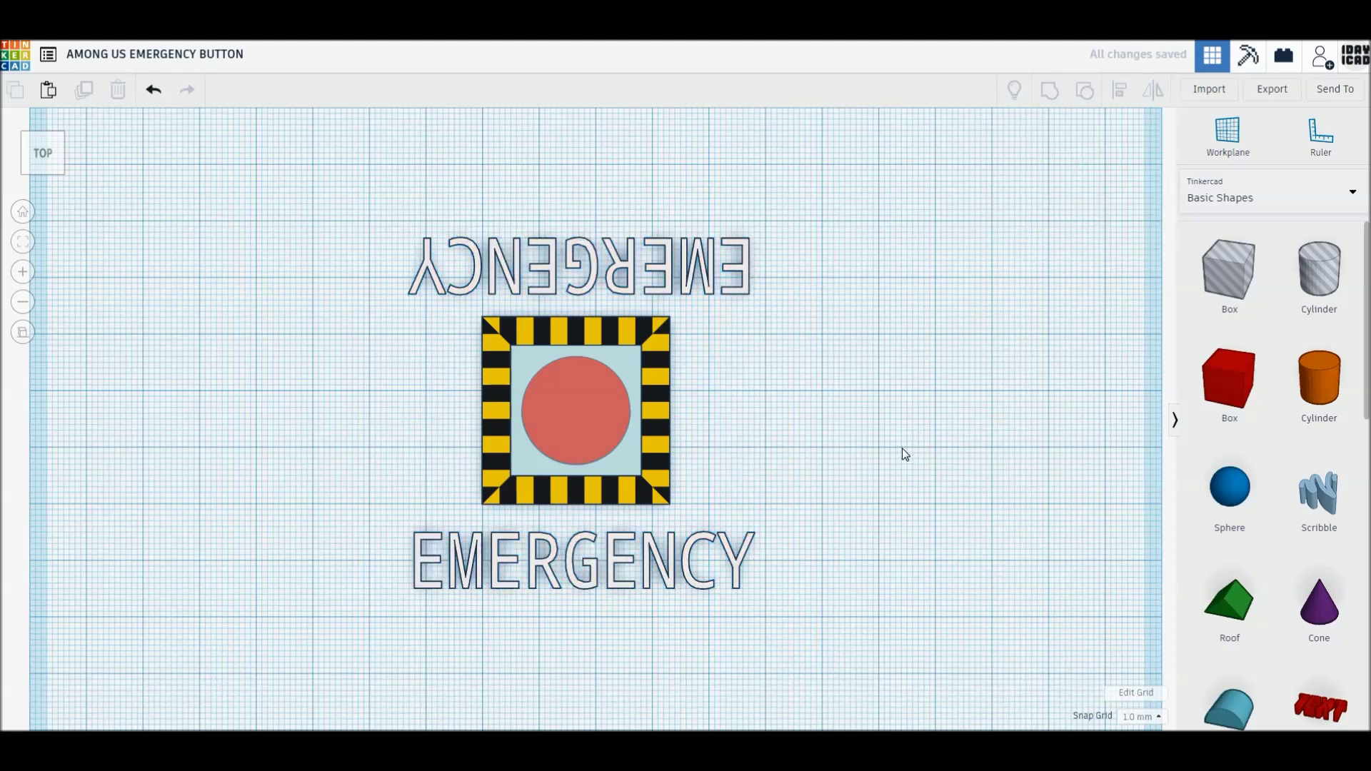
left_click(24, 335)
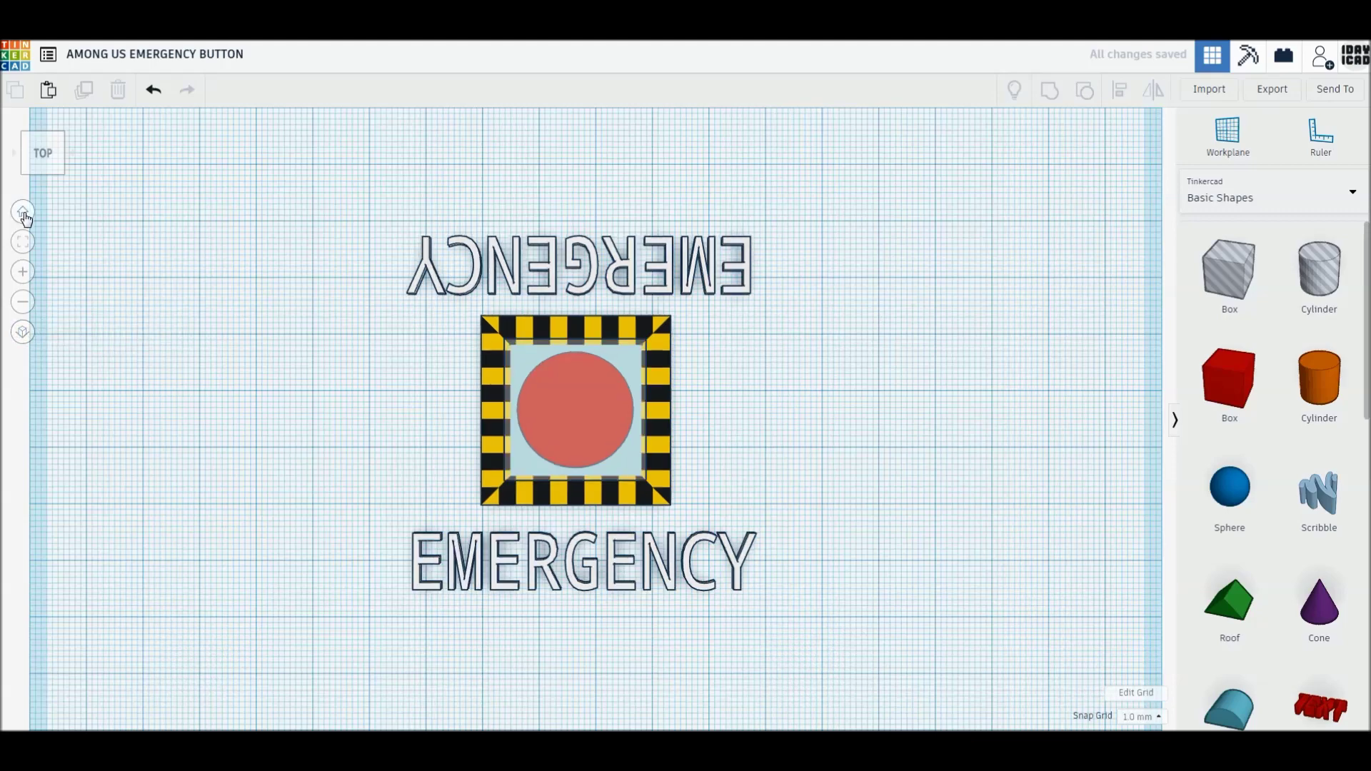
left_click(23, 212)
left_click_drag(1321, 386, 794, 451)
Step: Give the cylinder more sides and colour it blue
left_click_drag(1059, 273, 1157, 270)
left_click(1041, 181)
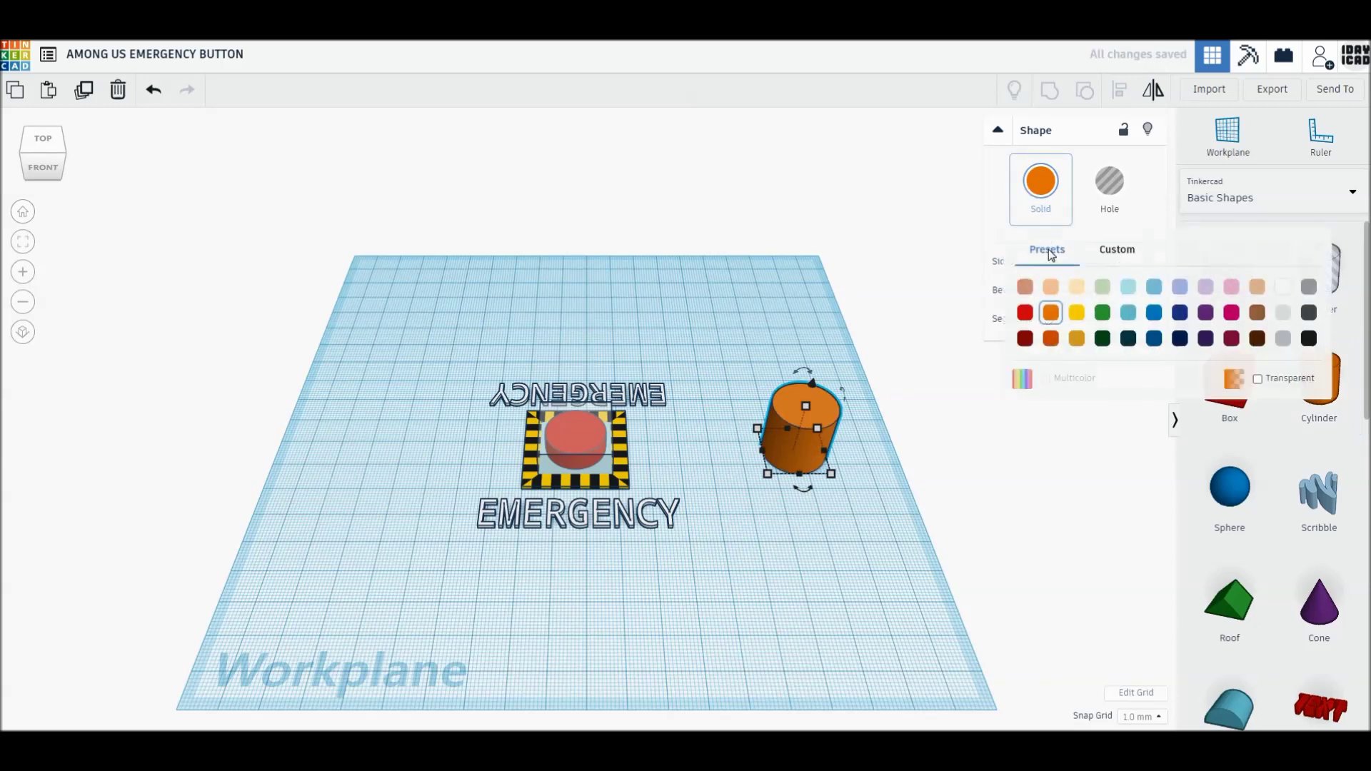
left_click(1154, 312)
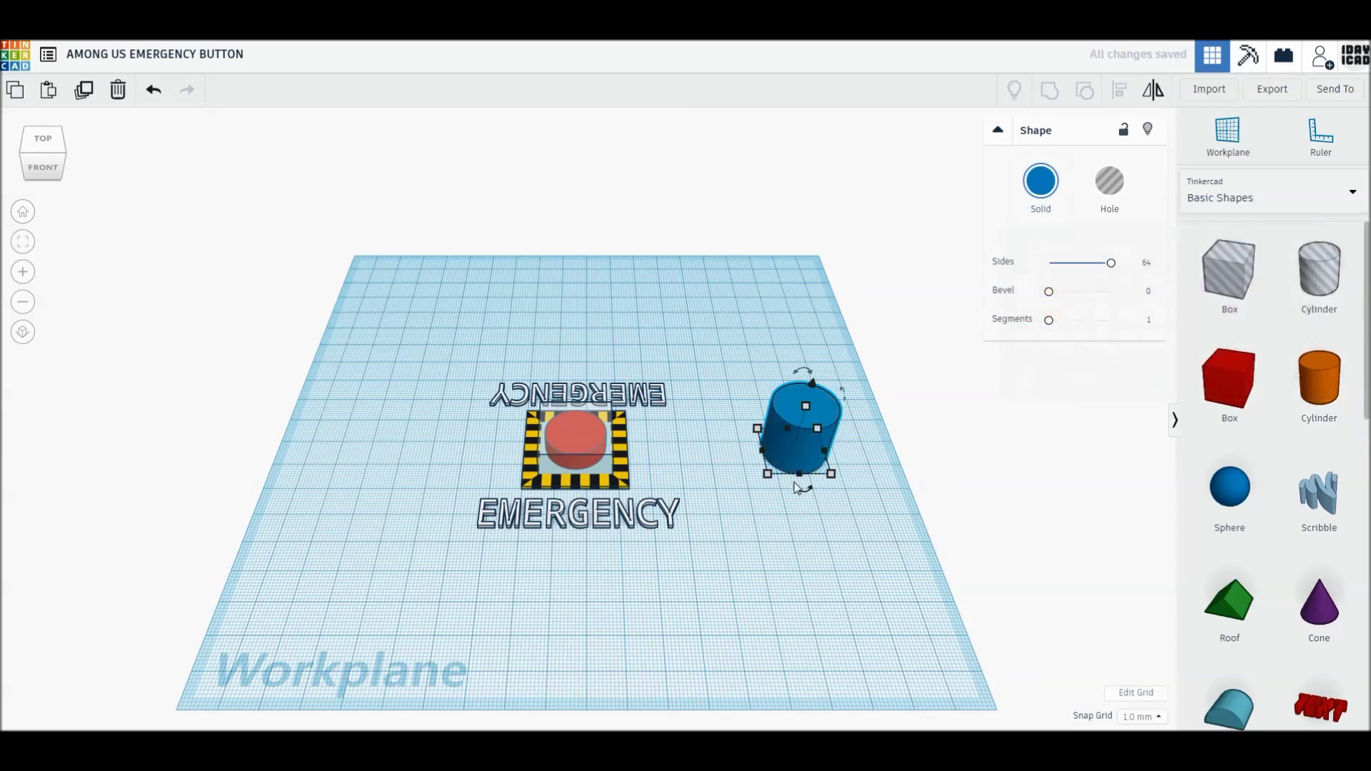
Step: Size the blue cylinder to 200 × 200 mm with a 0.9 mm height
left_click(768, 474)
left_click(831, 536)
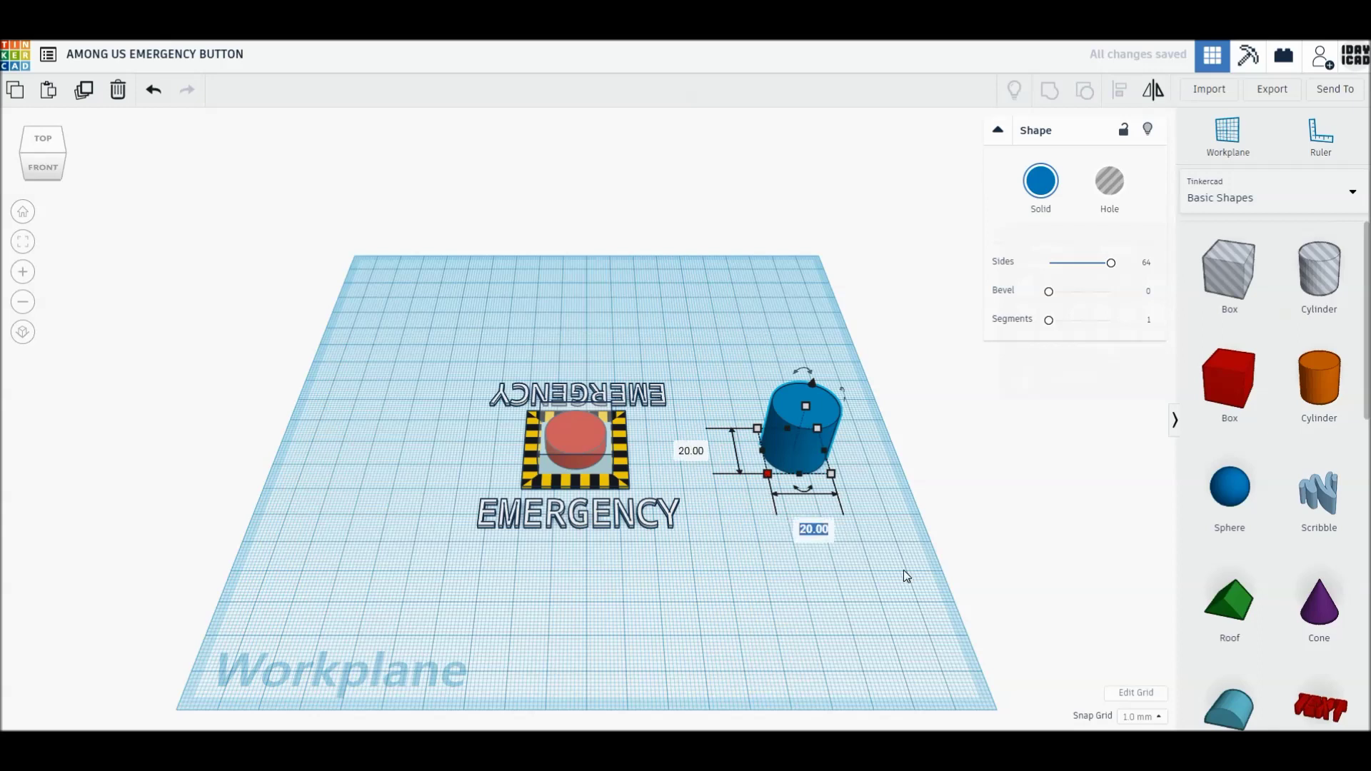
type("200")
key("Return")
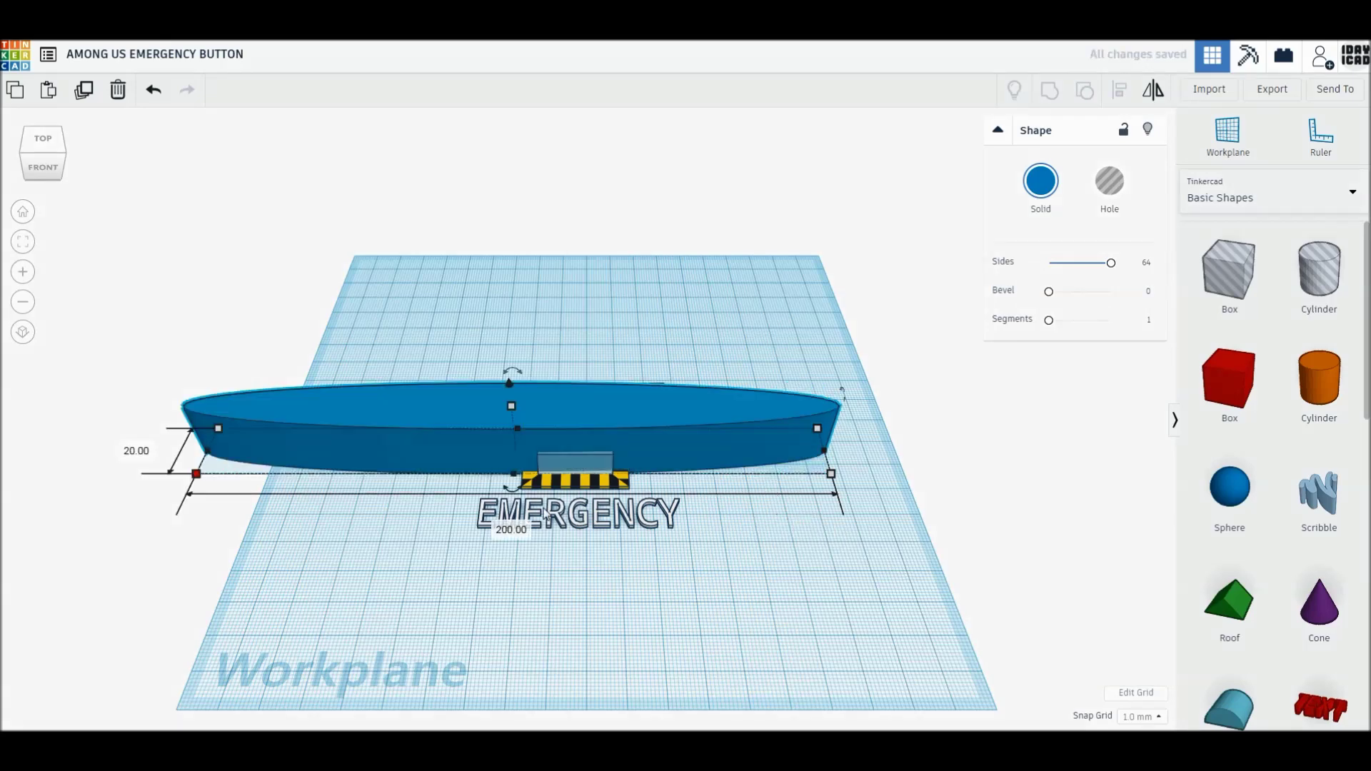
type("00")
key("Return")
key("ctrl+z")
left_click(607, 411)
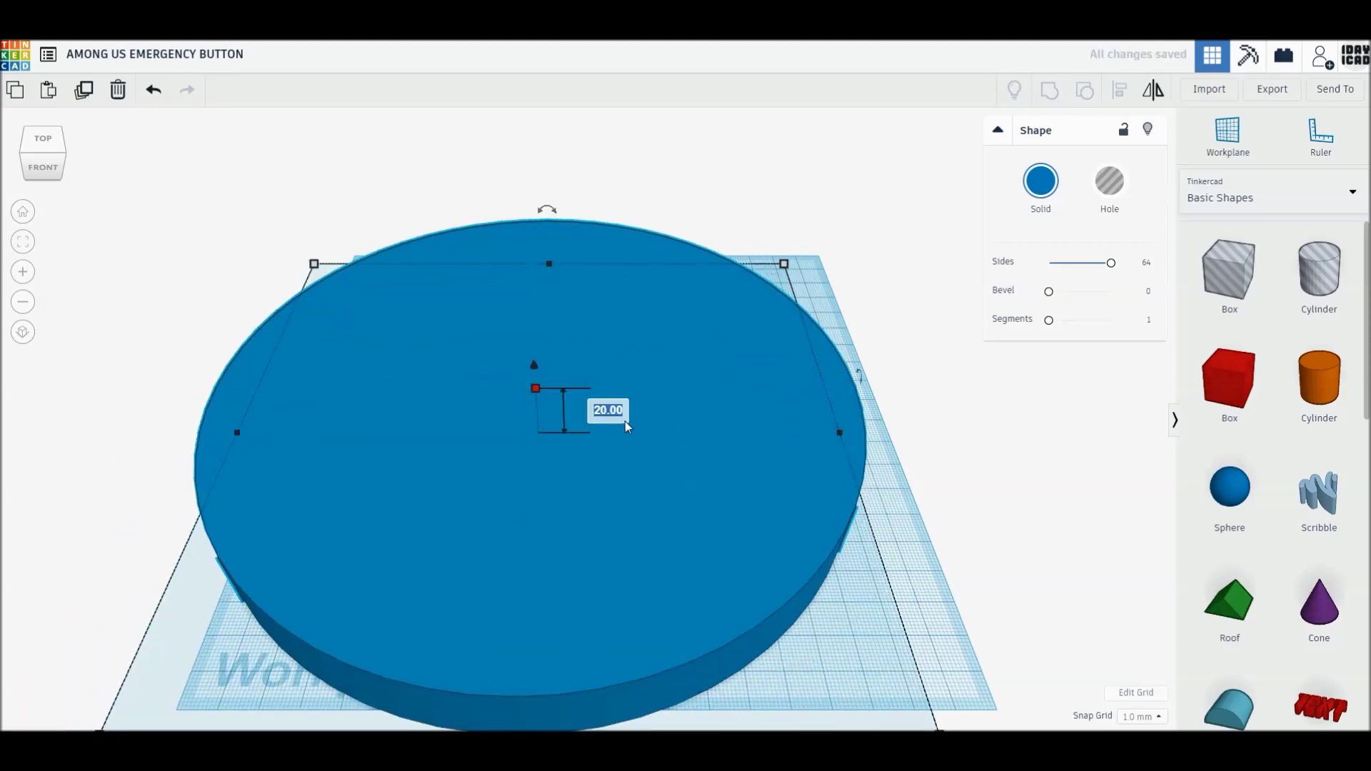
type("0.9")
key("Return")
Step: Slide the blue disc under the button design, then select all shapes
mouse_move(765, 462)
left_mouse_down()
mouse_move(816, 448)
mouse_move(811, 464)
left_mouse_up()
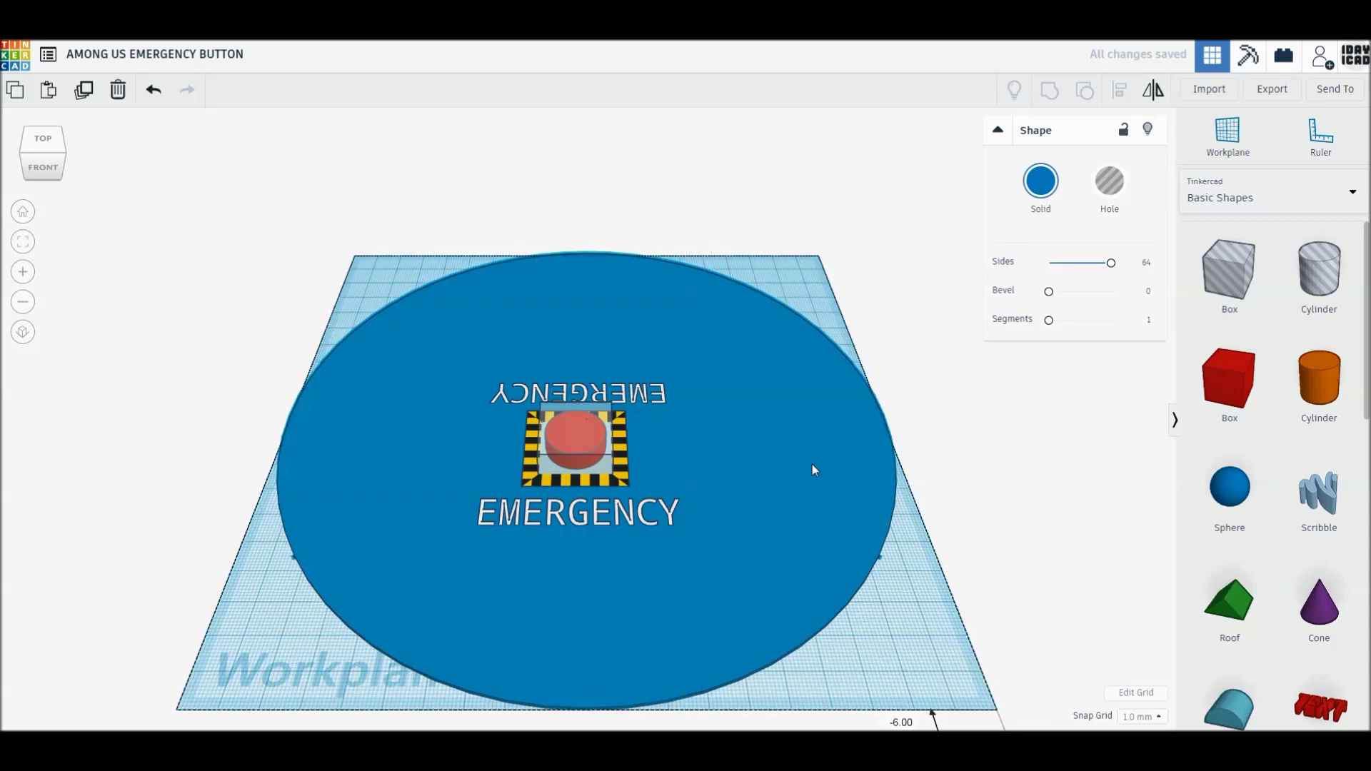
left_click_drag(812, 464, 812, 464)
left_click(970, 468)
left_click_drag(226, 195, 814, 614)
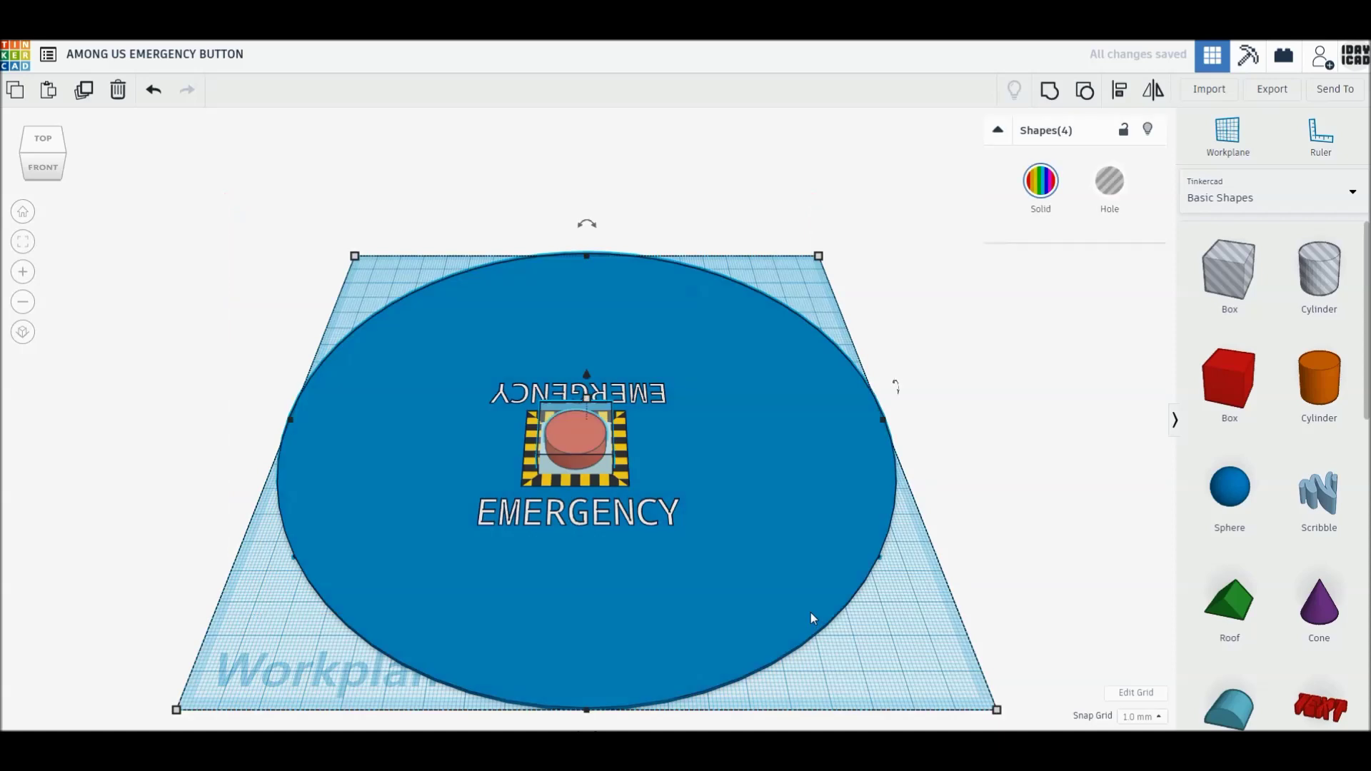
Step: Align the button, both labels and the blue base to their middles on both axes
left_click(1119, 100)
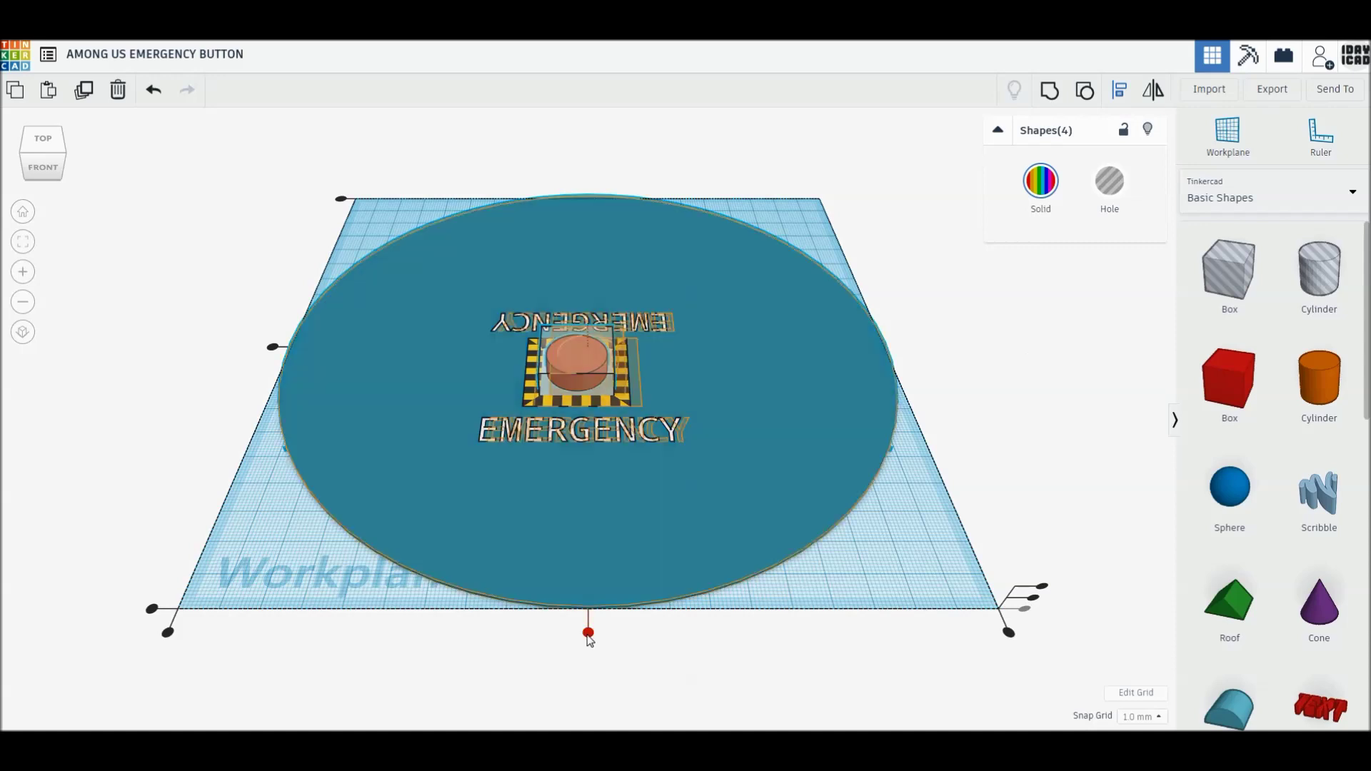
left_click(588, 632)
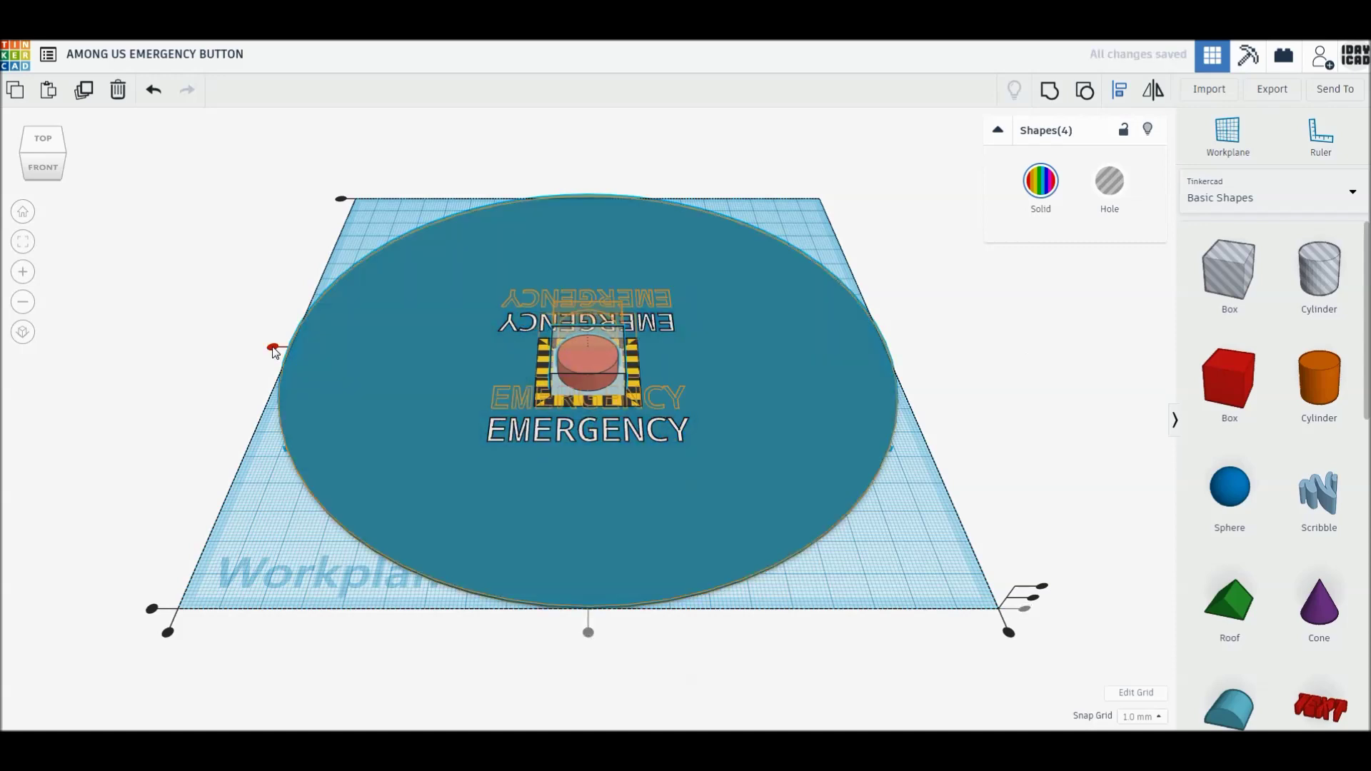
left_click(272, 347)
left_click(210, 356)
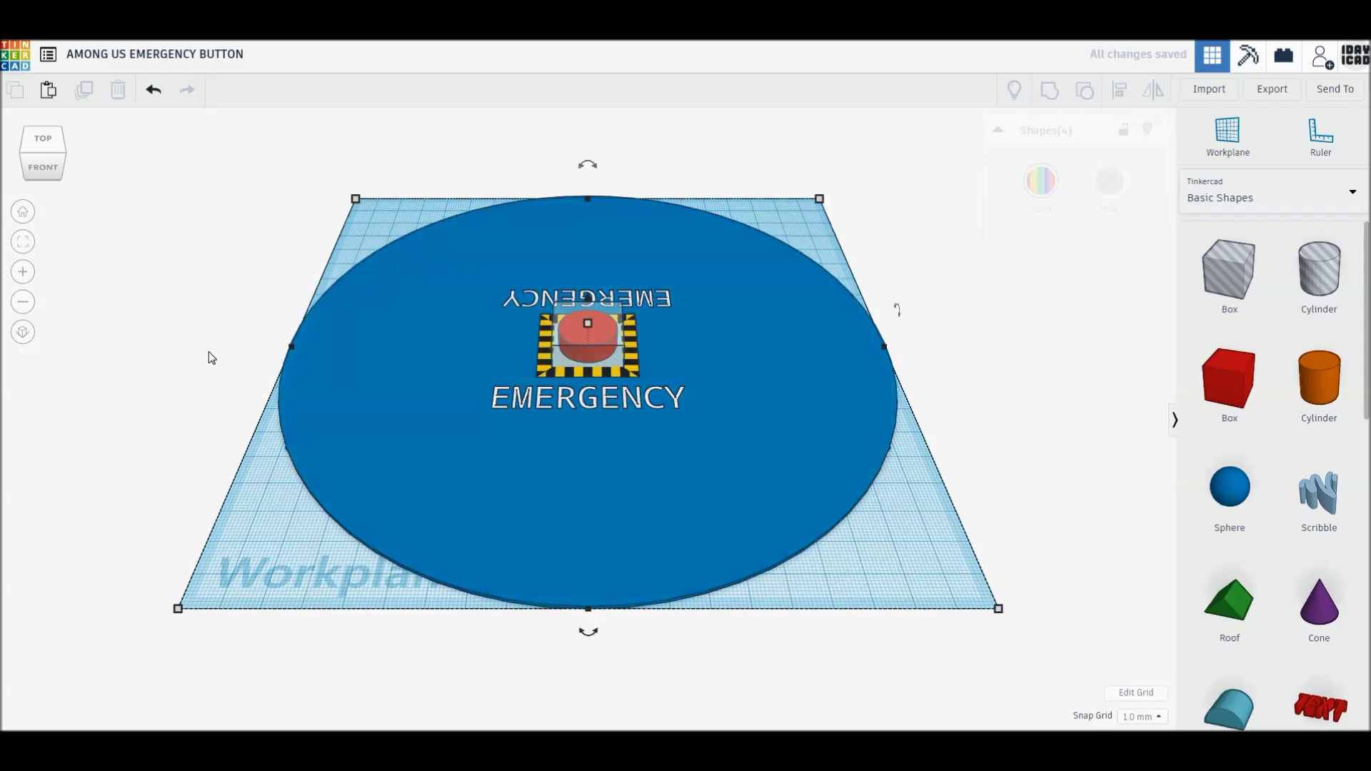
scroll(397, 422, "down", 1)
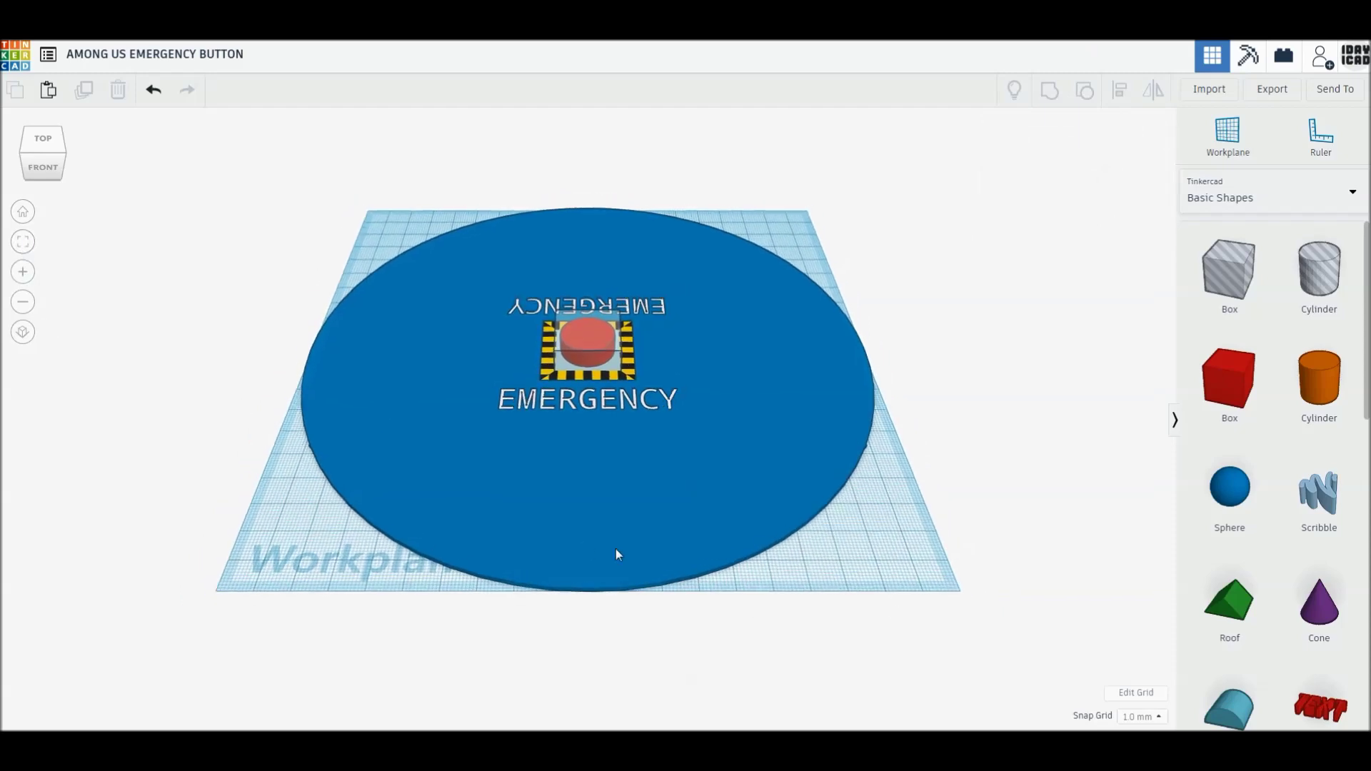
scroll(618, 554, "up", 1)
scroll(617, 553, "up", 1)
scroll(617, 554, "up", 1)
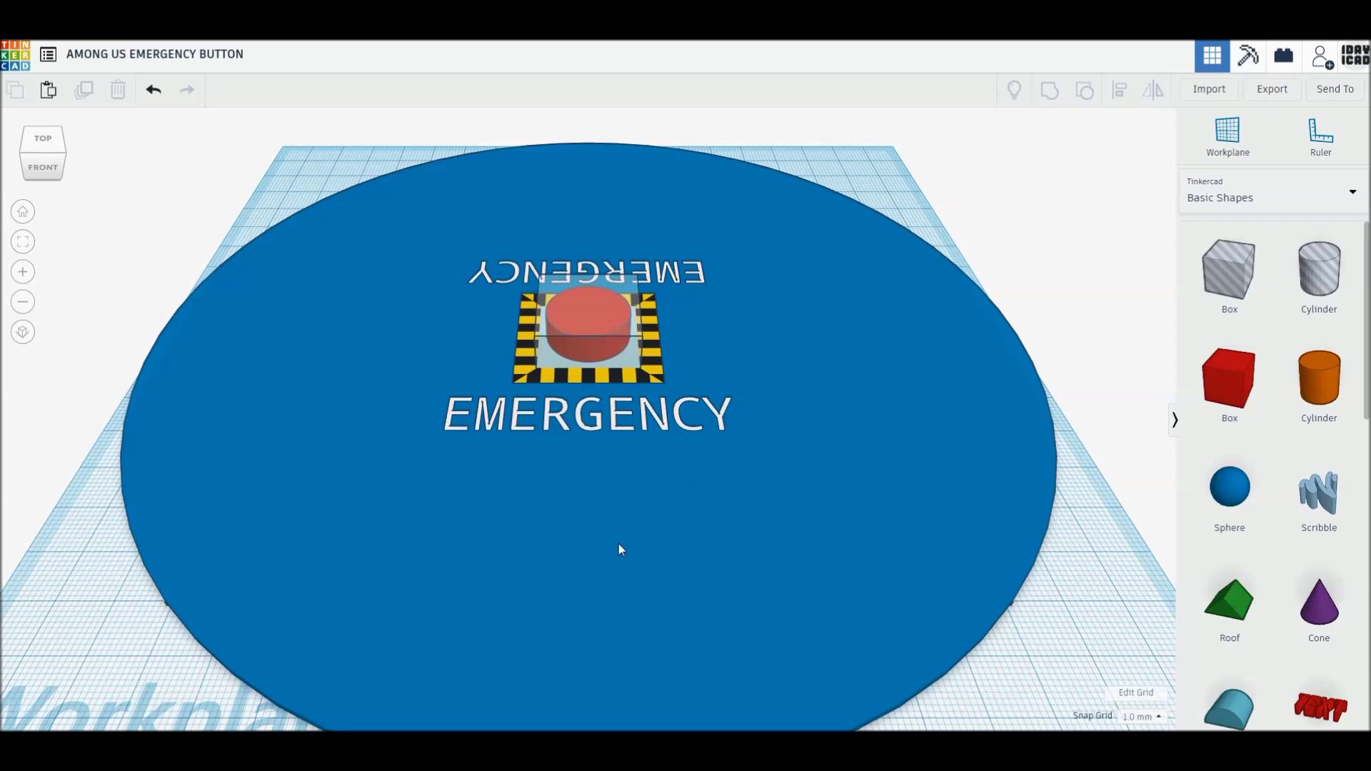
scroll(618, 543, "up", 1)
scroll(618, 542, "up", 1)
scroll(618, 551, "up", 1)
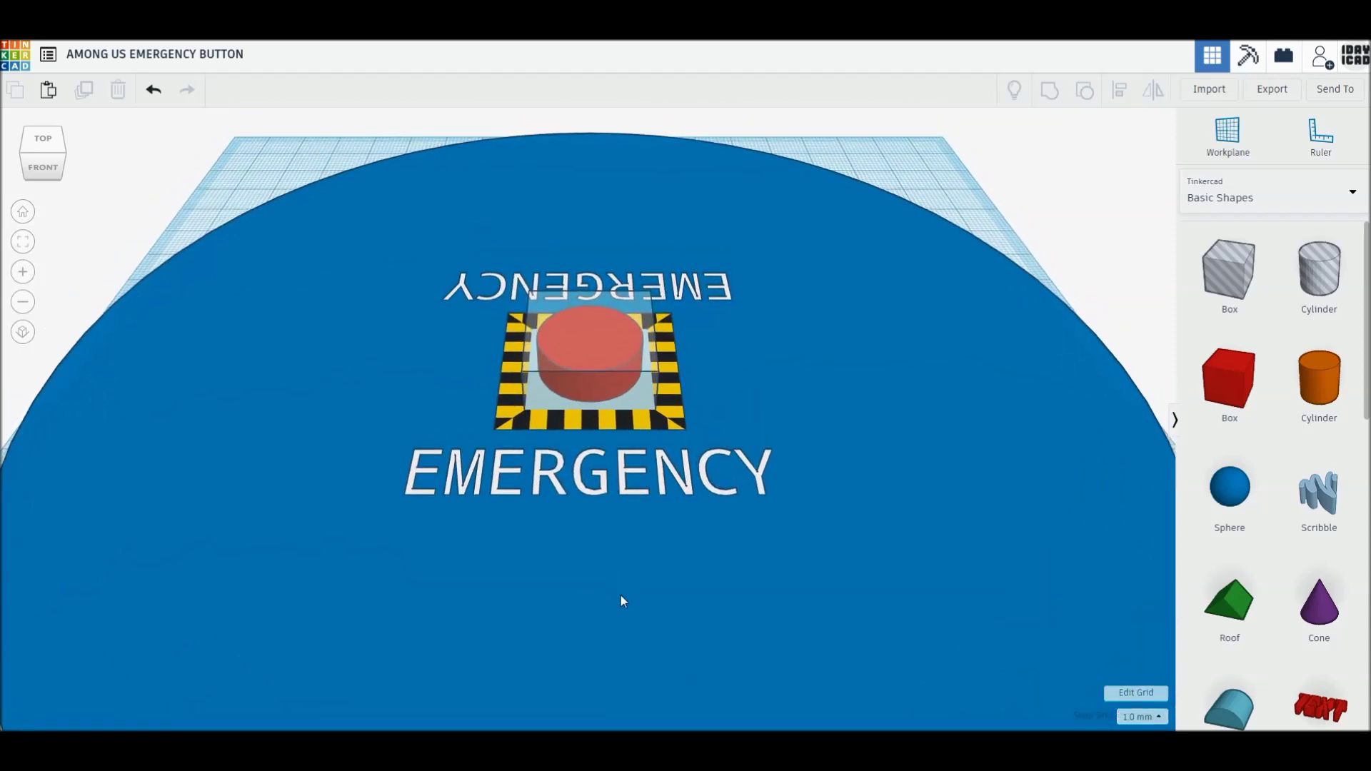
scroll(620, 596, "up", 1)
scroll(621, 597, "up", 1)
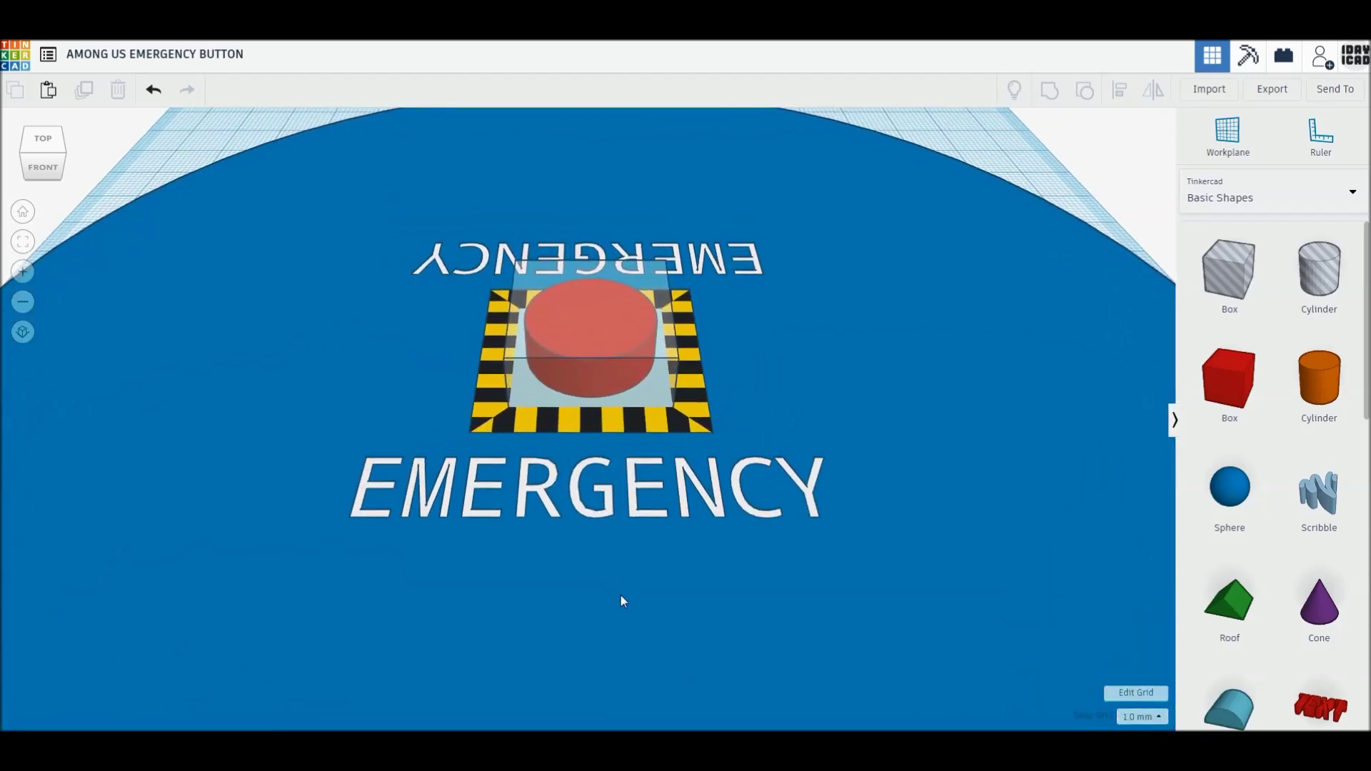
right_click_drag(620, 594, 620, 586)
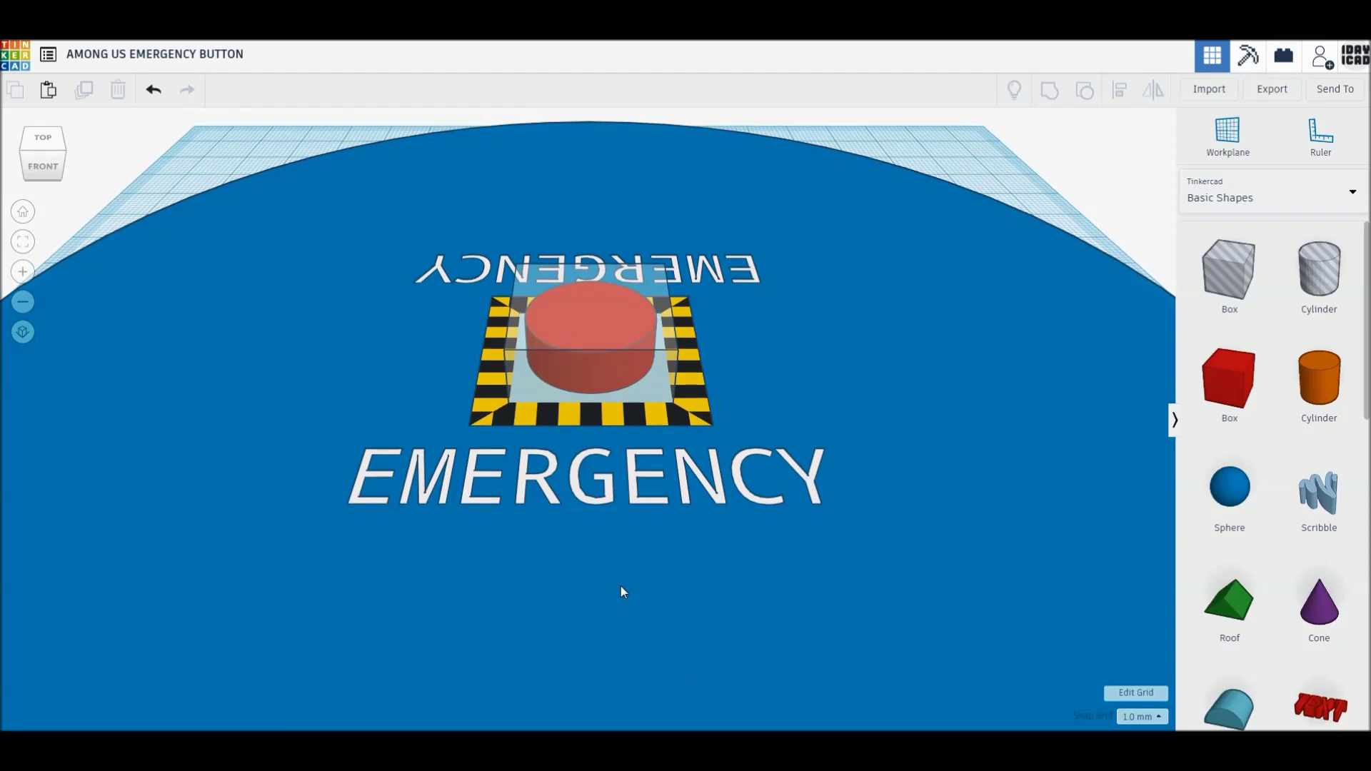
right_click_drag(621, 587, 622, 598)
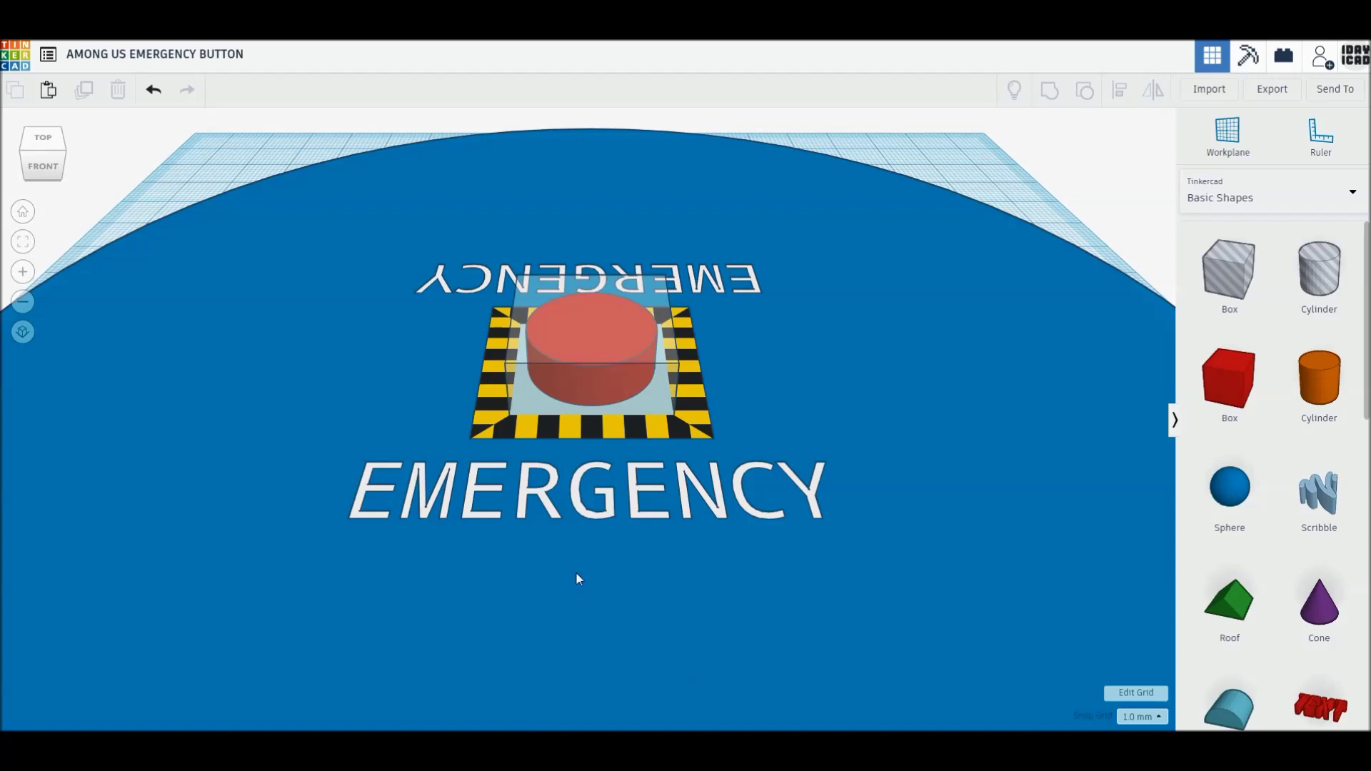
scroll(576, 574, "up", 2)
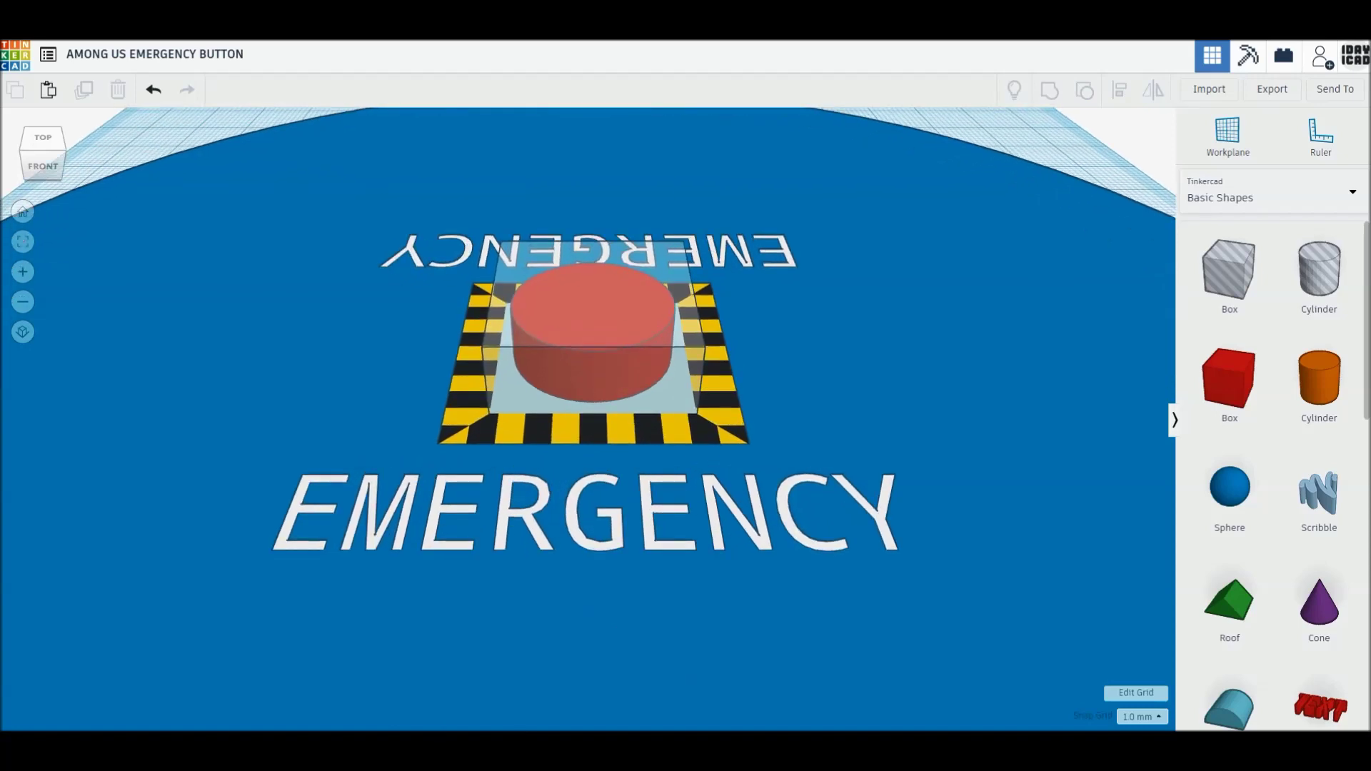